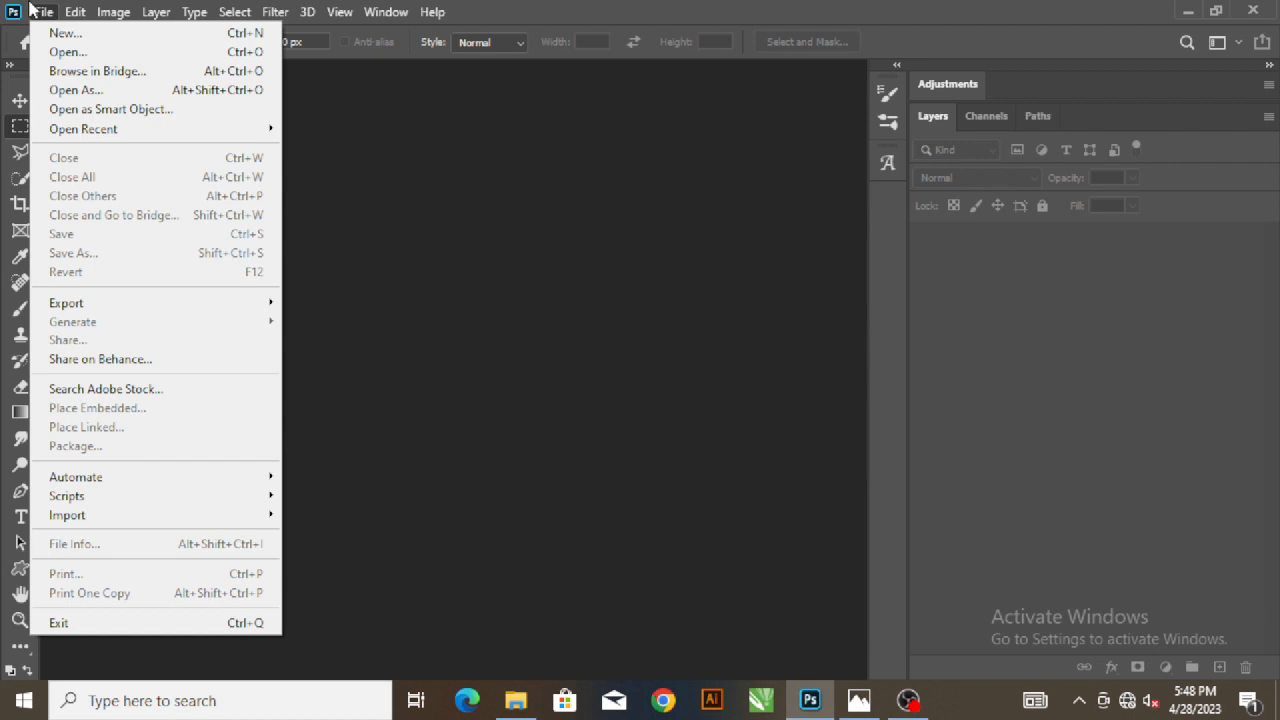
Step: Create a new white RGB document of 2500 × 1700 pixels at 300 pixels/inch
click(60, 33)
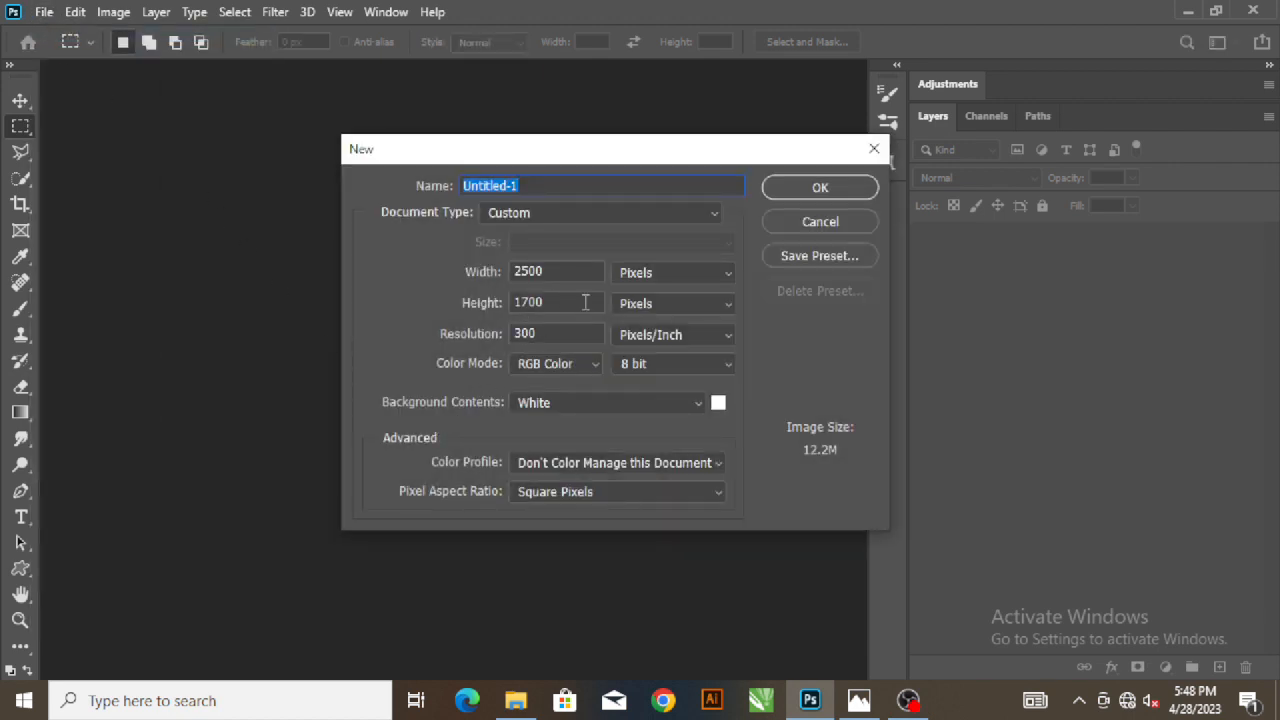
click(815, 189)
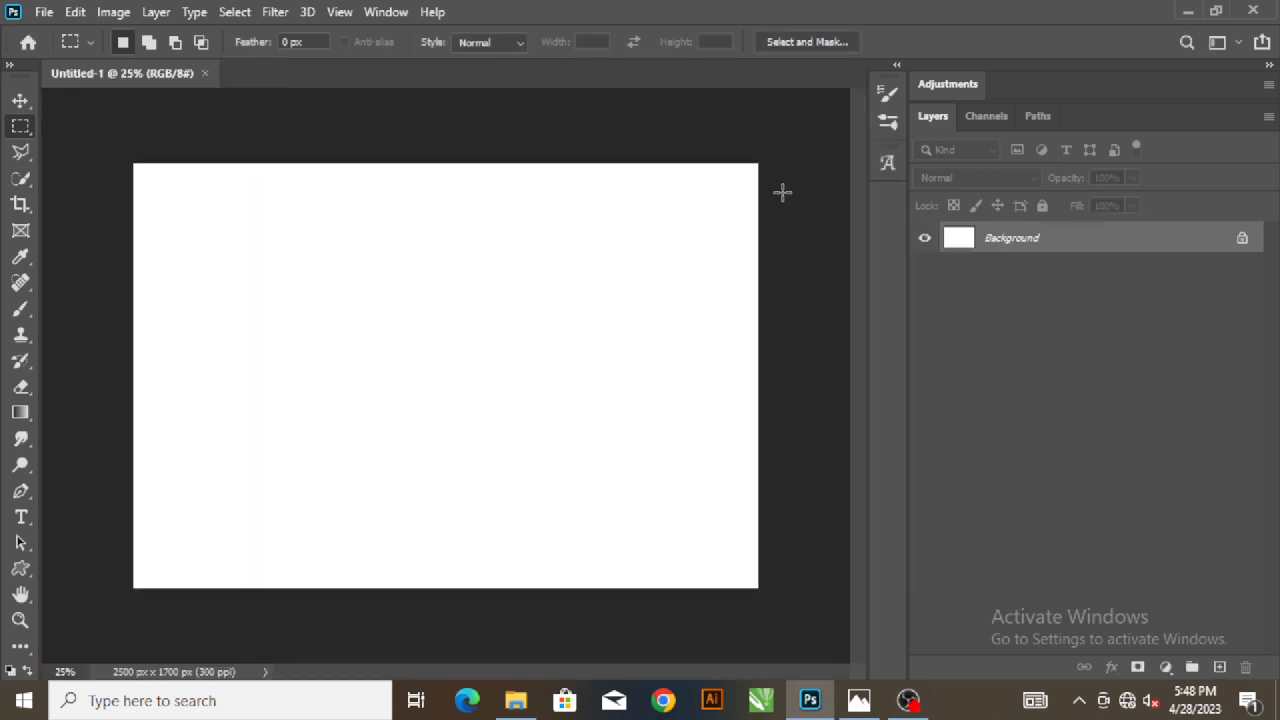
Step: Place the los-mejores-televisores-2019 image from the manipulate folder and scale it to cover the whole canvas
click(516, 700)
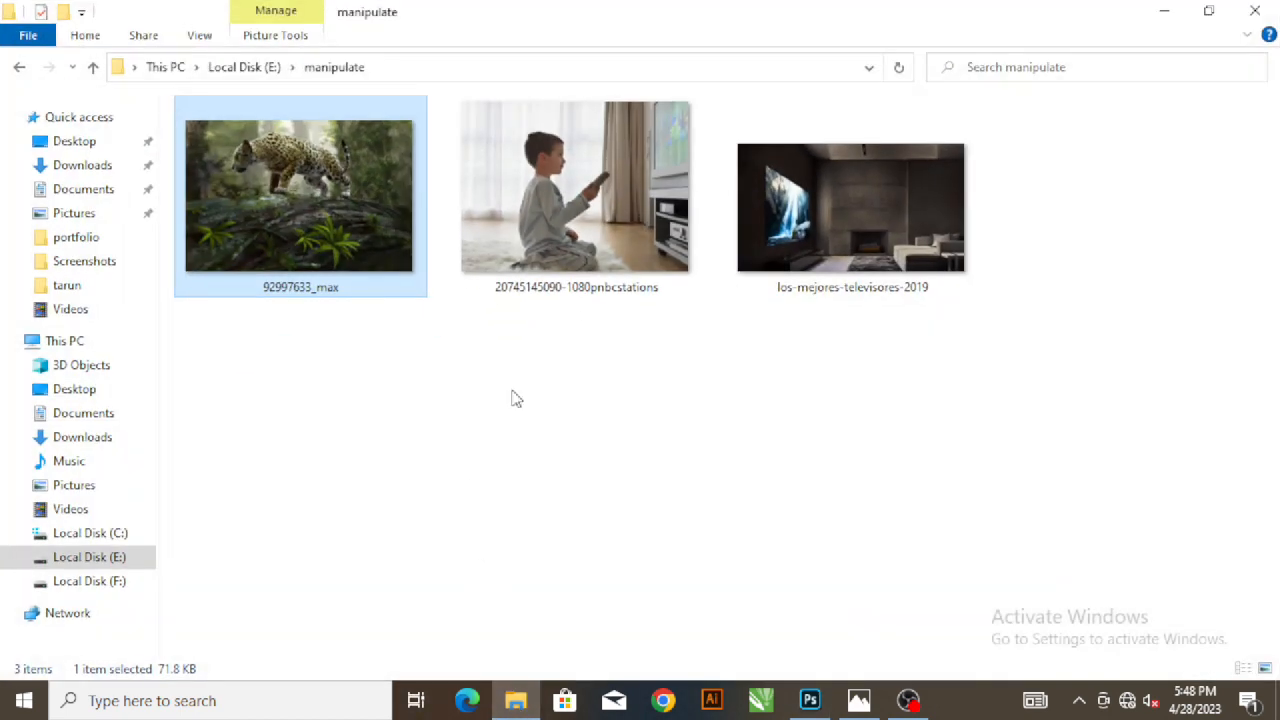
drag(860, 252, 447, 400)
drag(745, 515, 820, 560)
drag(612, 444, 605, 436)
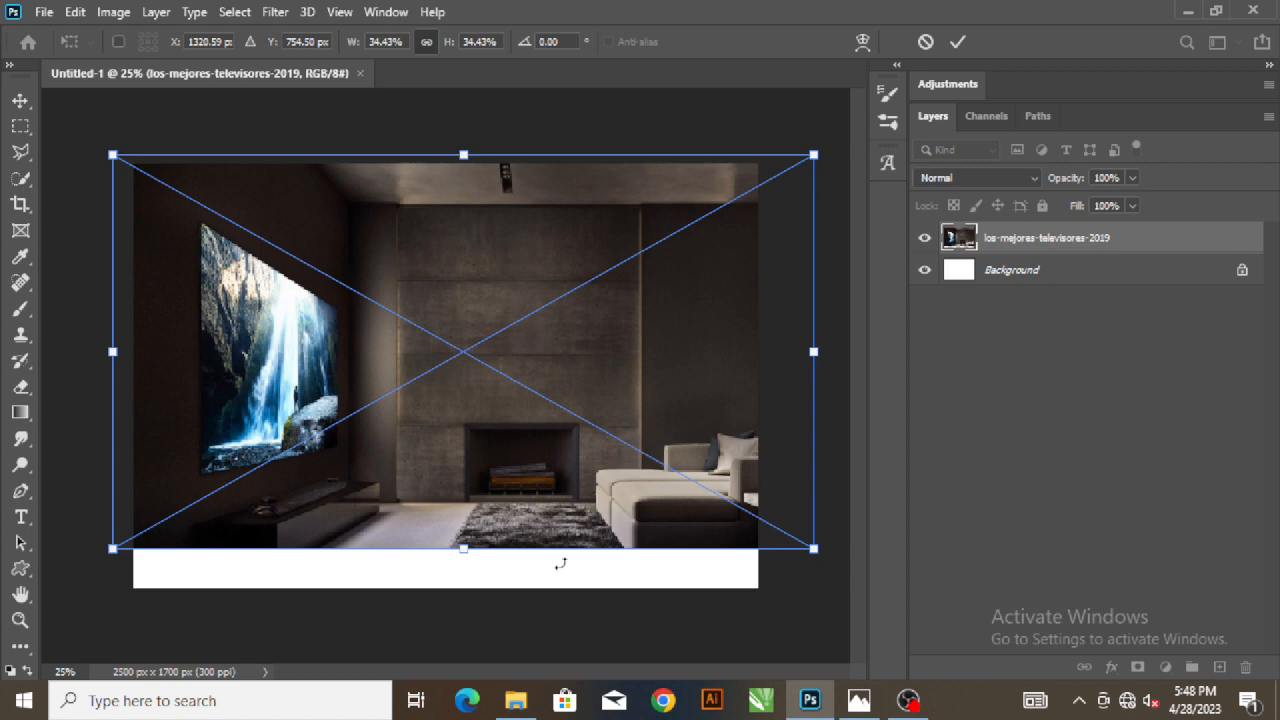
drag(463, 548, 470, 587)
key(Return)
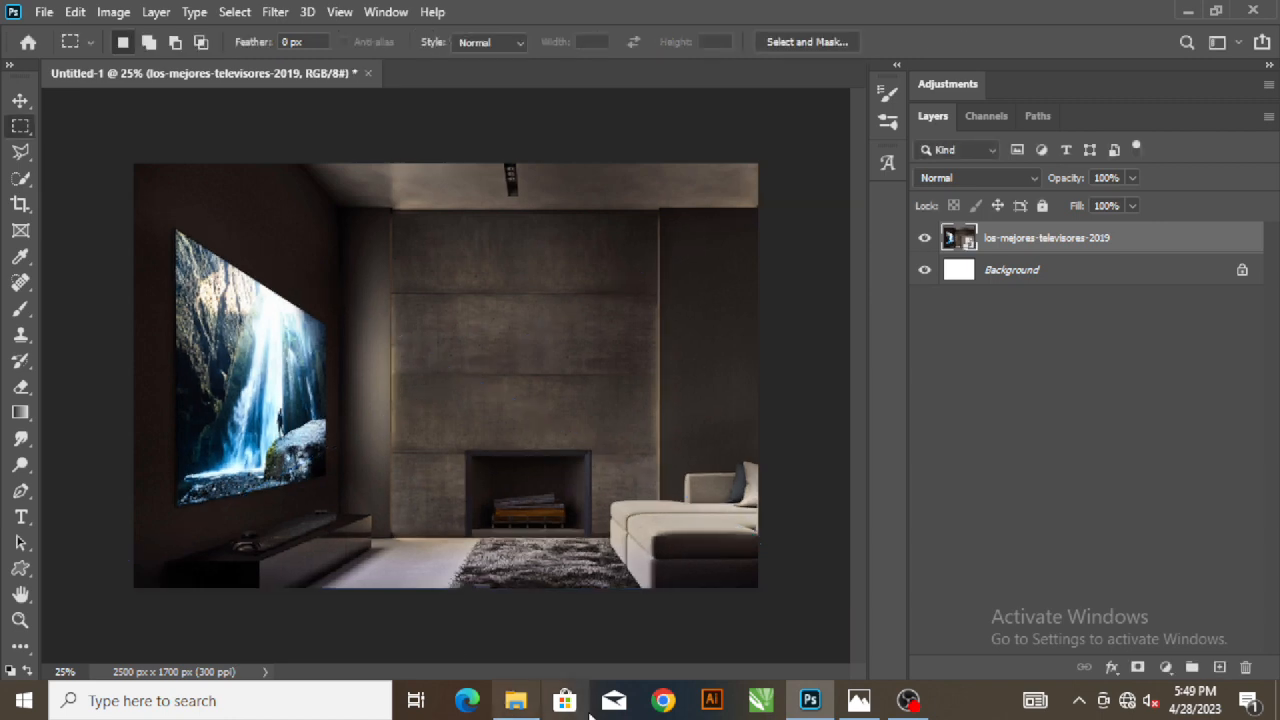
Step: Place the 92997633_max image, flip it horizontally and shrink it to about 39.5% over the television
click(504, 707)
drag(336, 164, 500, 430)
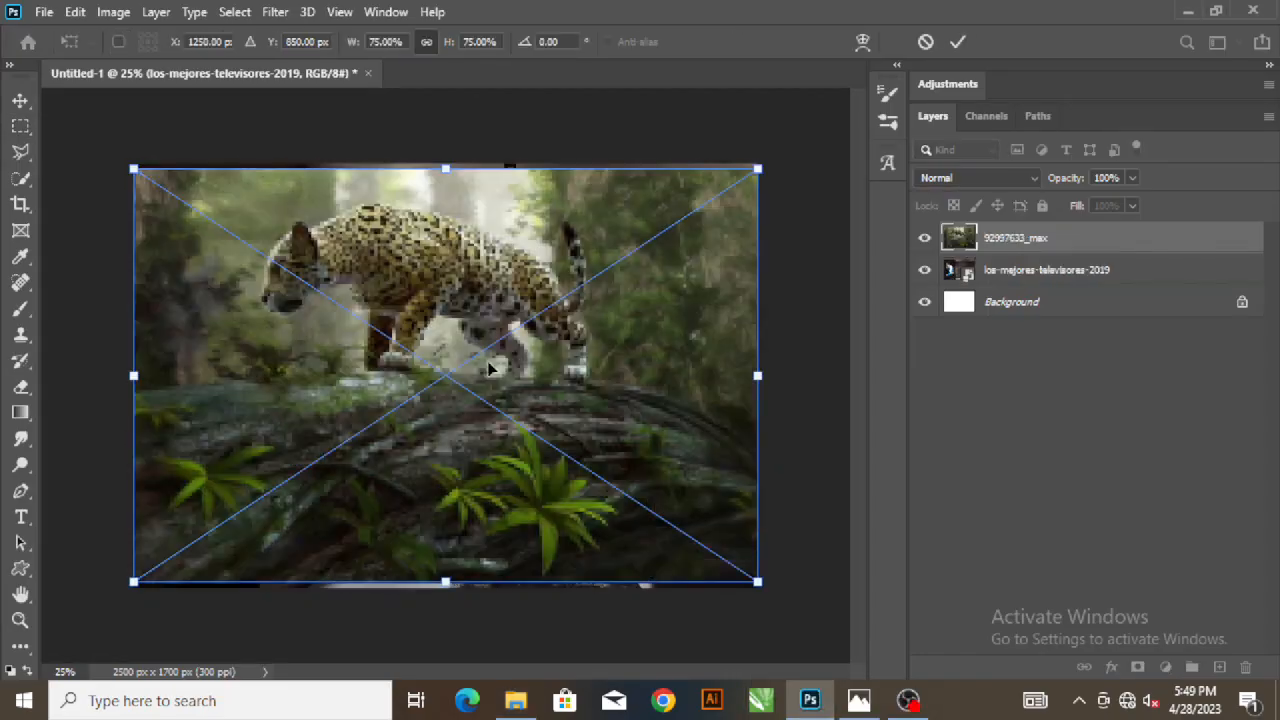
right_click(436, 444)
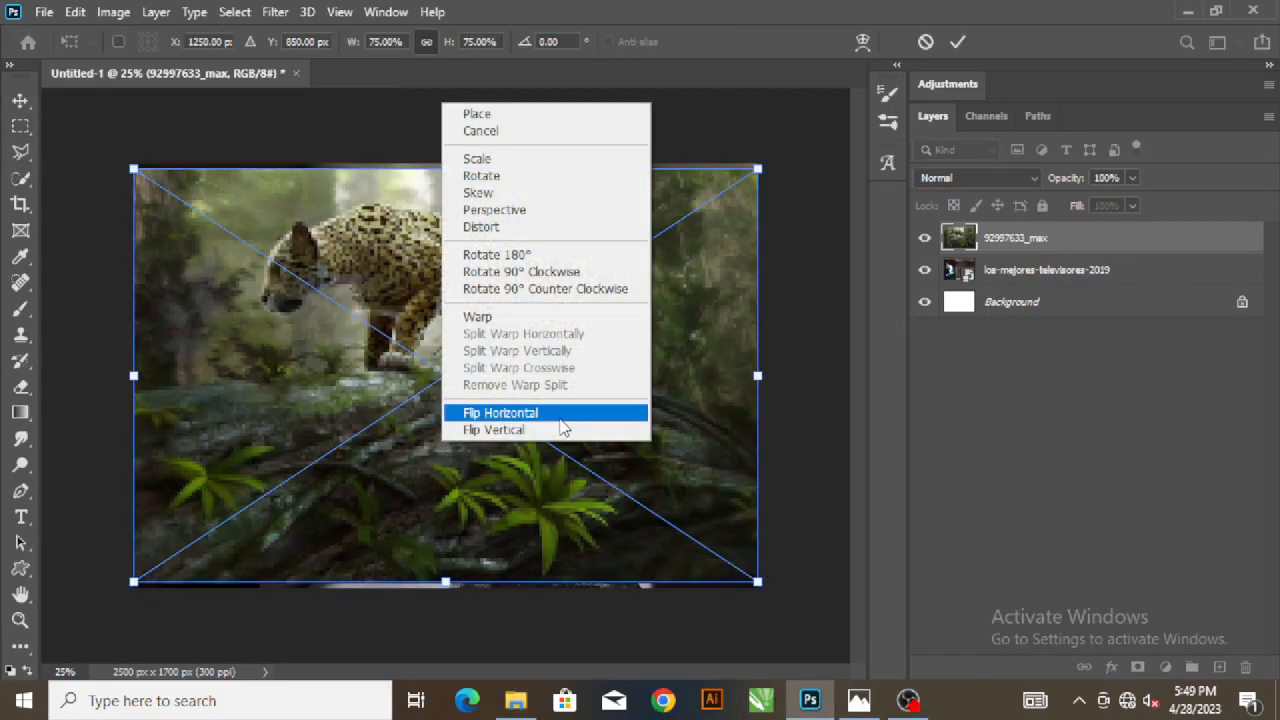
click(561, 419)
drag(487, 503, 469, 490)
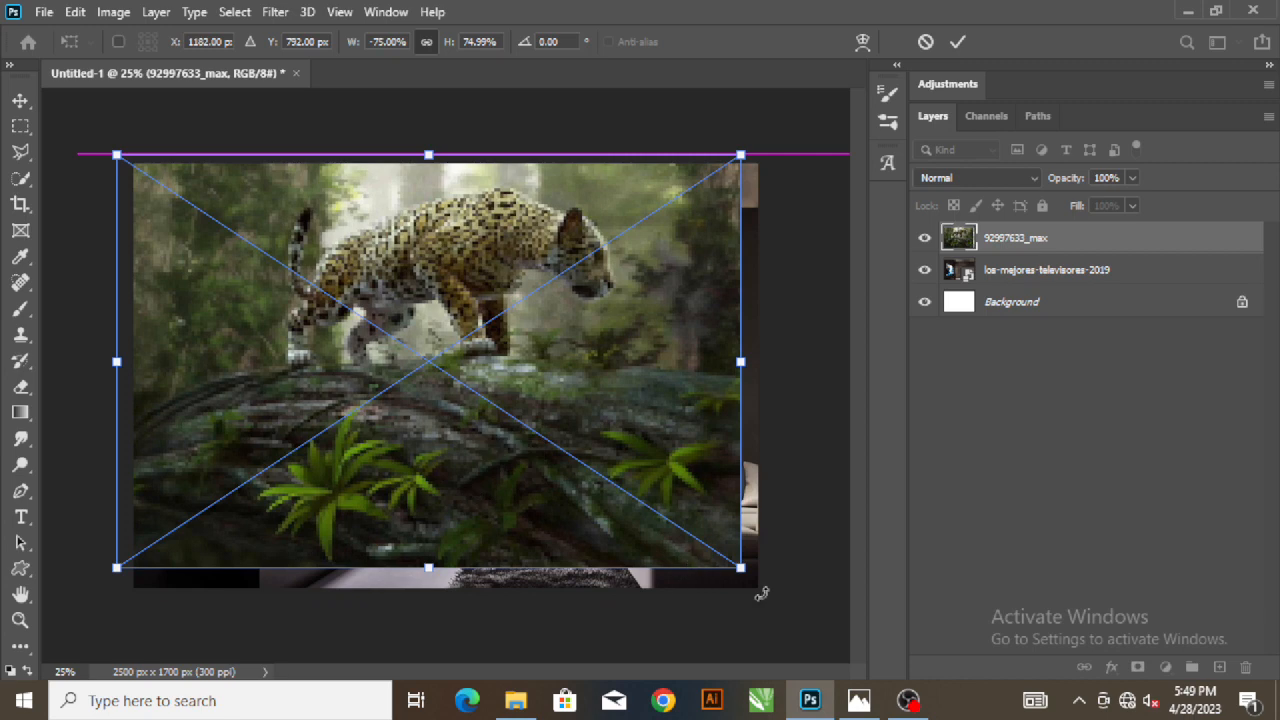
drag(740, 568, 444, 371)
drag(318, 318, 298, 418)
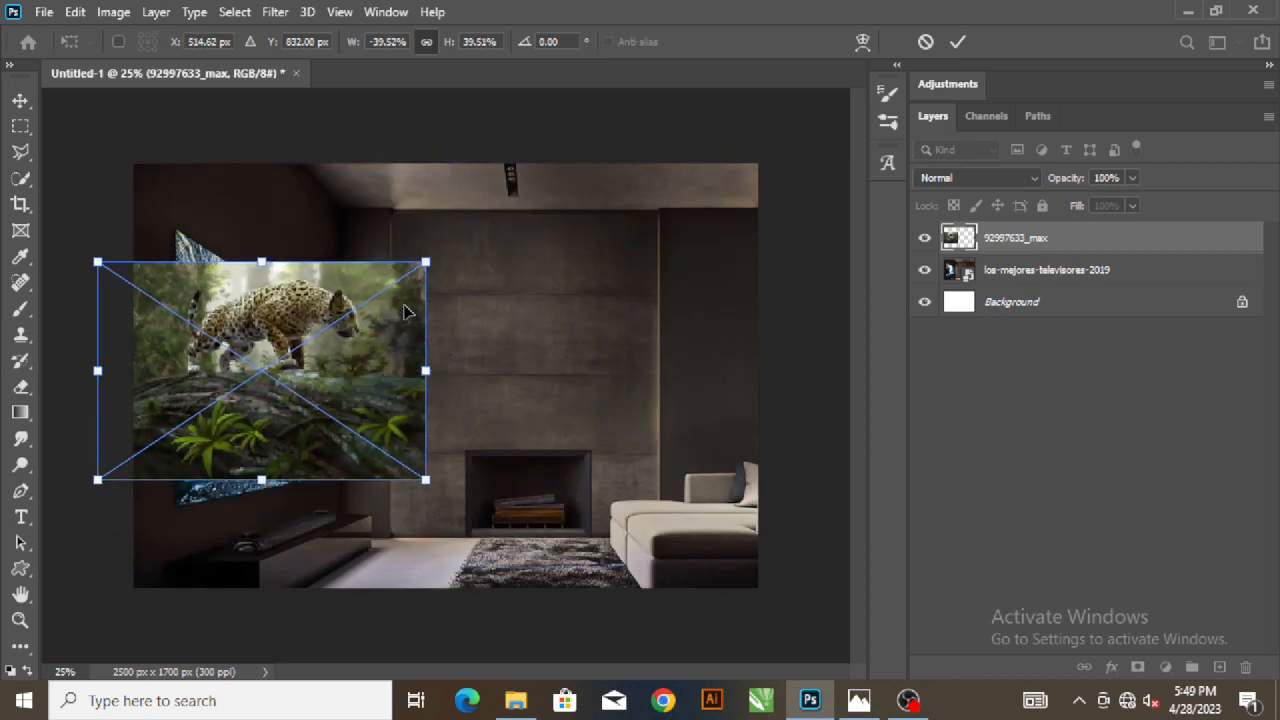
Step: Tilt the leopard image downward toward the room, enlarge it to about 49.9% and keep it over the television
drag(432, 246, 484, 292)
drag(322, 456, 283, 452)
drag(428, 340, 465, 296)
mouse_move(337, 418)
mouse_down()
mouse_move(322, 445)
mouse_move(330, 432)
mouse_move(348, 438)
mouse_up()
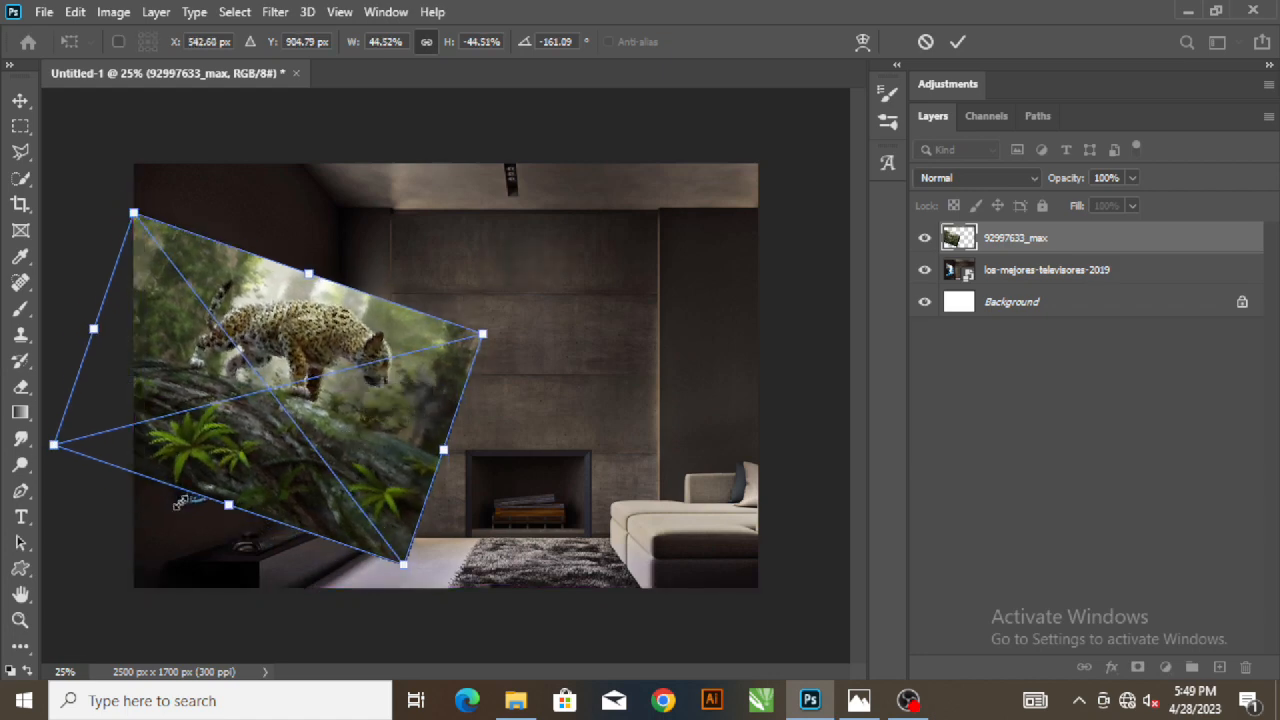
drag(230, 507, 220, 534)
drag(299, 455, 305, 443)
Step: Align the leopard image farther left over the television at 63% opacity, commit the placement and restore the opacity to 100%
drag(1070, 183, 1036, 187)
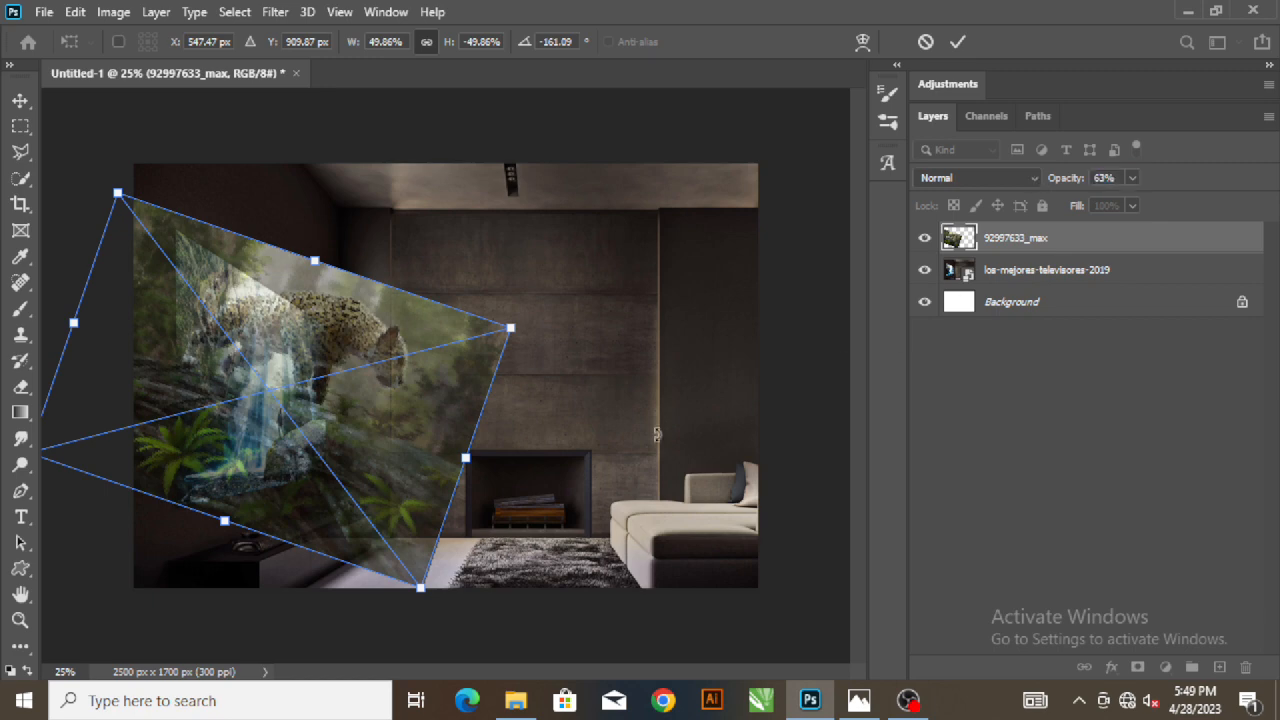
drag(363, 442, 333, 447)
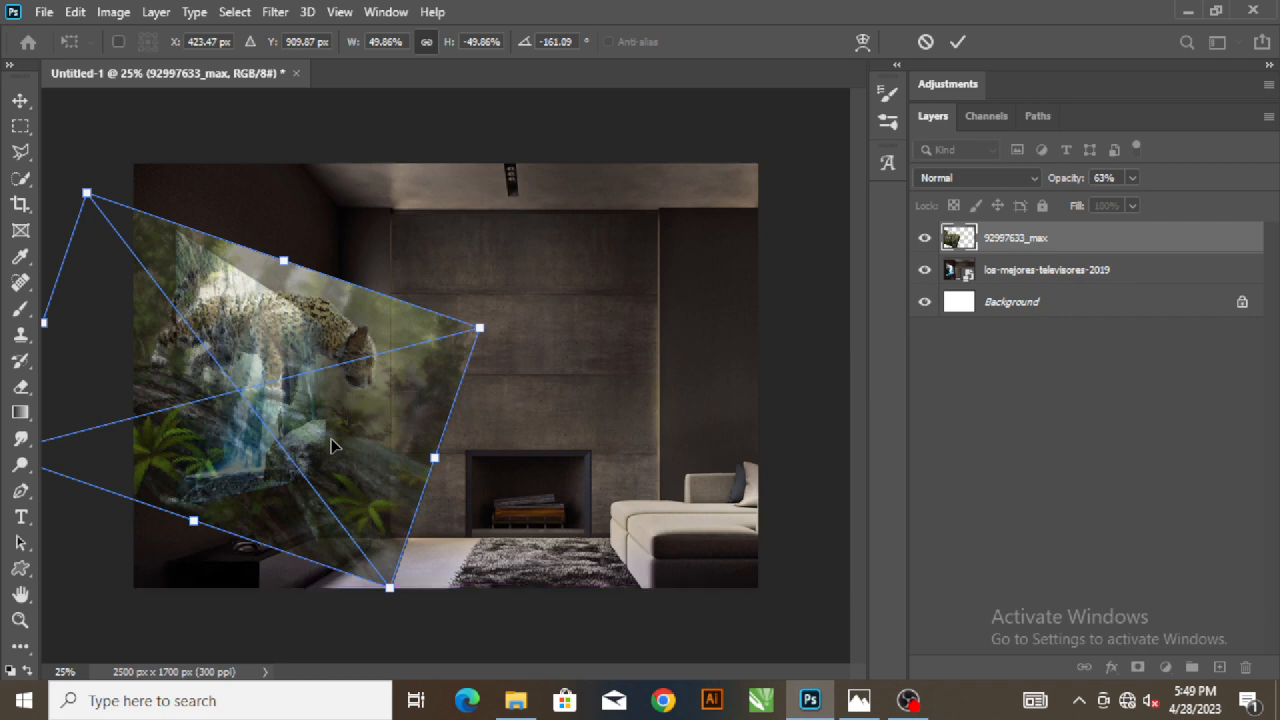
key(Return)
key(m)
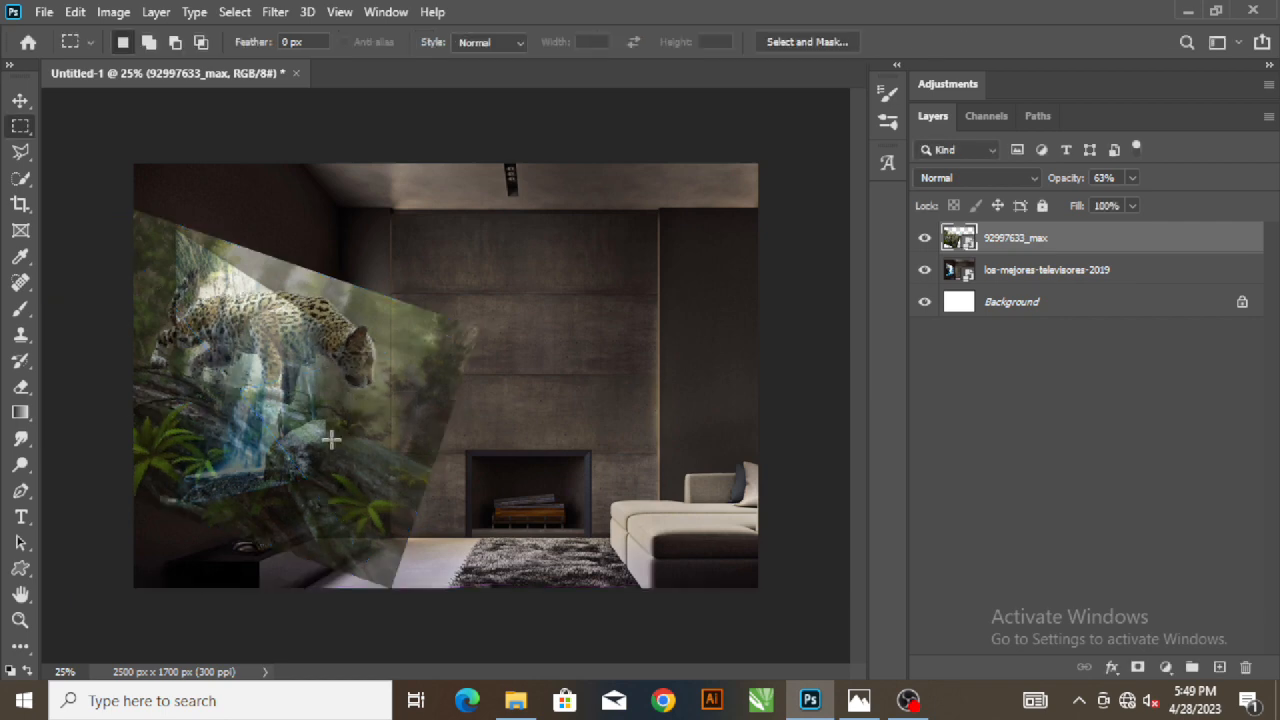
drag(1060, 185, 1190, 232)
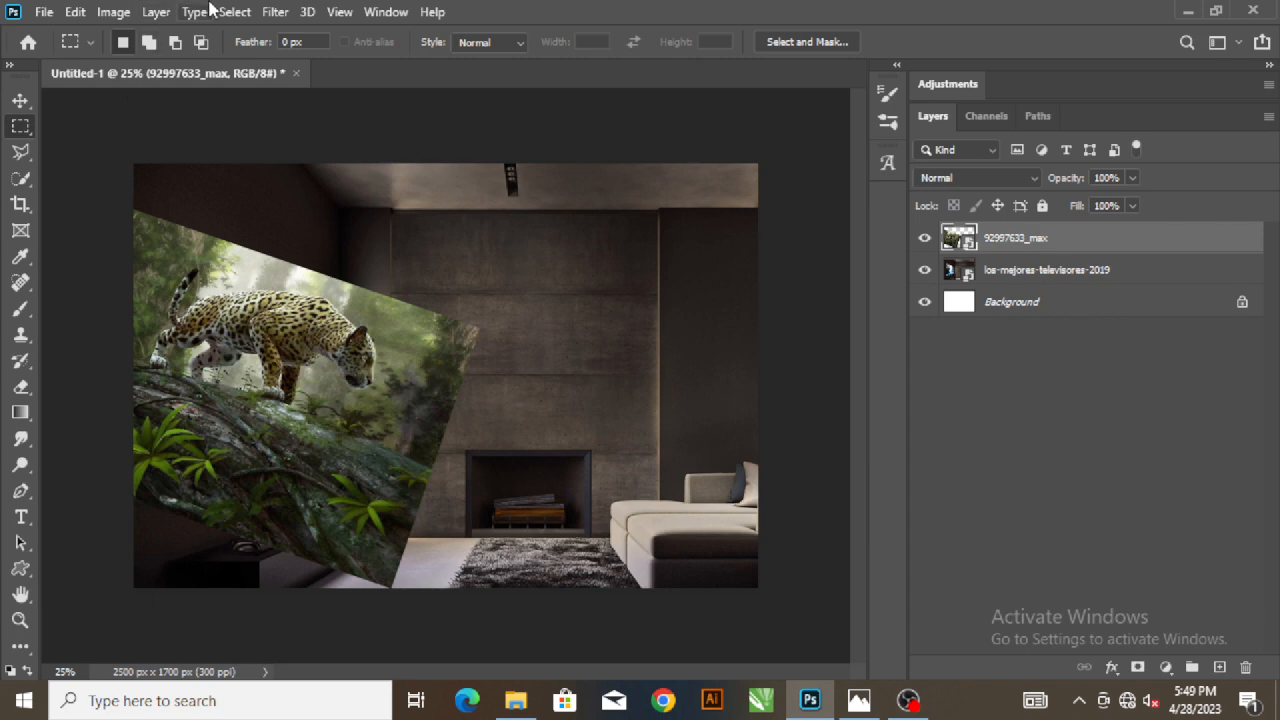
Step: Rasterize the 92997633_max layer and select the leopard with the Subject command
right_click(1062, 249)
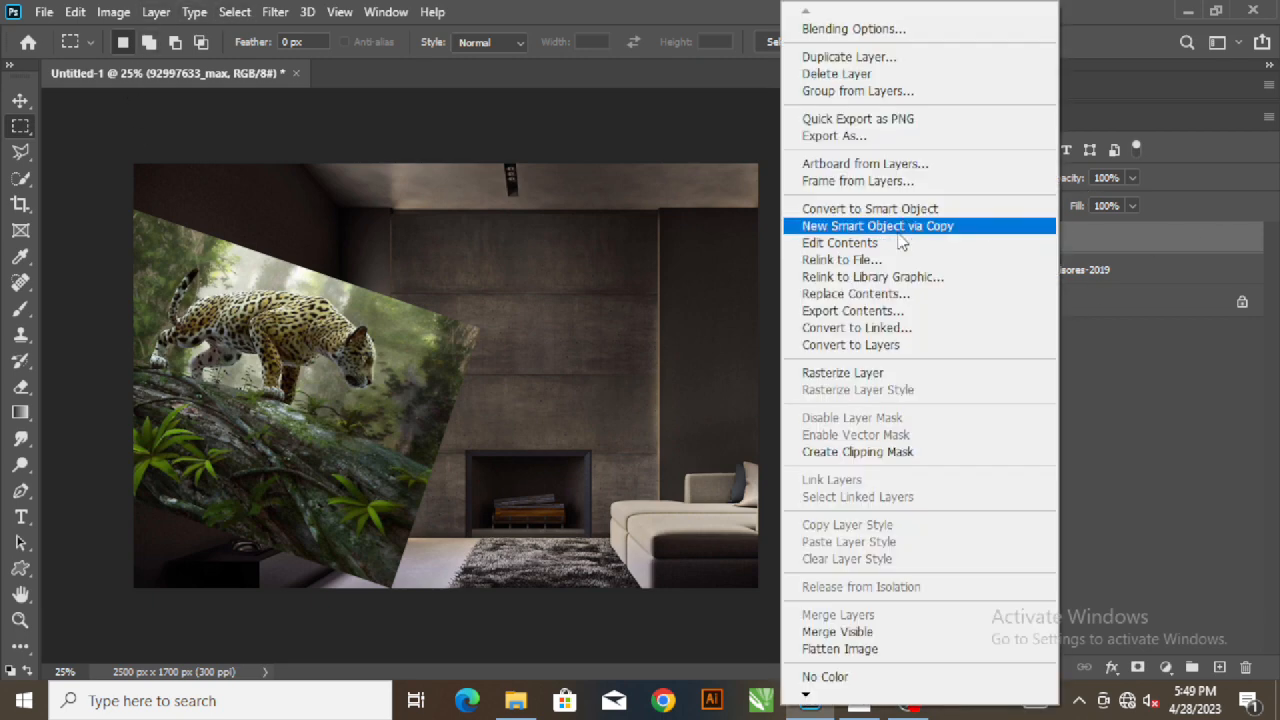
click(900, 372)
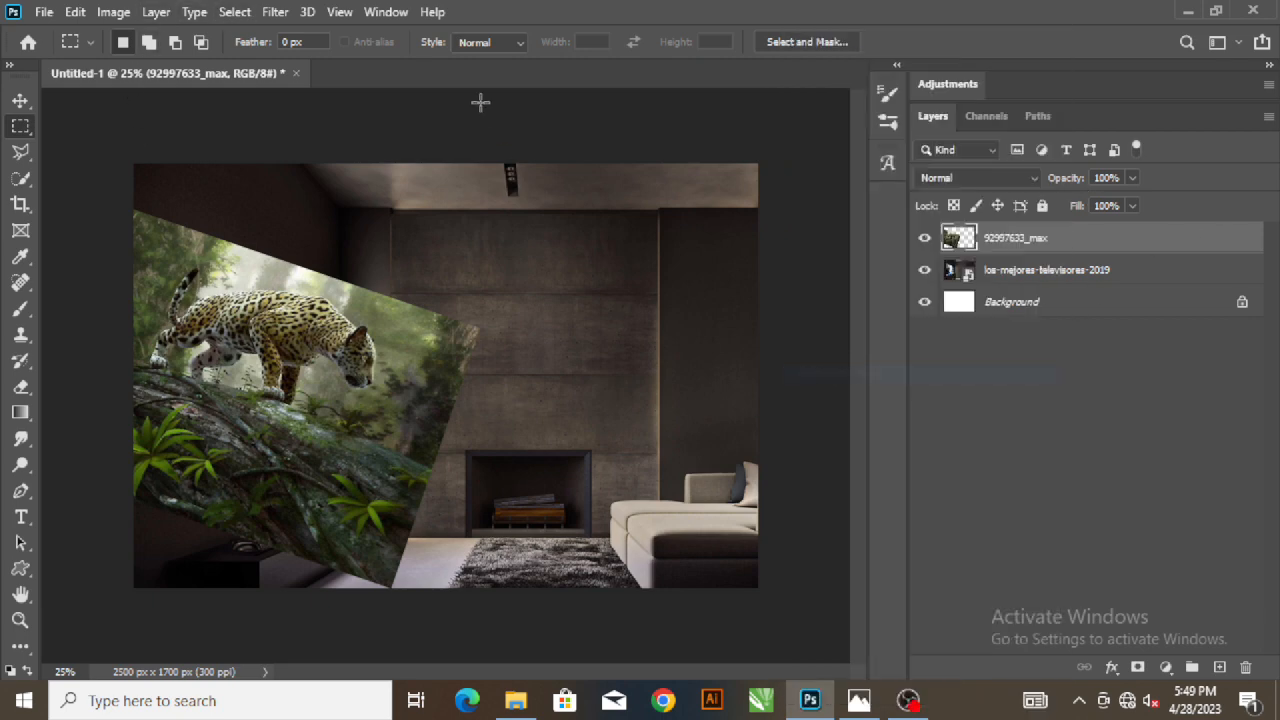
click(234, 12)
click(306, 248)
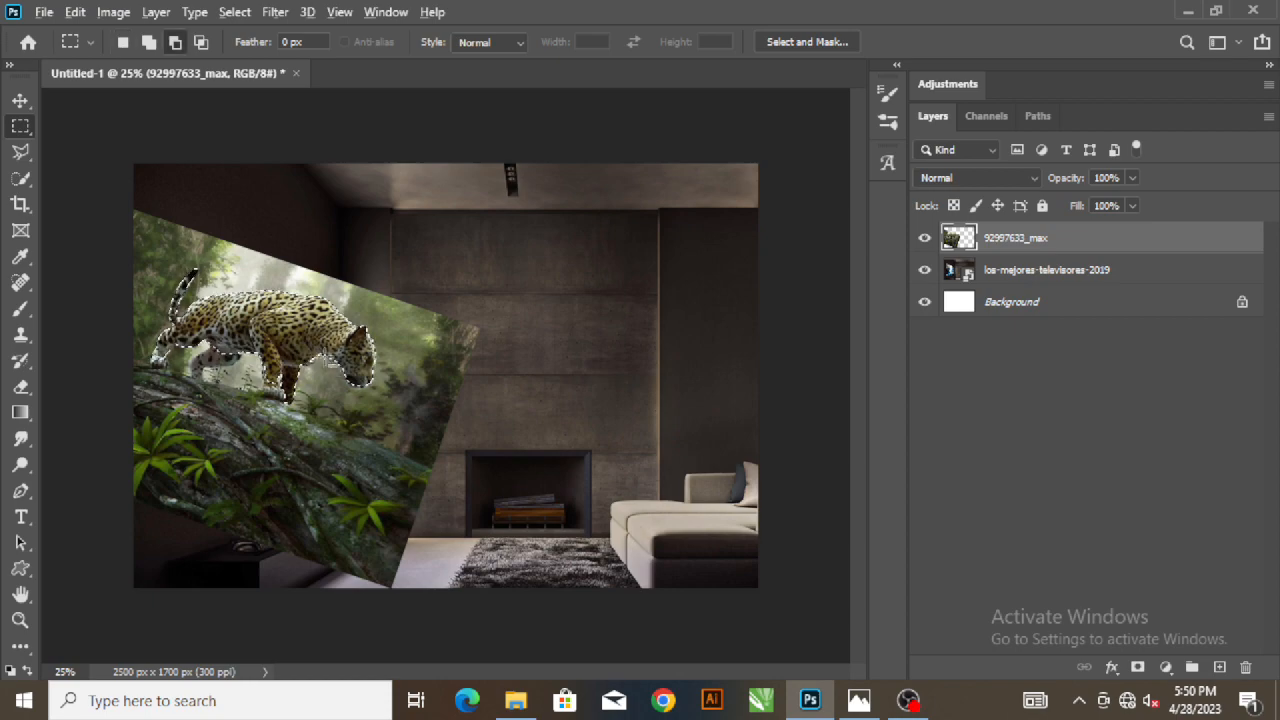
Step: Use the Quick Selection tool to add the leopard's rear paw and far hind leg, trimming the excess below that leg
key(ctrl+0)
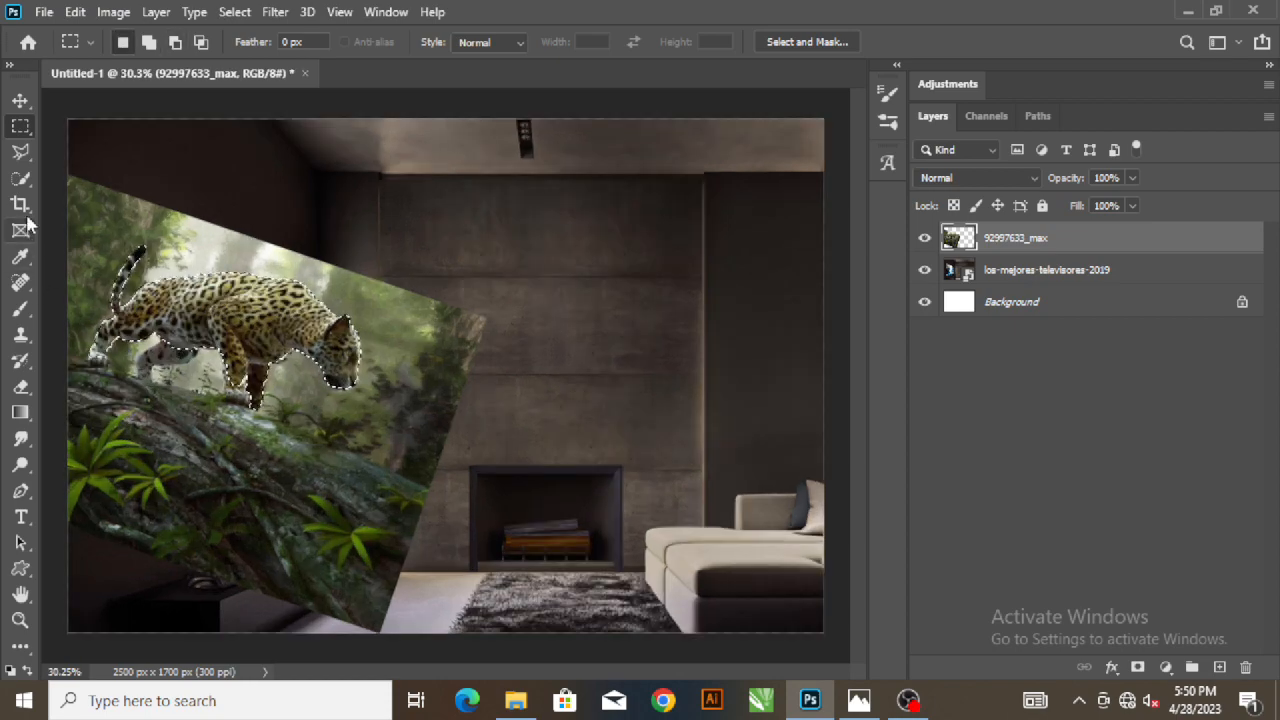
click(20, 178)
scroll(121, 409, up, 2)
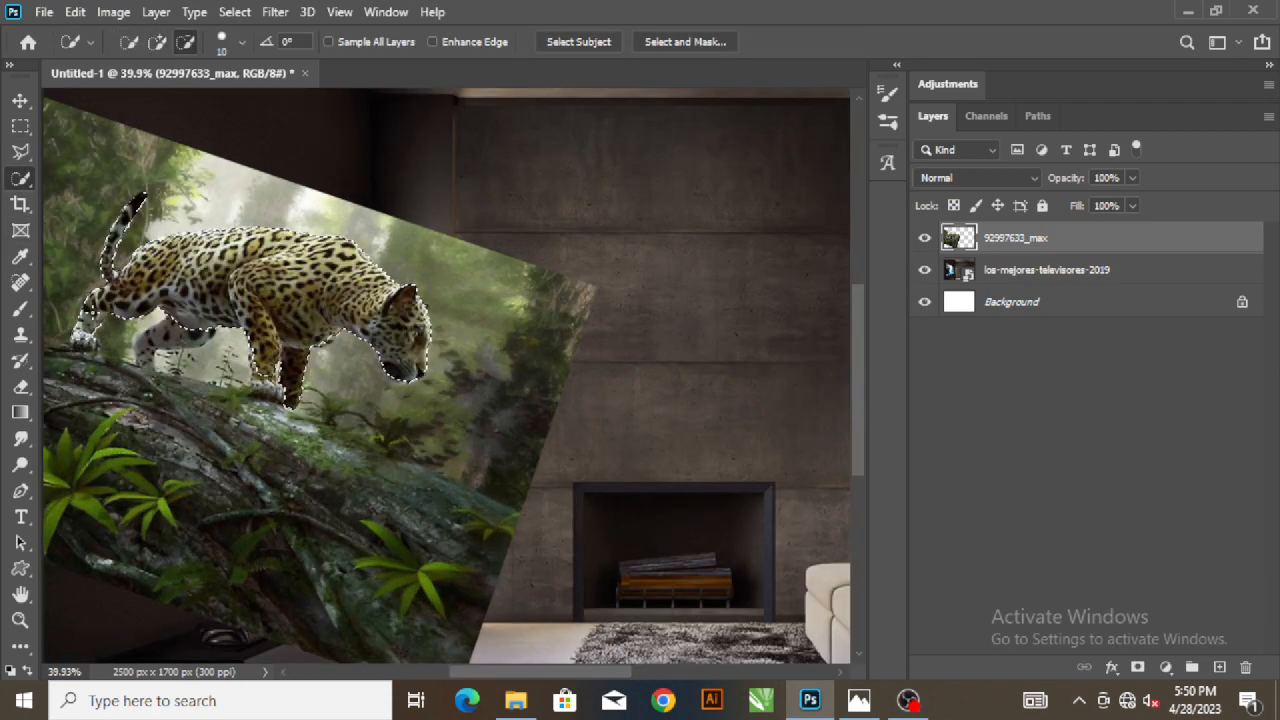
scroll(80, 345, up, 7)
scroll(80, 409, up, 2)
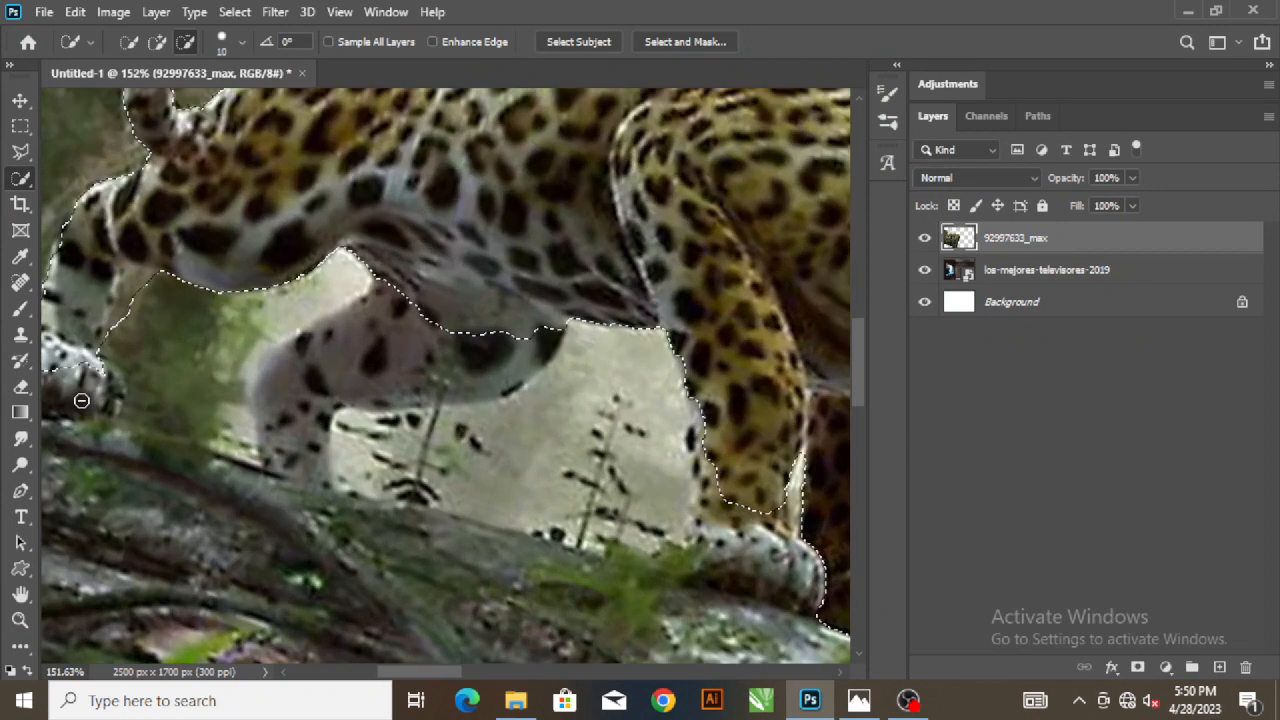
drag(421, 677, 393, 677)
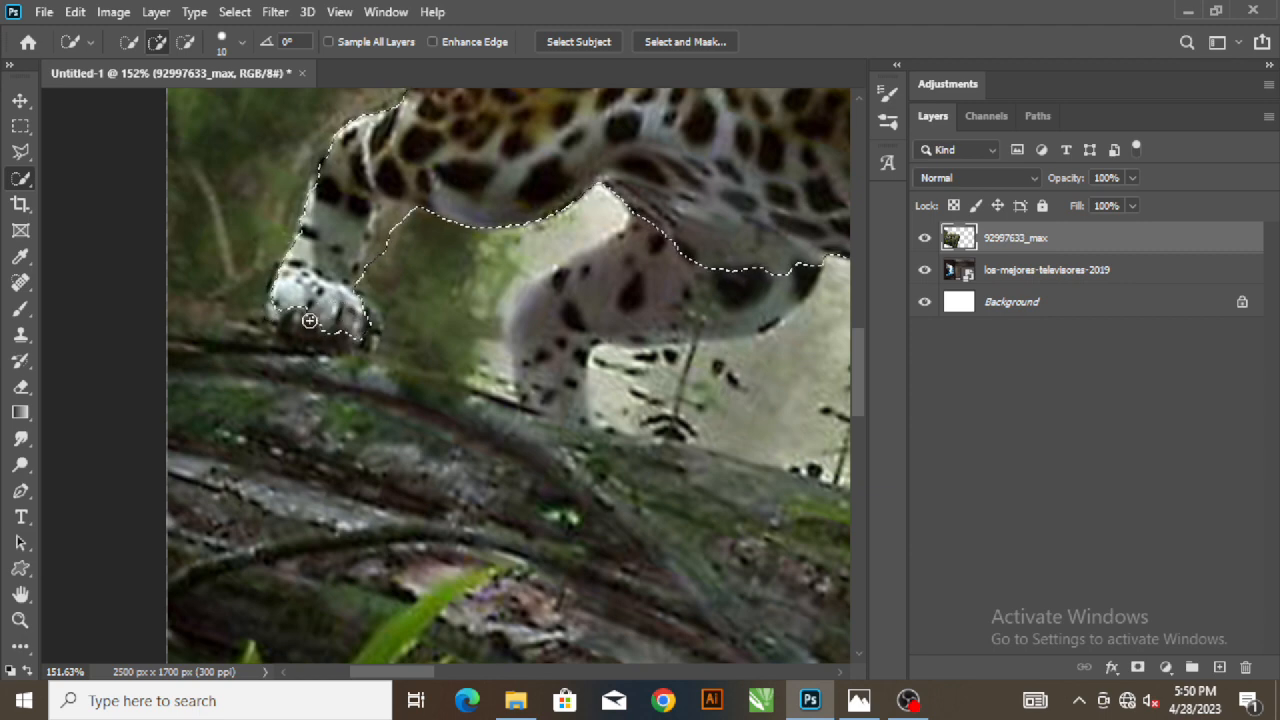
click(368, 335)
mouse_move(717, 261)
mouse_down()
mouse_move(631, 320)
mouse_move(572, 320)
mouse_move(551, 349)
mouse_move(564, 426)
mouse_move(571, 406)
mouse_up()
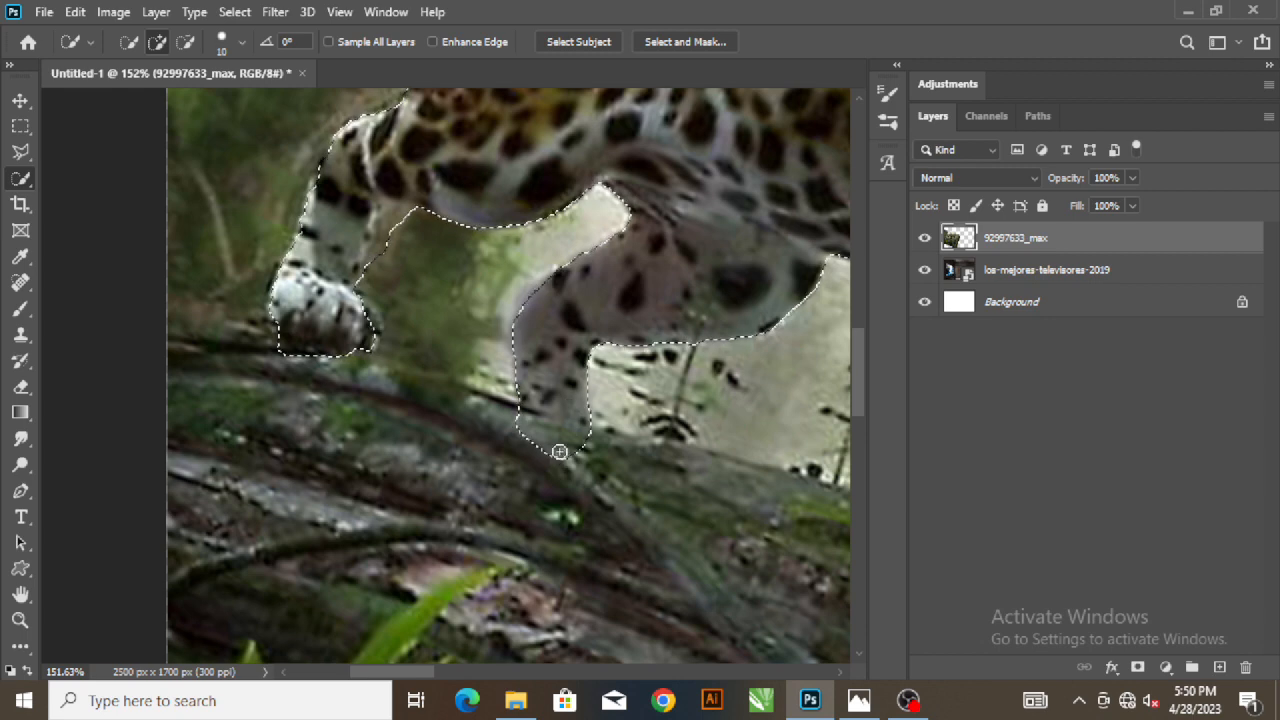
mouse_move(558, 455)
mouse_down()
mouse_move(534, 451)
mouse_move(533, 428)
mouse_move(568, 450)
mouse_move(583, 437)
mouse_move(523, 420)
mouse_move(529, 433)
mouse_up()
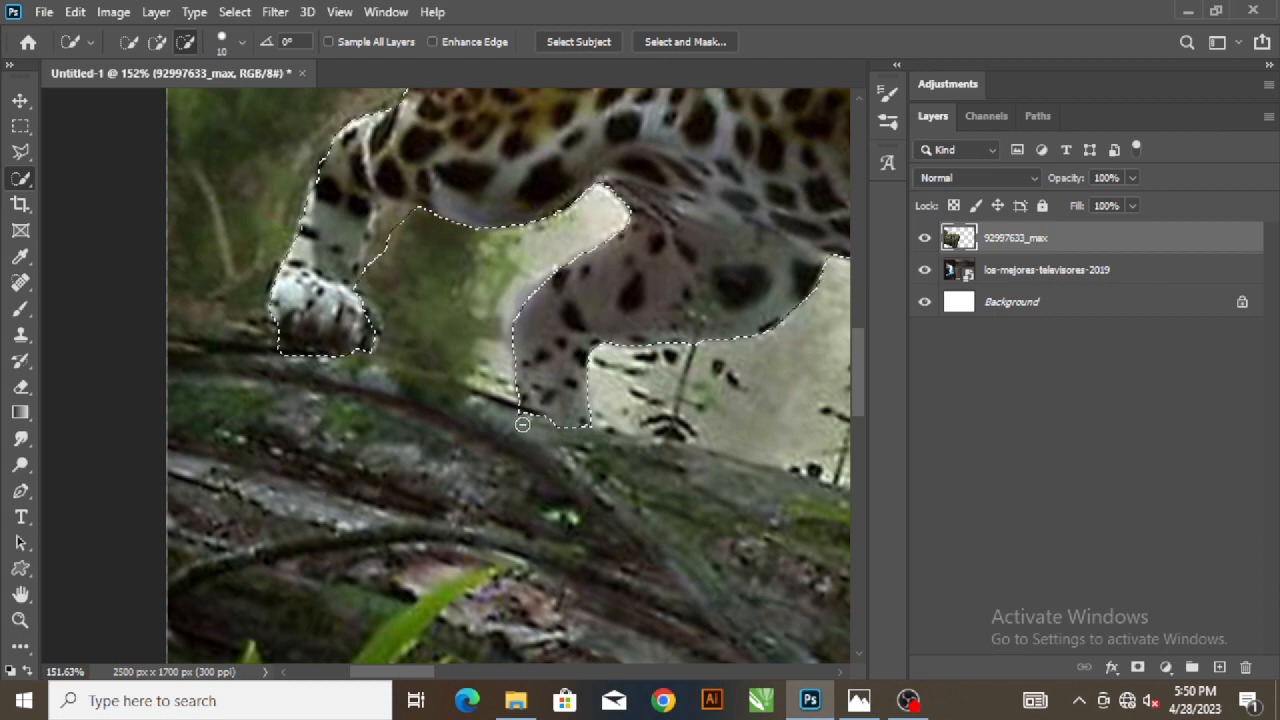
Step: Extend the selection down the leopard's near front leg and subtract the background picked up between the legs
scroll(528, 432, down, 4)
scroll(697, 459, up, 4)
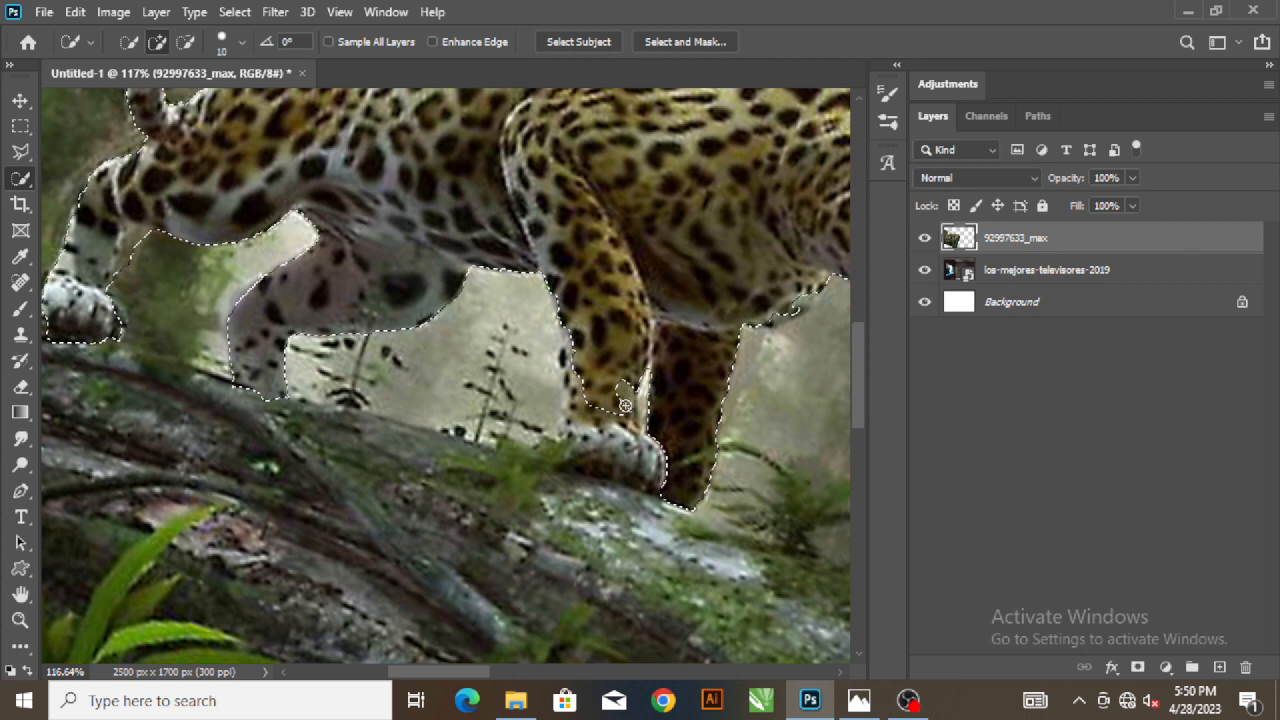
drag(618, 386, 626, 422)
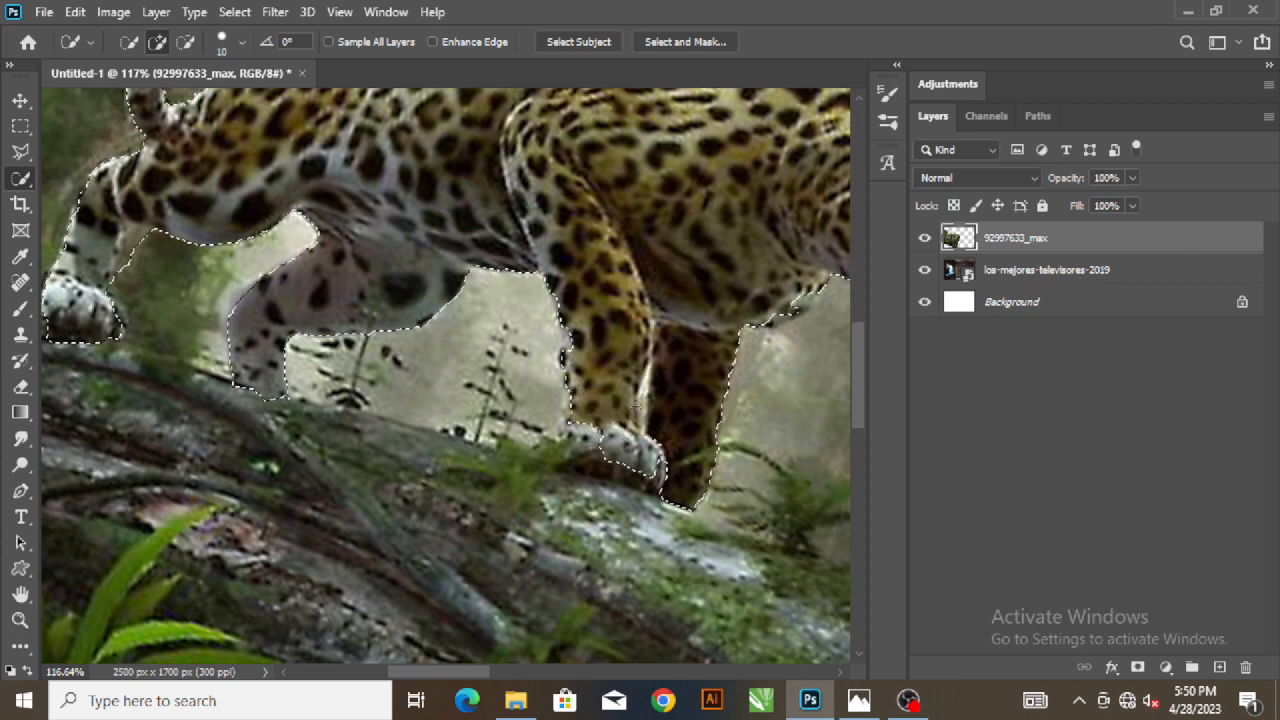
click(572, 394)
drag(572, 396, 577, 436)
click(438, 452)
alt+click(450, 455)
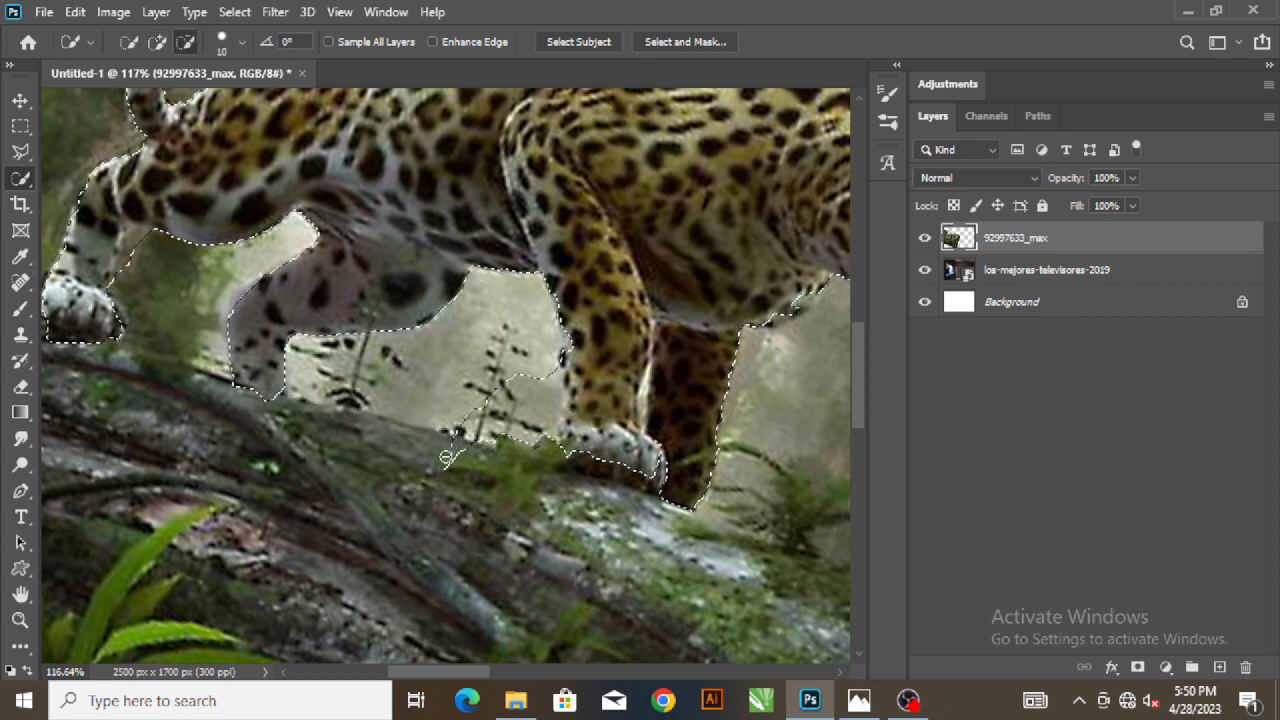
drag(452, 460, 530, 378)
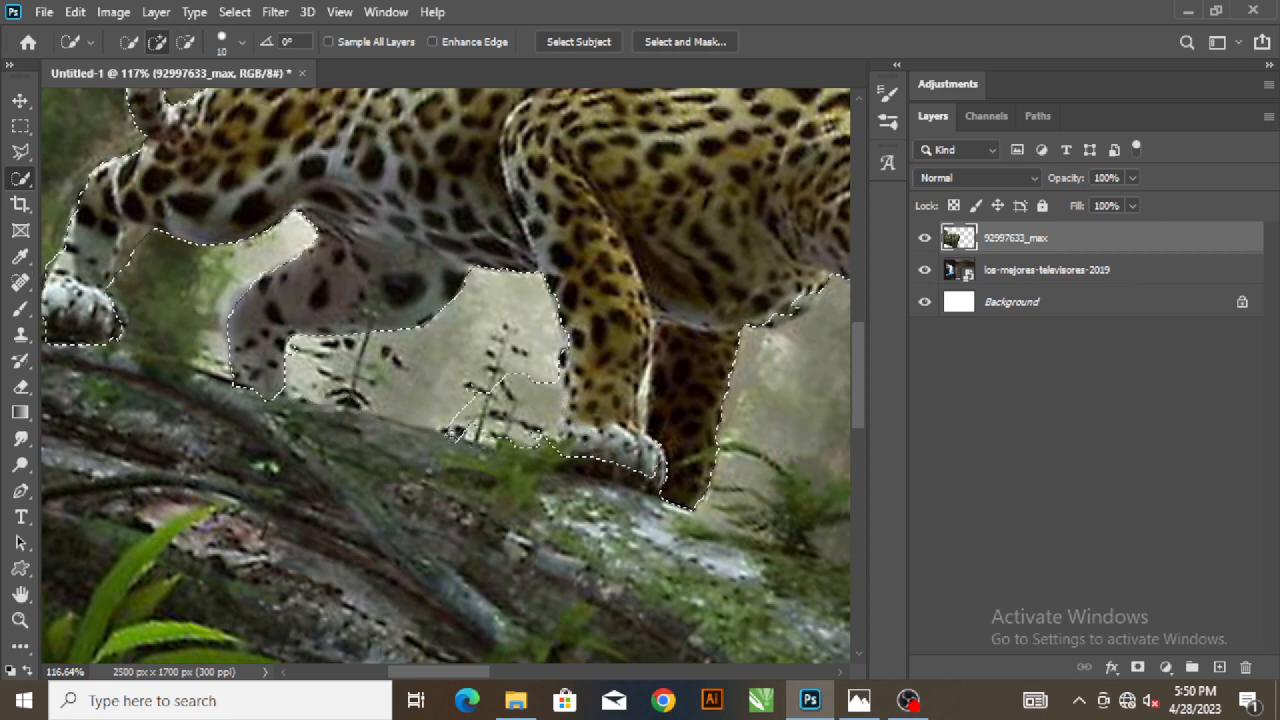
mouse_move(448, 457)
mouse_down()
mouse_move(488, 412)
mouse_move(472, 412)
mouse_up()
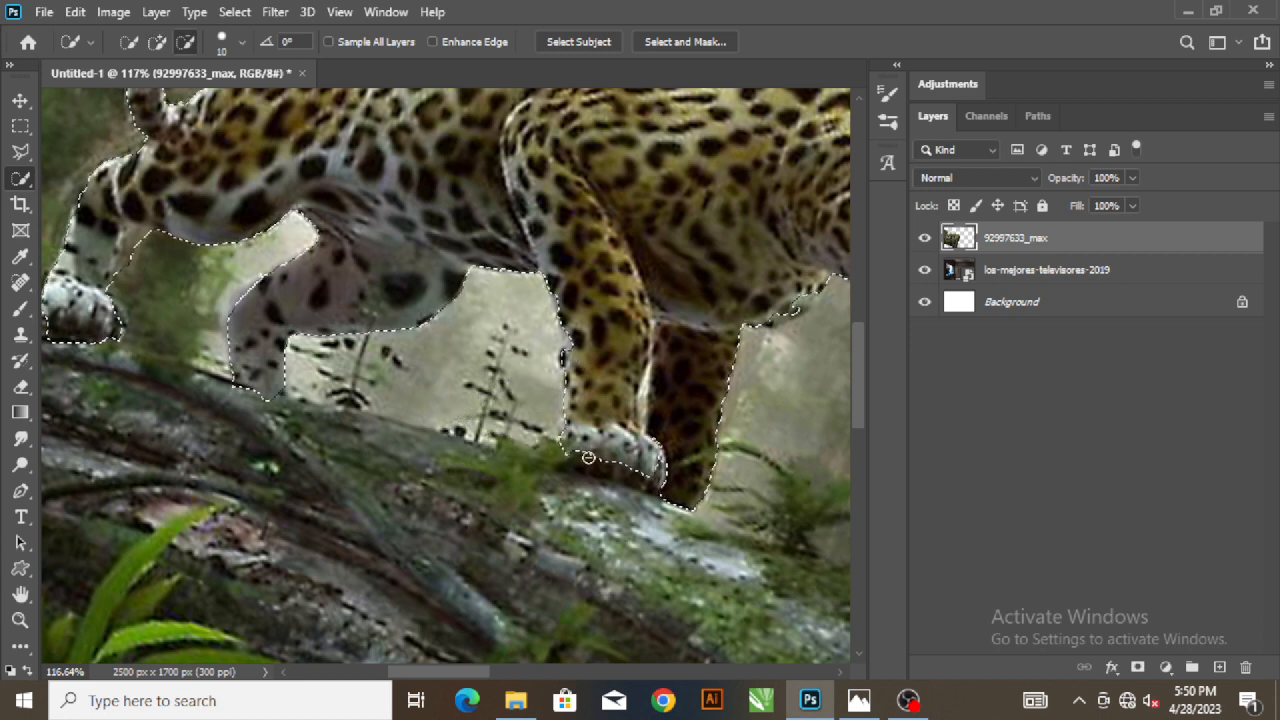
Step: Add the underside of the near front paw to the selection and trim the excess along its lower edge
drag(591, 451, 594, 448)
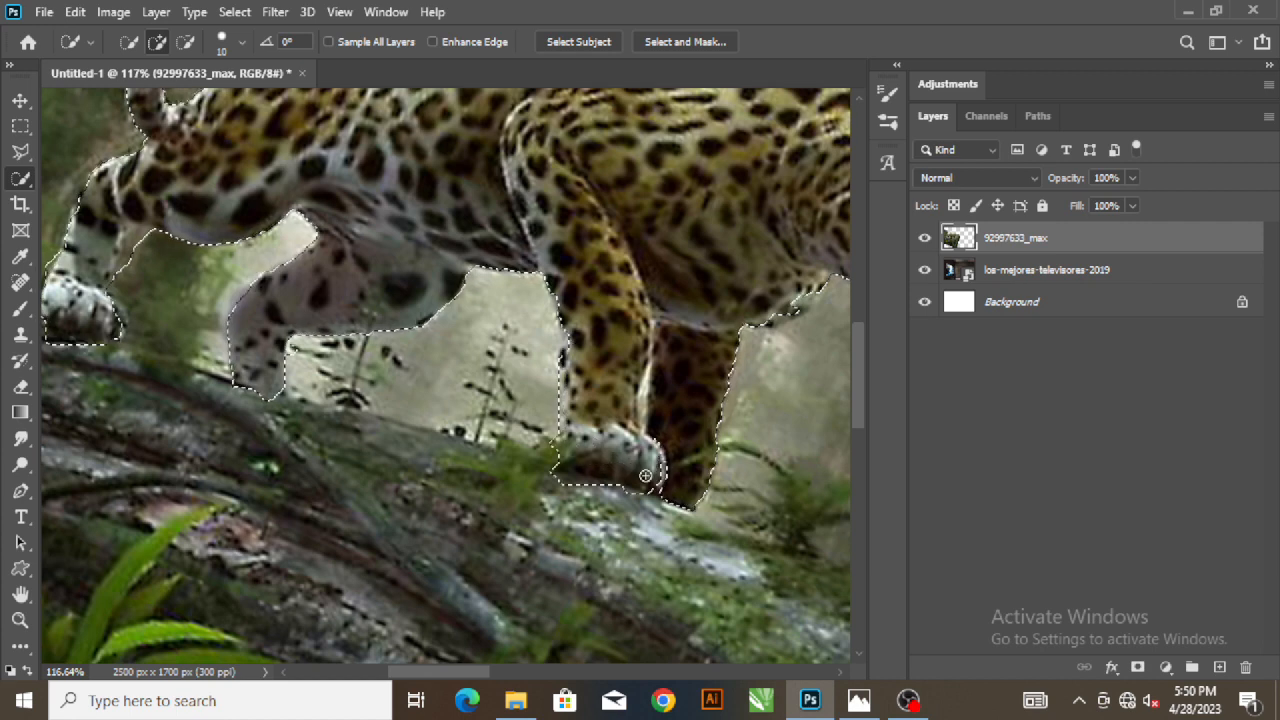
key(alt)
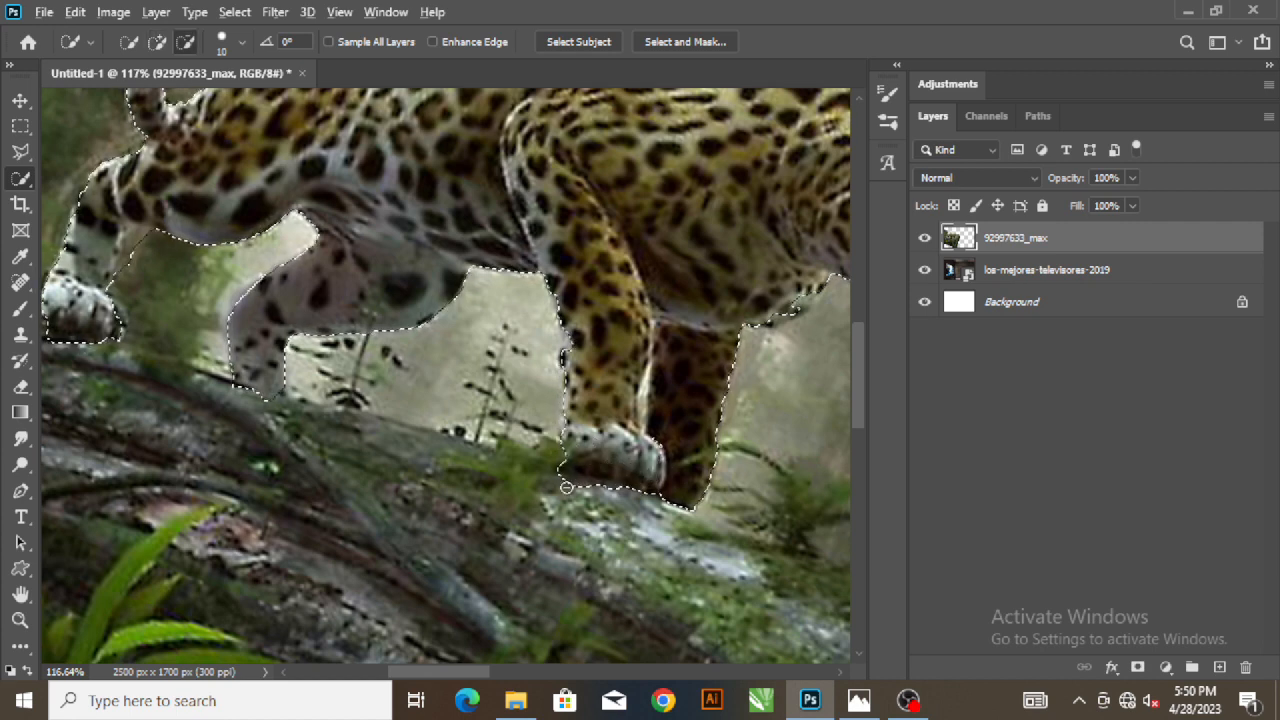
mouse_move(619, 497)
mouse_down()
mouse_move(540, 466)
mouse_move(563, 481)
mouse_up()
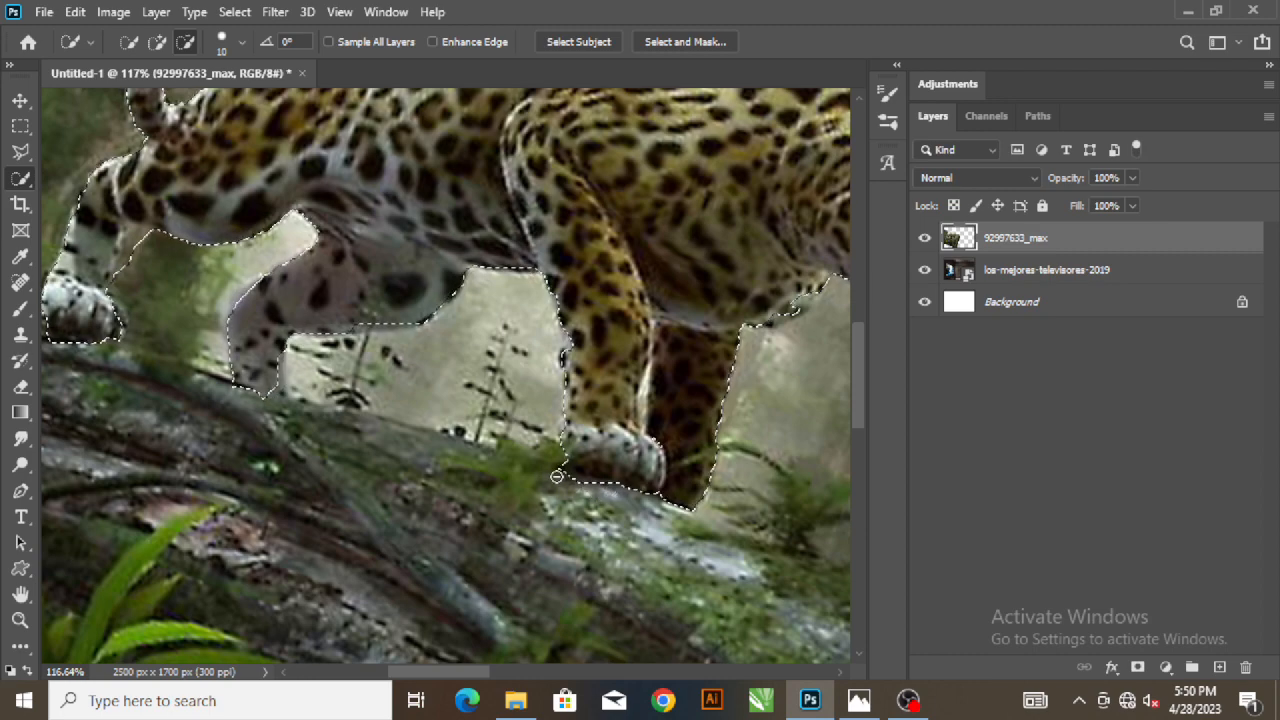
Step: Add a layer mask to the 92997633_max layer from the selection so only the leopard shows
scroll(540, 450, down, 5)
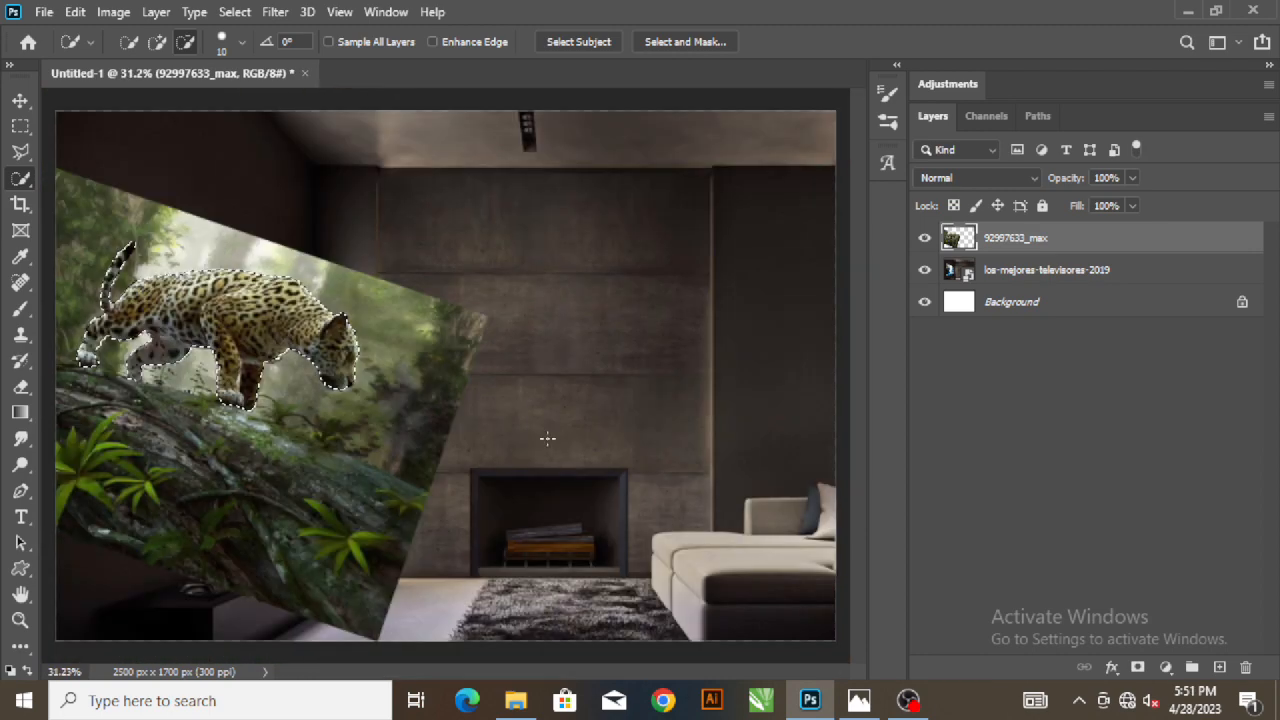
scroll(547, 438, down, 1)
click(1137, 667)
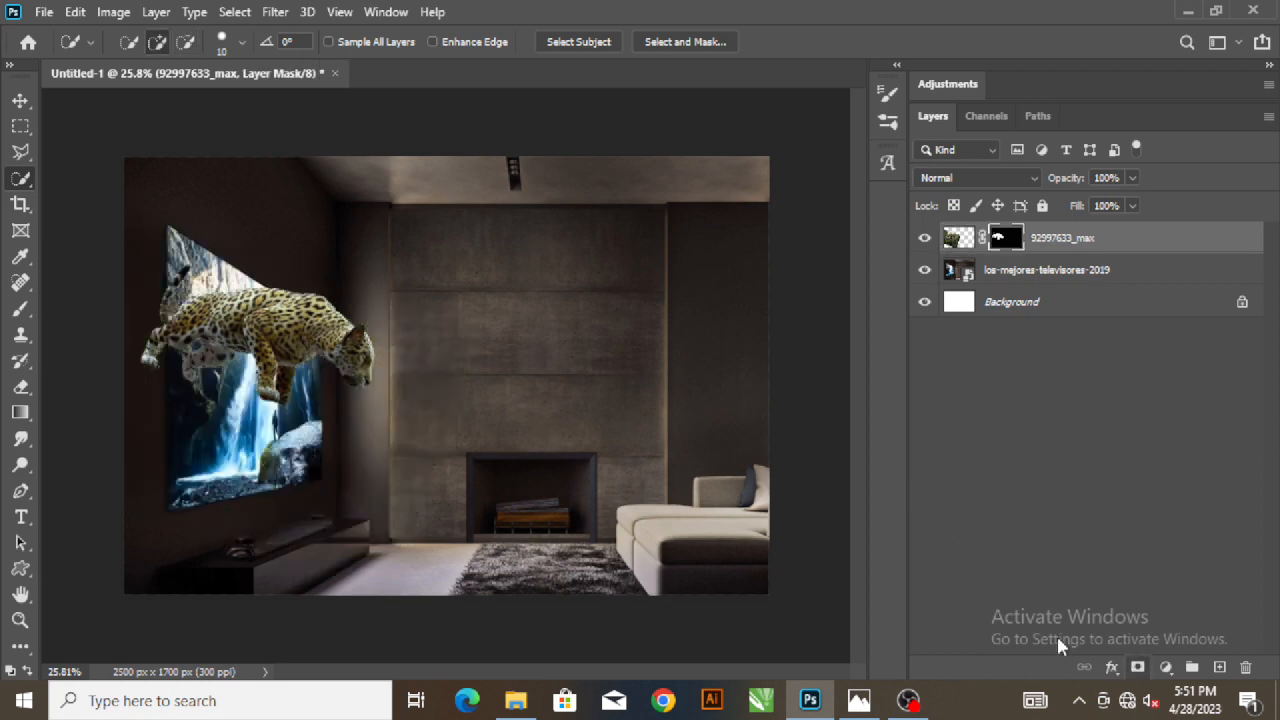
Step: Hide the 92997633_max leopard layer and rasterize the los-mejores-televisores-2019 layer
click(990, 280)
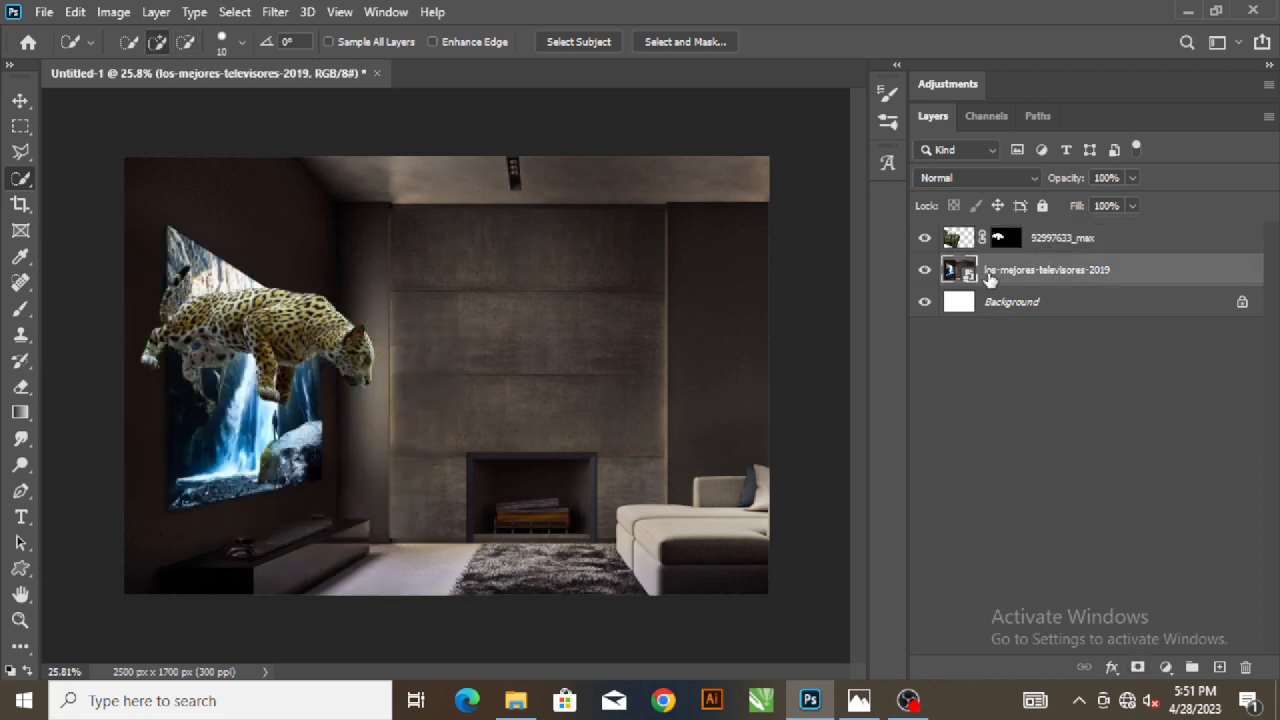
click(923, 238)
right_click(1009, 280)
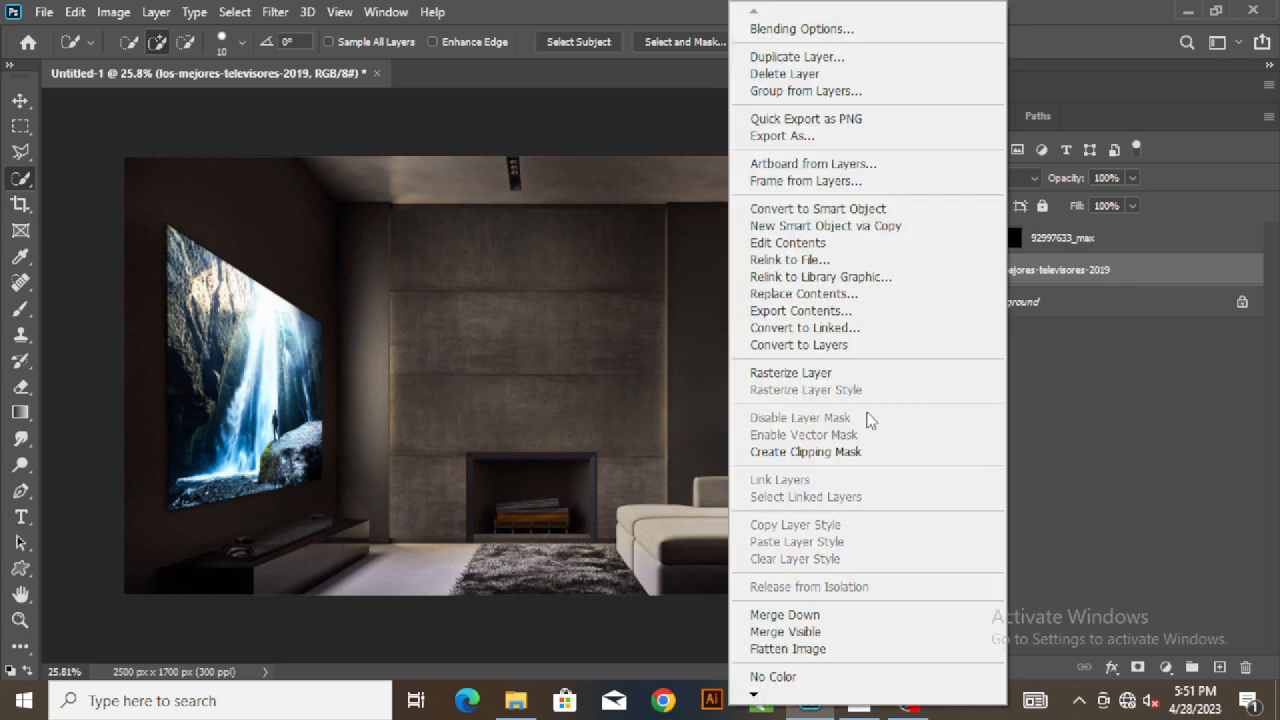
click(864, 376)
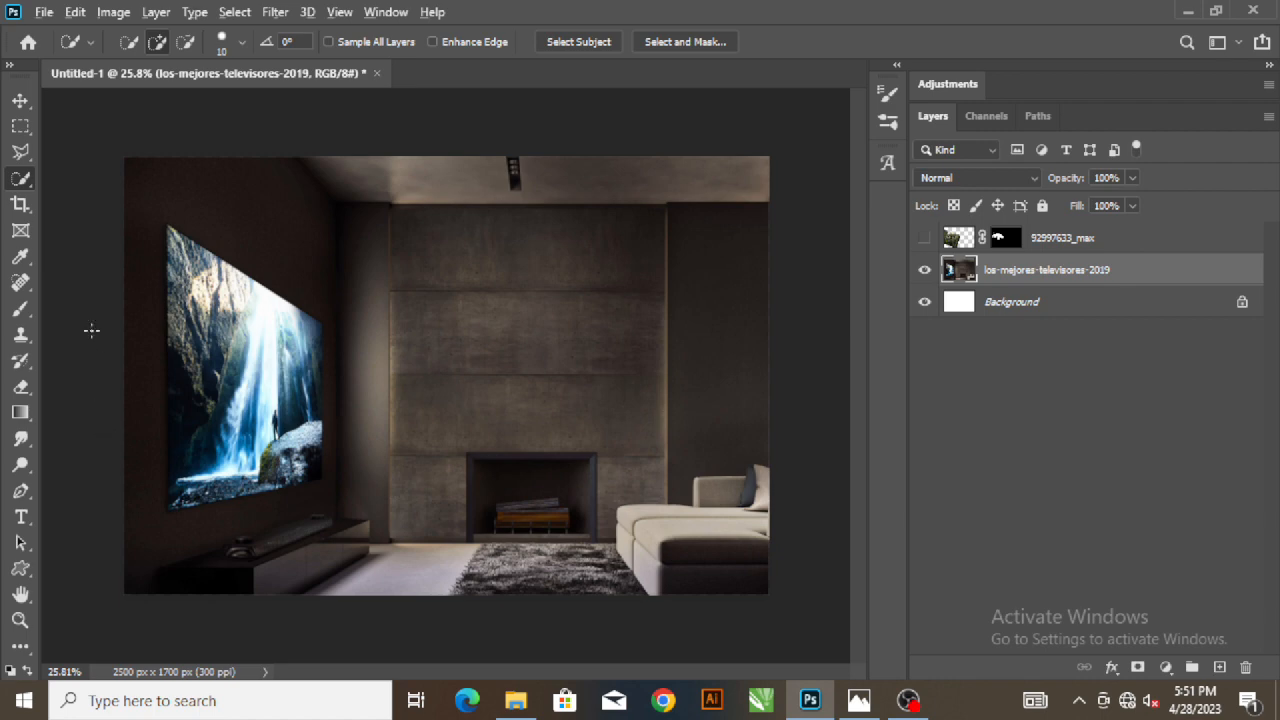
Step: Select the television screen on the los-mejores-televisores-2019 layer by outlining its four corners with the Polygonal Lasso tool
scroll(80, 220, up, 3)
scroll(94, 268, down, 1)
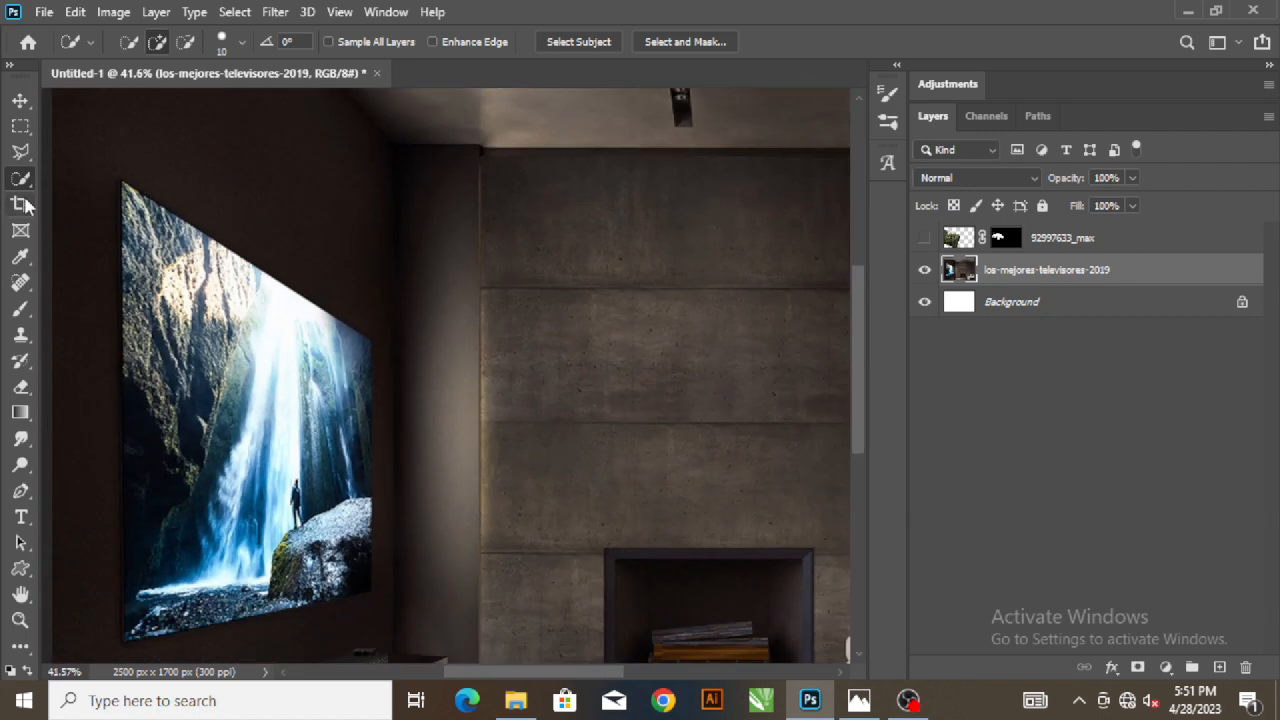
click(20, 151)
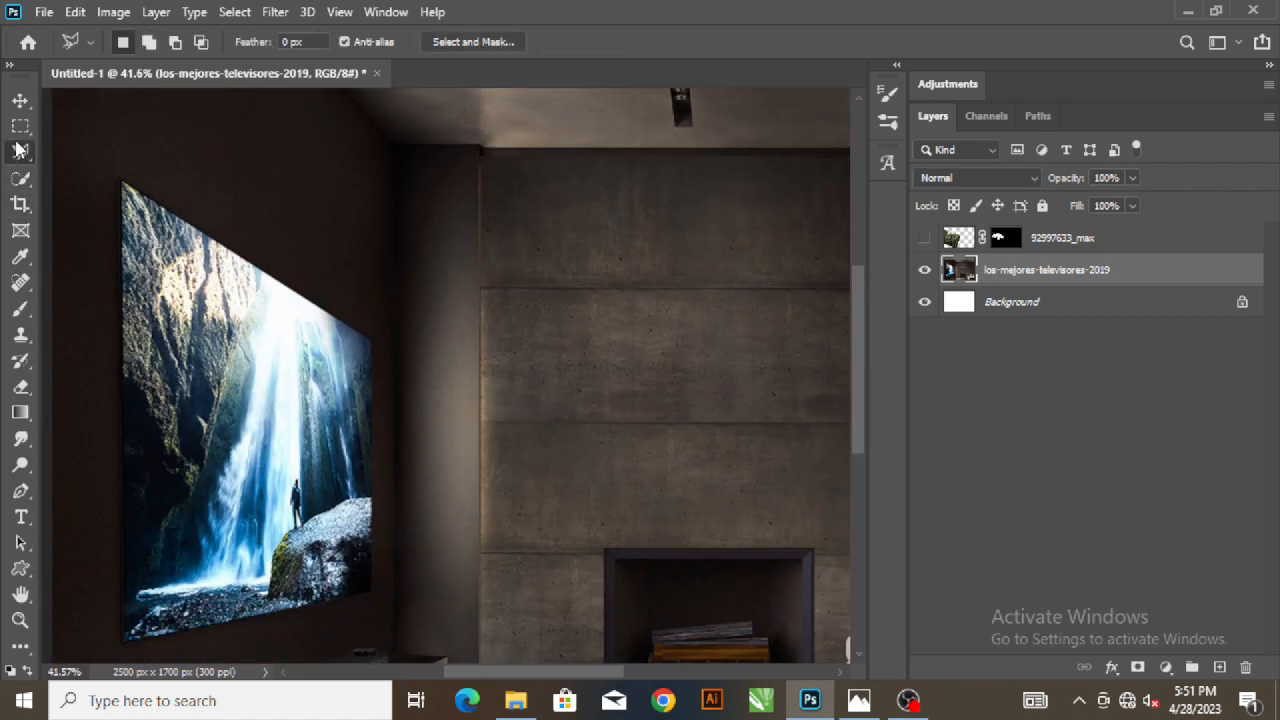
click(123, 185)
scroll(370, 338, up, 2)
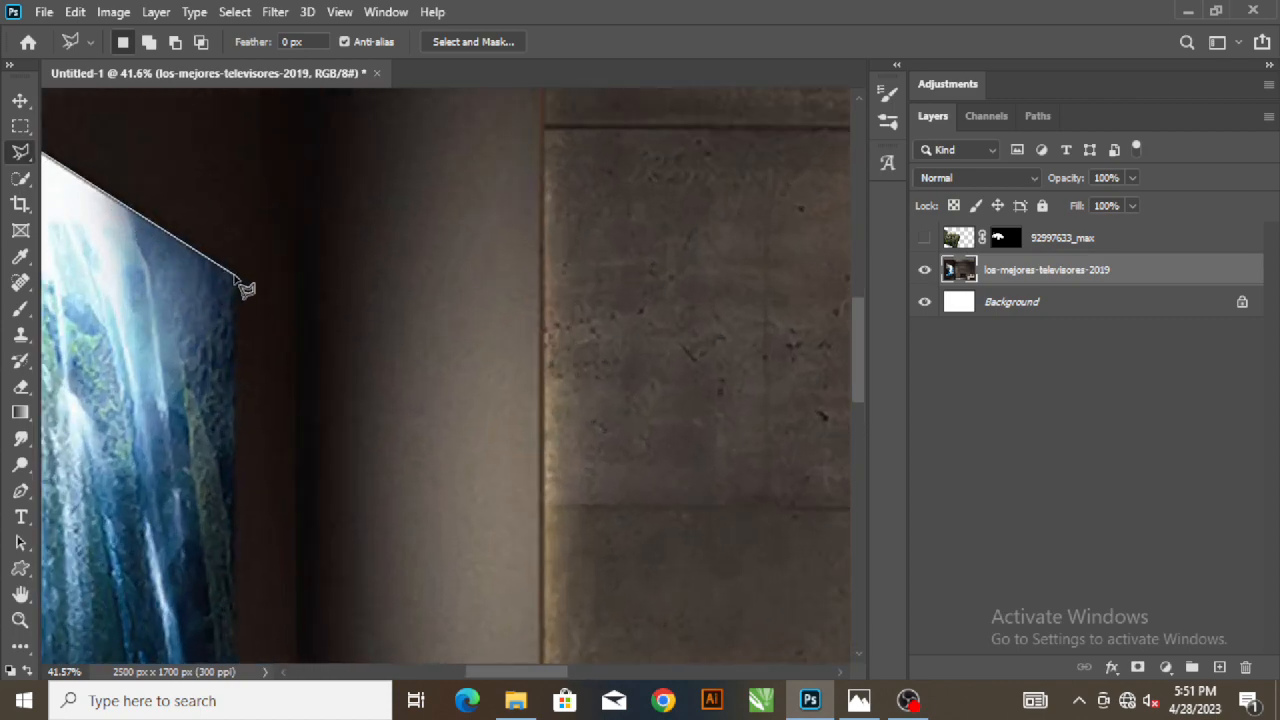
click(240, 283)
scroll(240, 283, down, 3)
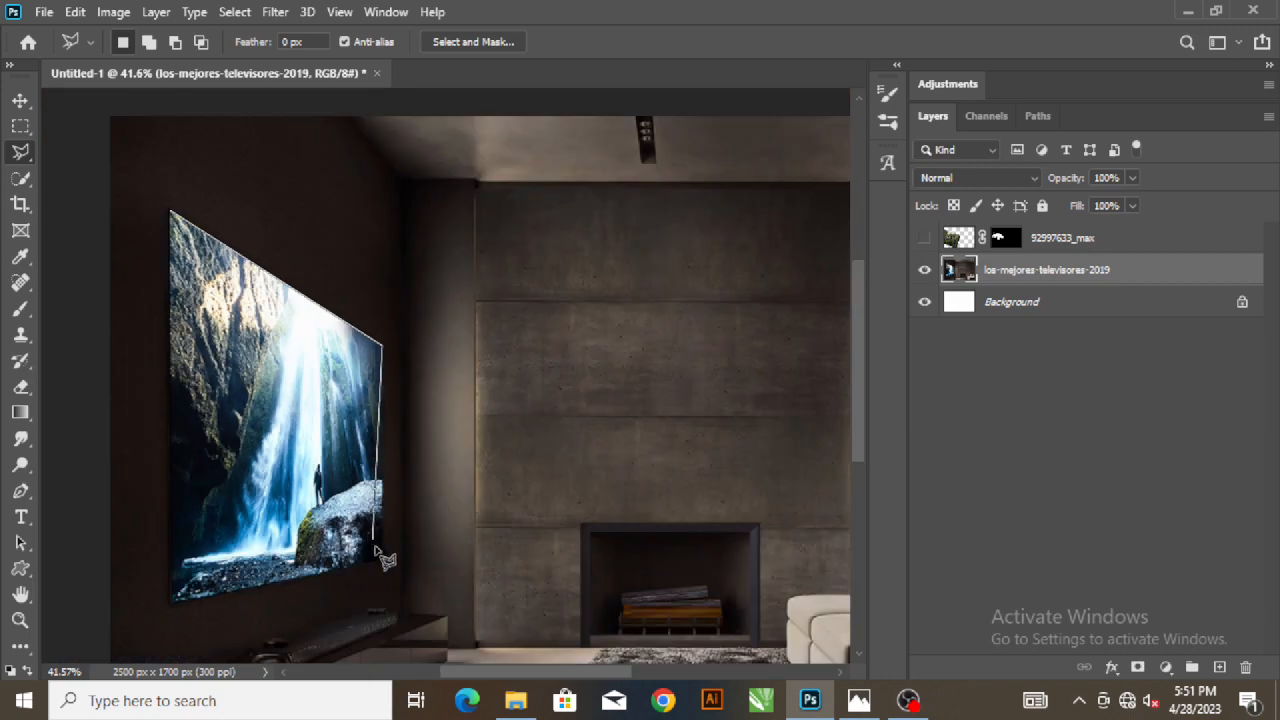
scroll(388, 622, down, 2)
scroll(360, 594, up, 2)
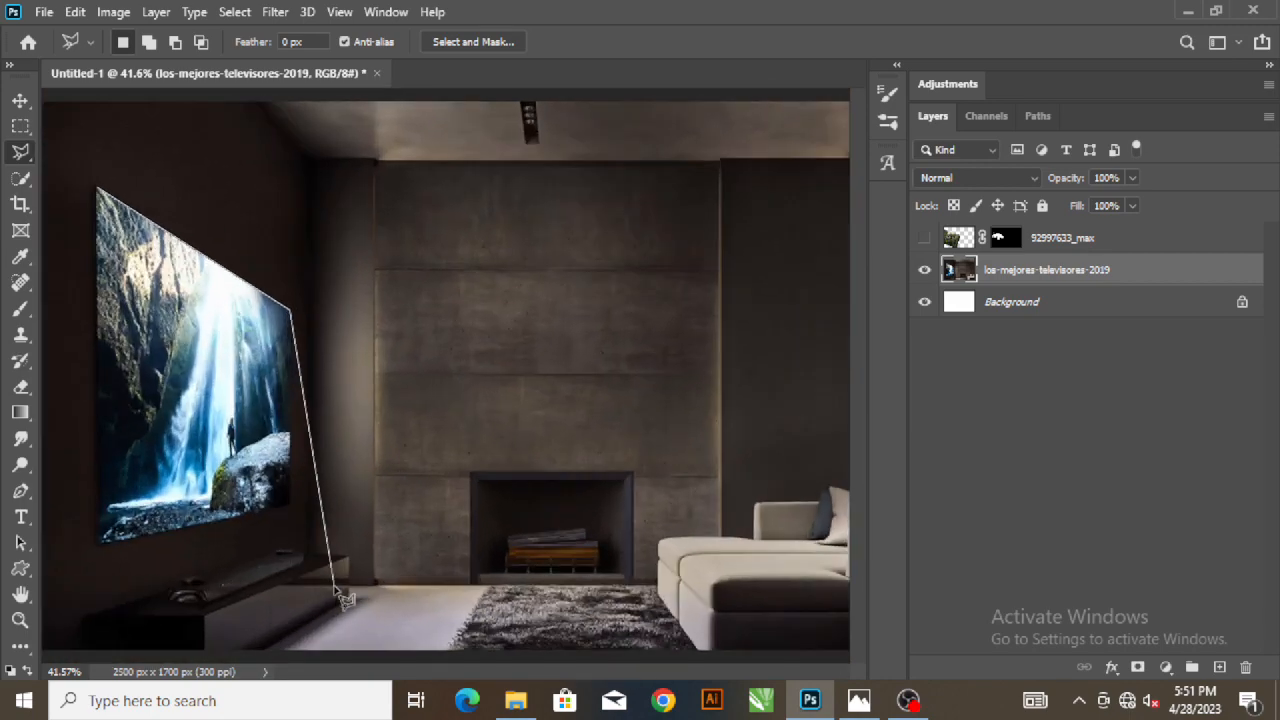
scroll(293, 578, up, 3)
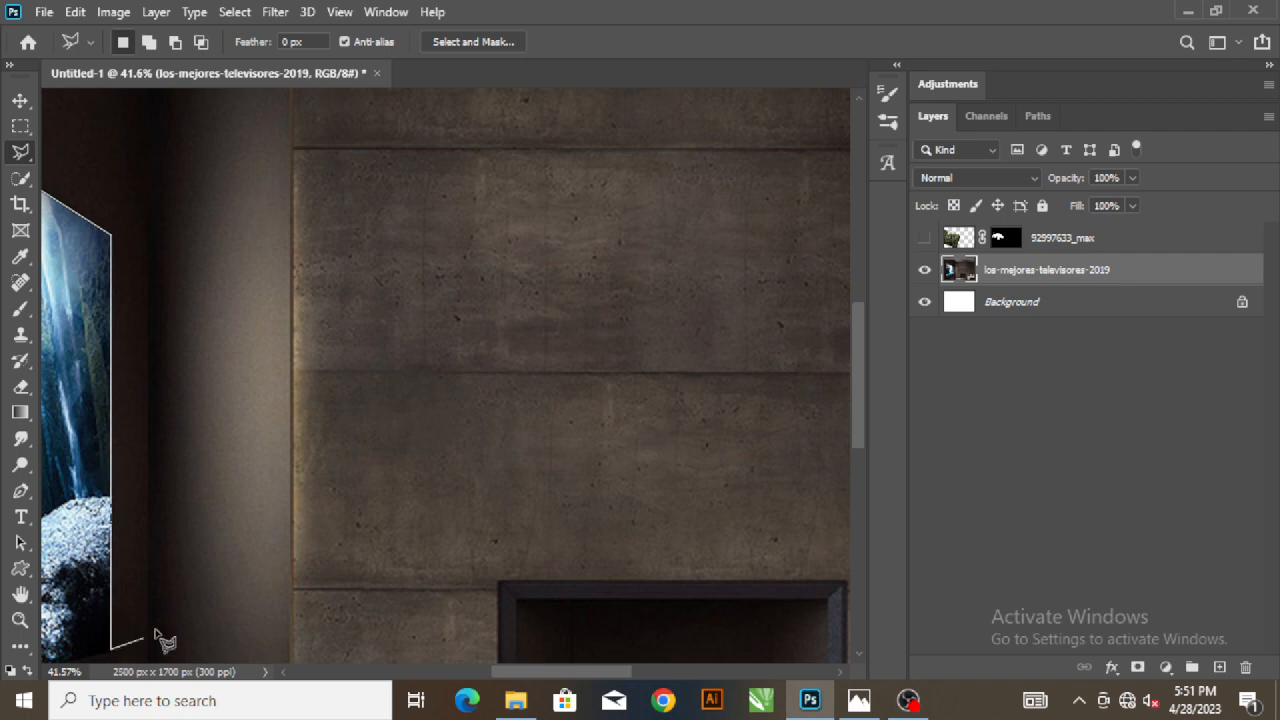
scroll(157, 634, down, 3)
scroll(130, 562, up, 1)
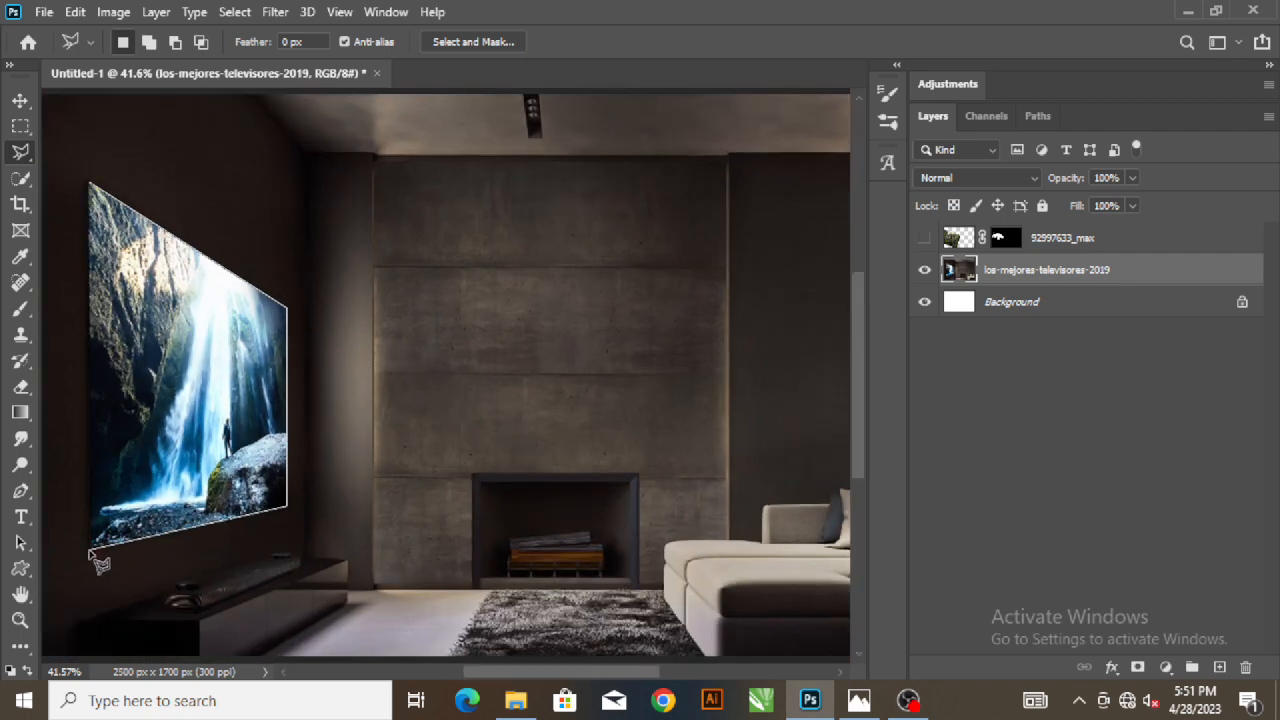
click(87, 552)
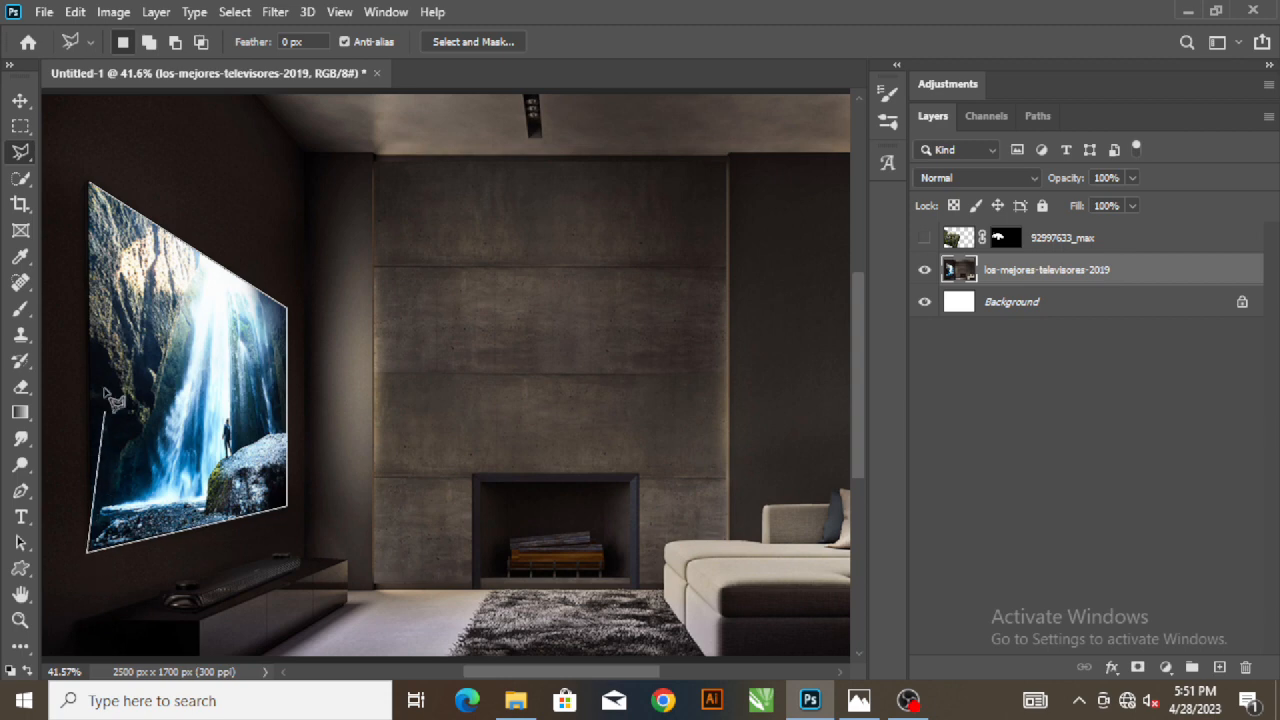
double_click(91, 184)
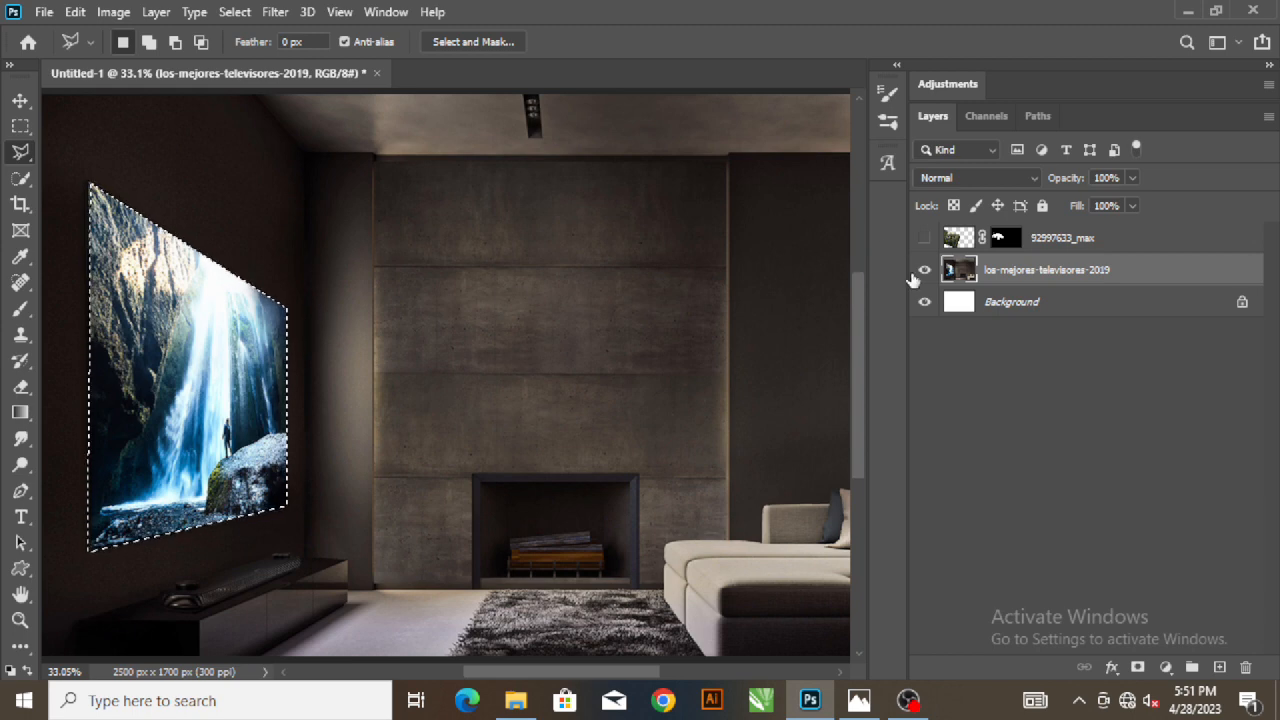
Step: Duplicate the whole los-mejores-televisores-2019 layer as "los-mejores-televisores-2019 copy" within Untitled-1, keeping the screen selection active
key(ctrl+j)
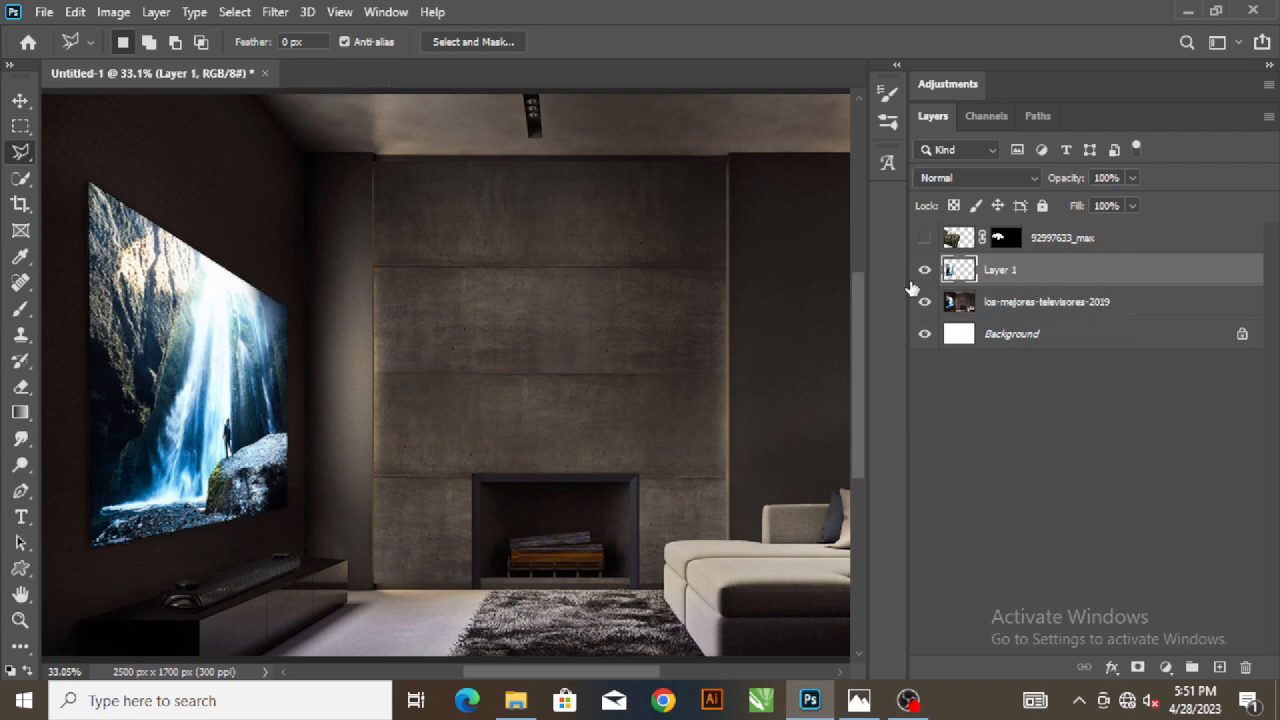
key(ctrl+z)
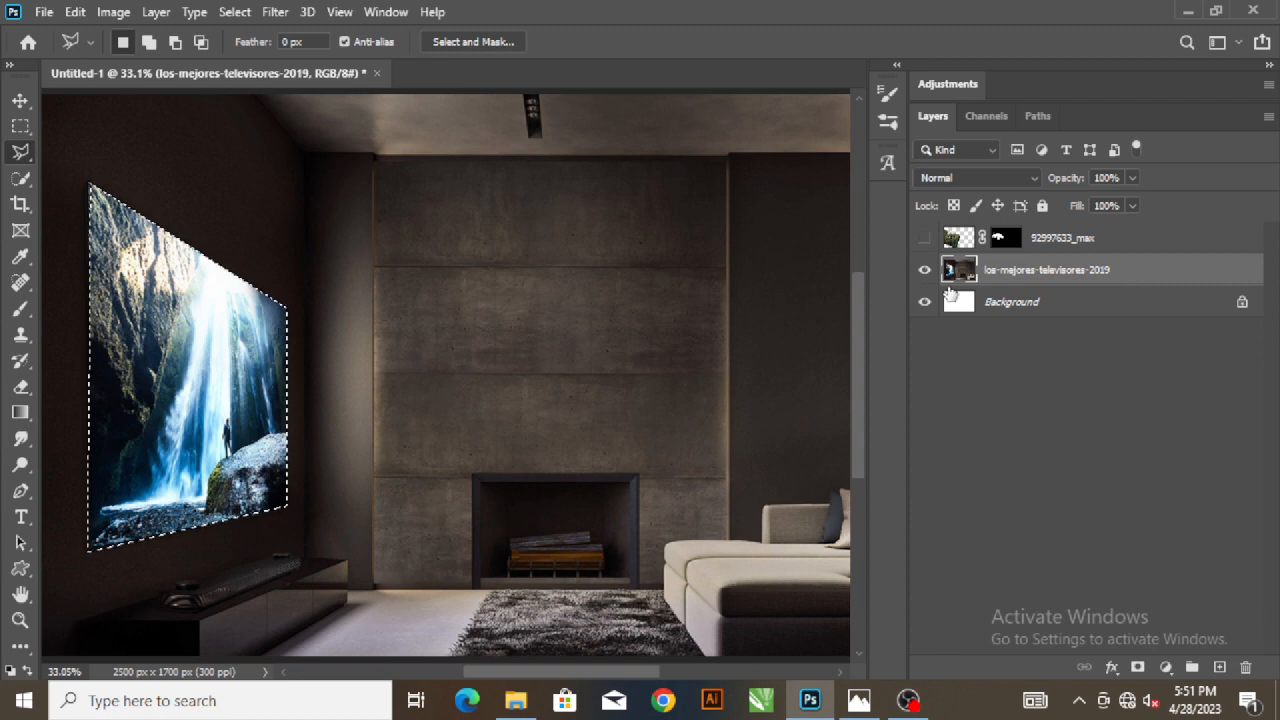
right_click(1035, 288)
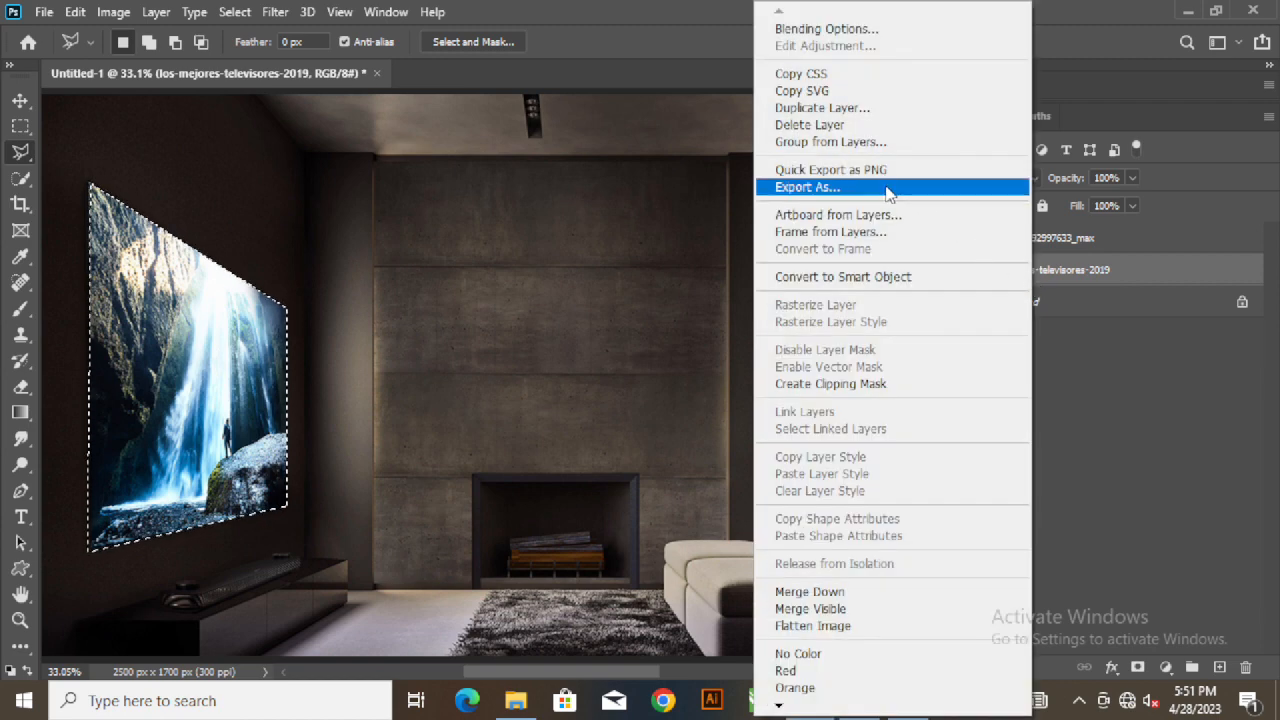
click(873, 113)
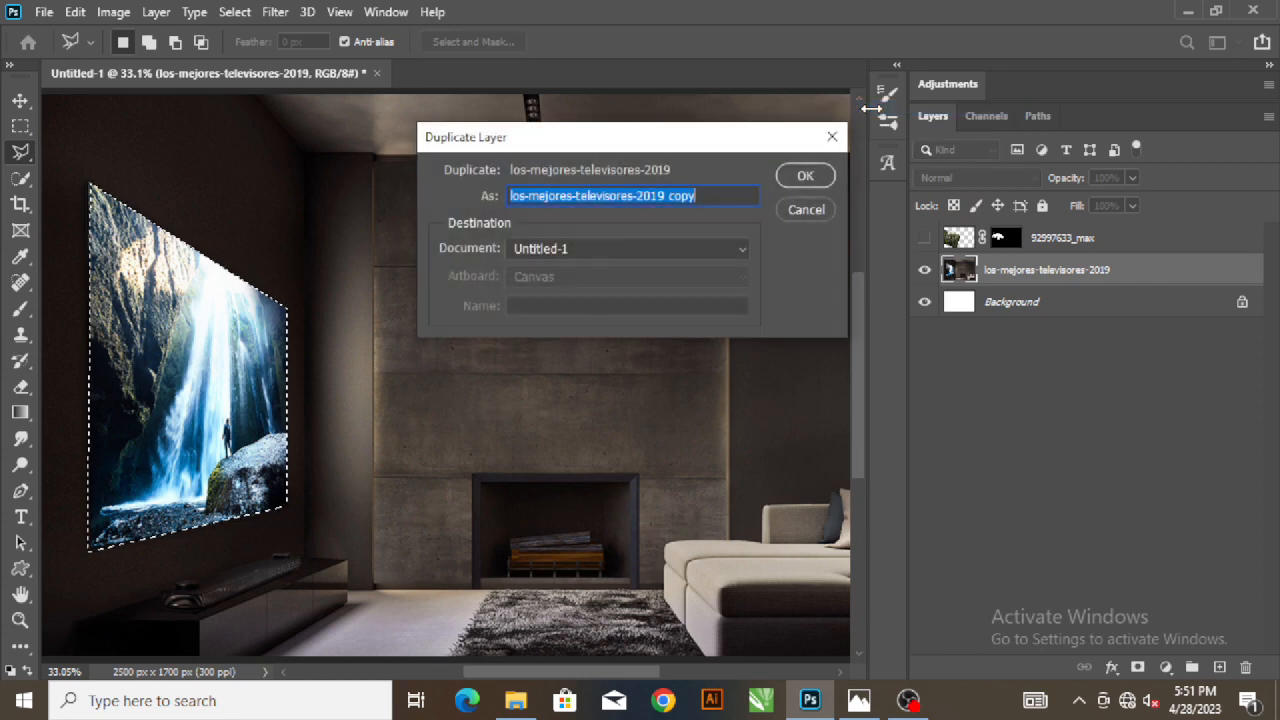
click(805, 176)
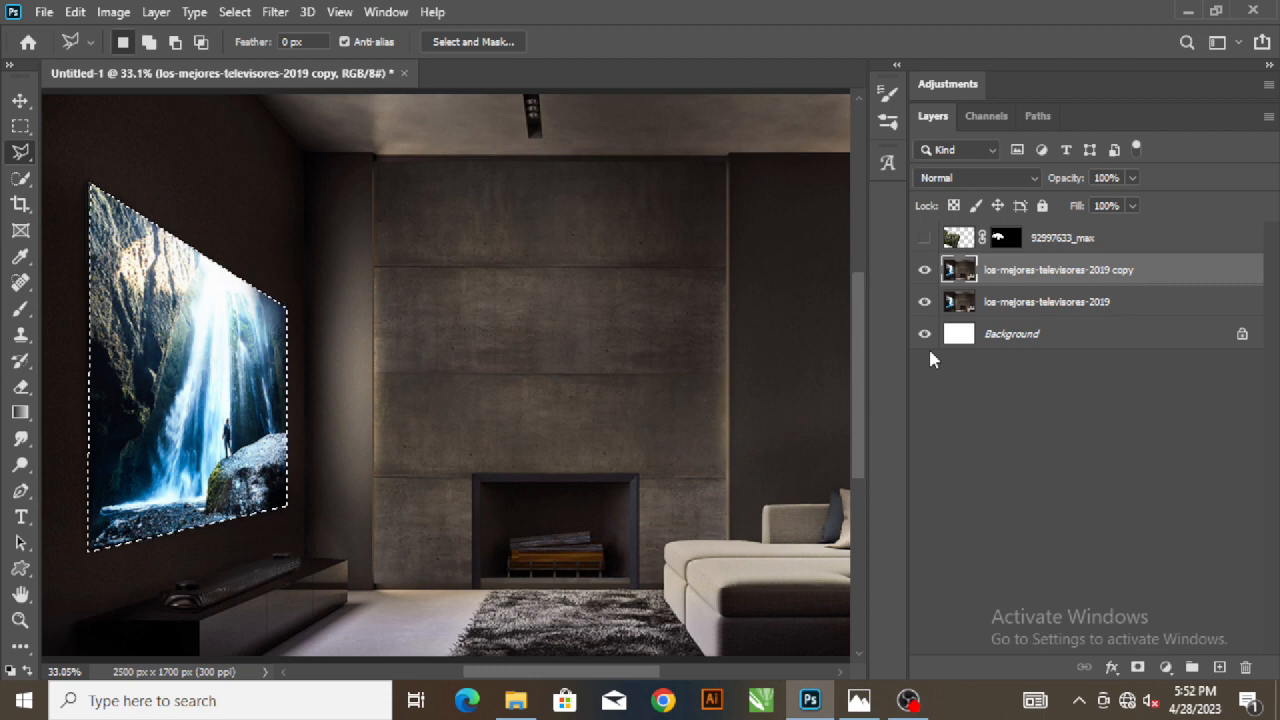
Step: Show the 92997633_max layer and paint white on its mask with a 175 px Brush, revealing jungle in the selected screen's upper corner
scroll(877, 380, down, 1)
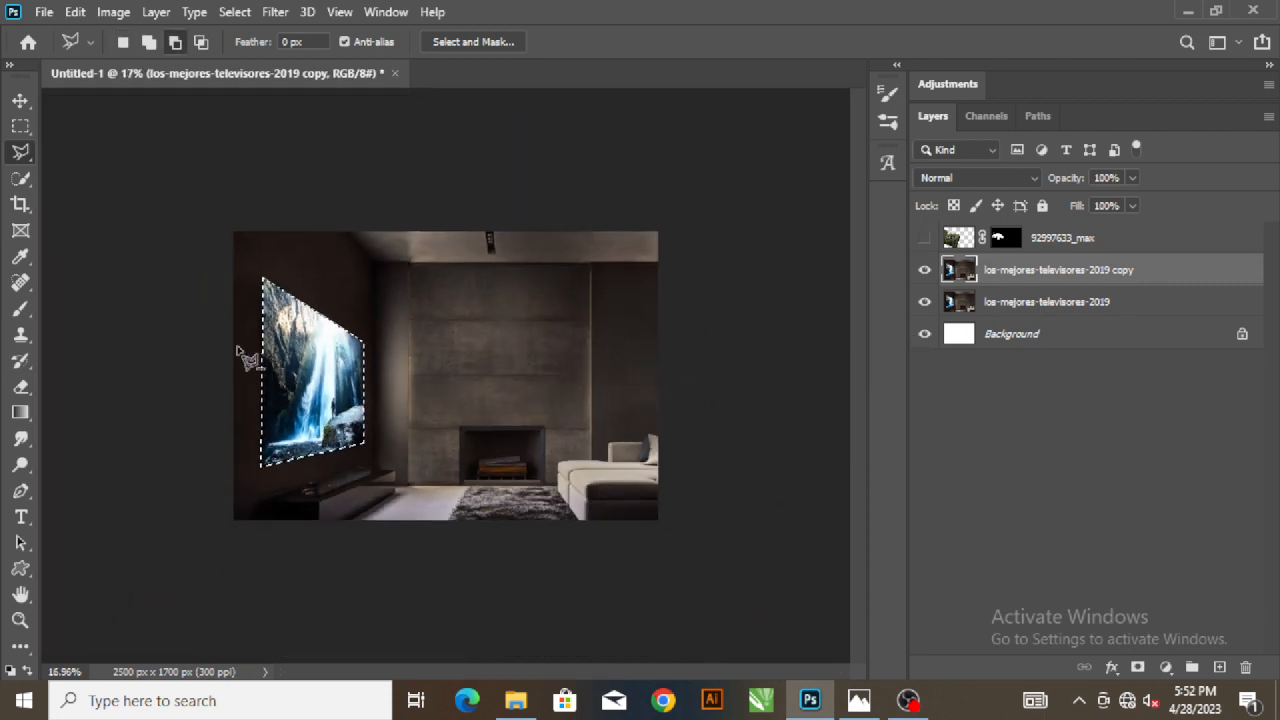
scroll(175, 340, up, 1)
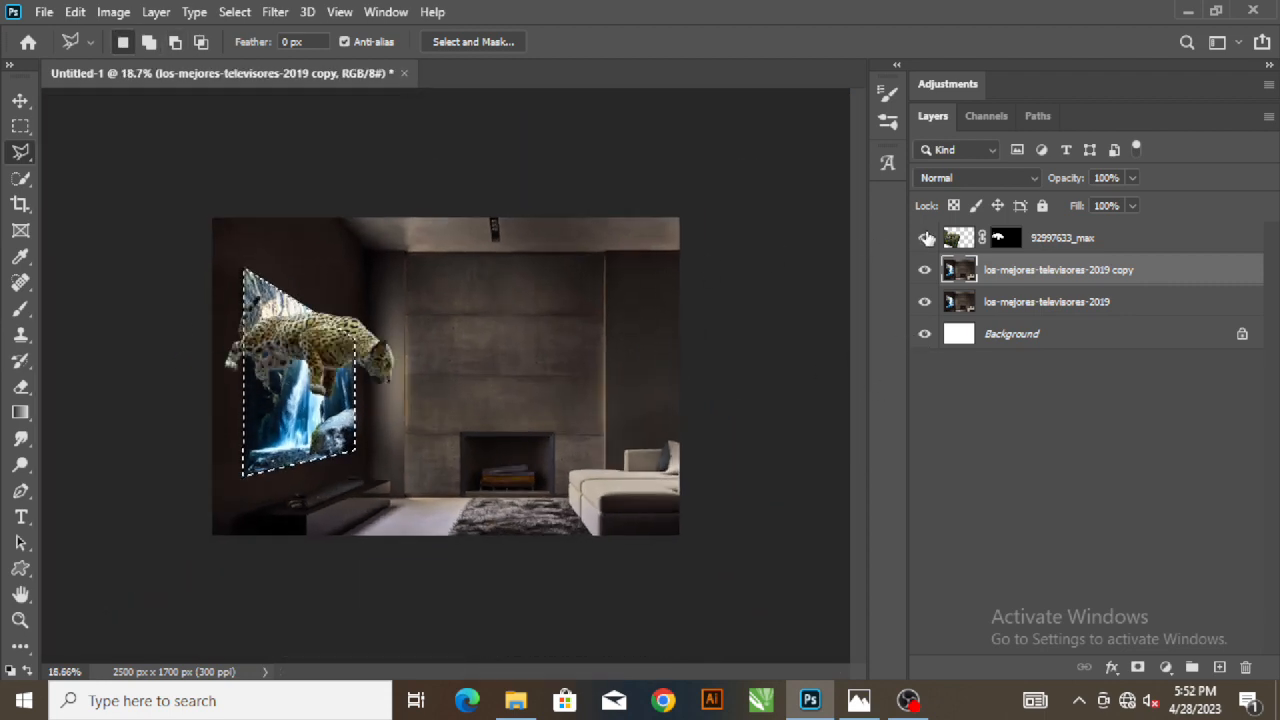
click(1005, 238)
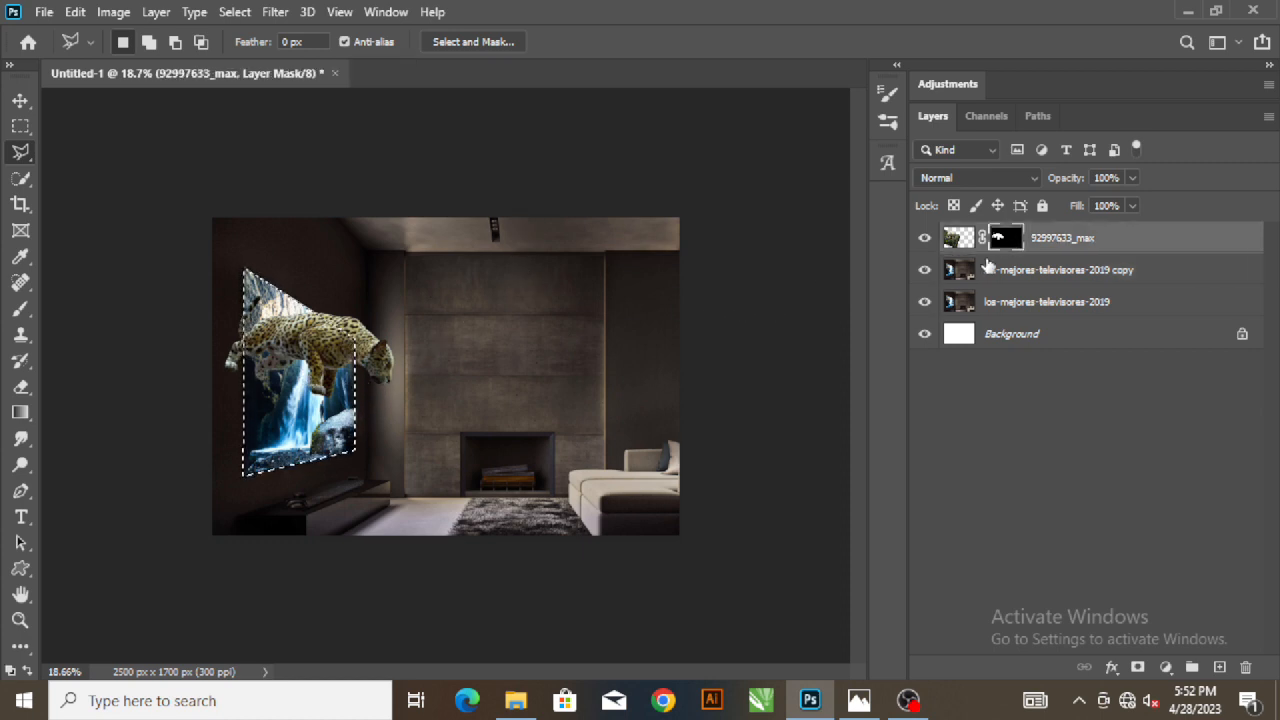
click(20, 309)
scroll(245, 427, up, 5)
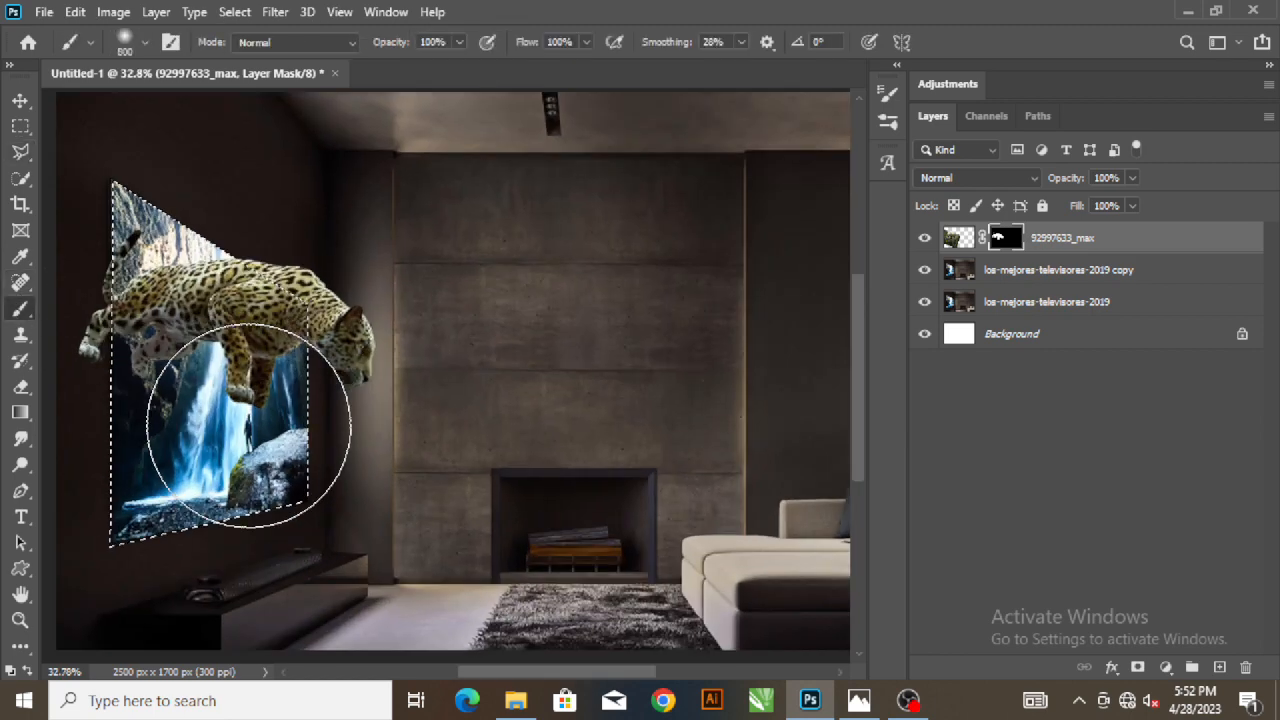
scroll(90, 208, up, 1)
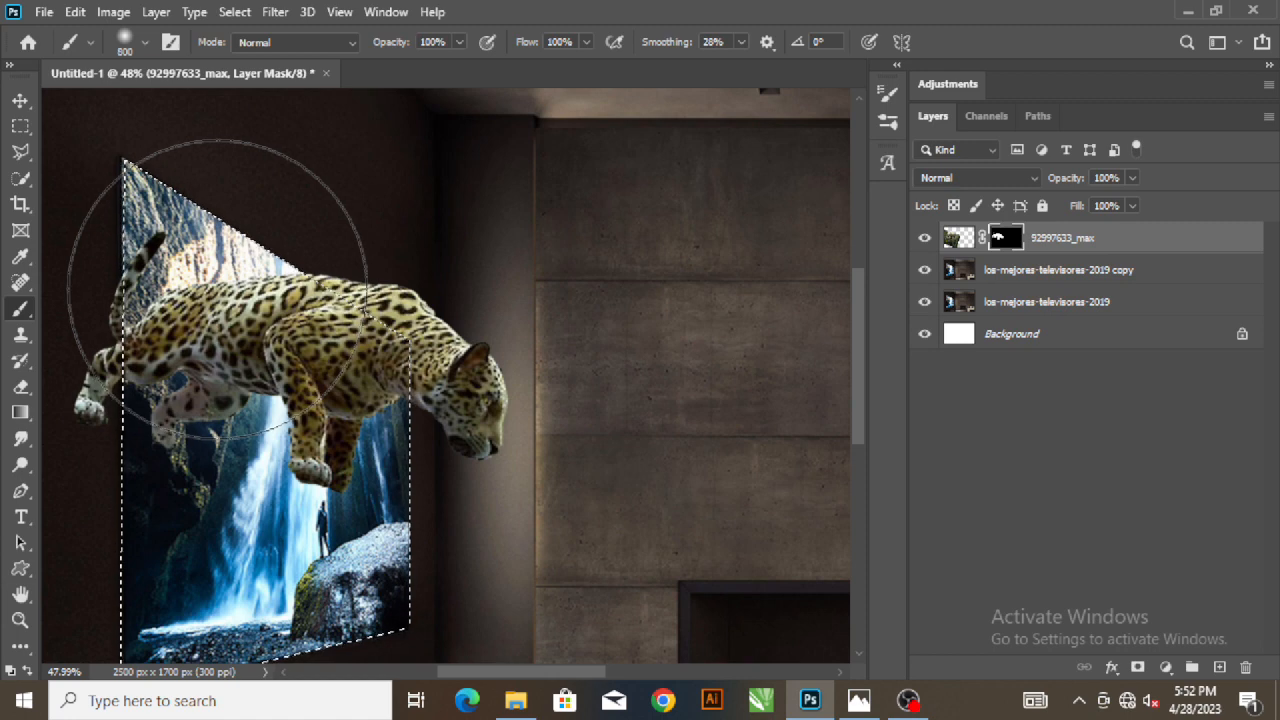
key(bracketleft)
key(bracketleft)
key(bracketleft)
key(bracketleft)
key(bracketleft)
key(bracketleft)
key(bracketleft)
key(bracketleft)
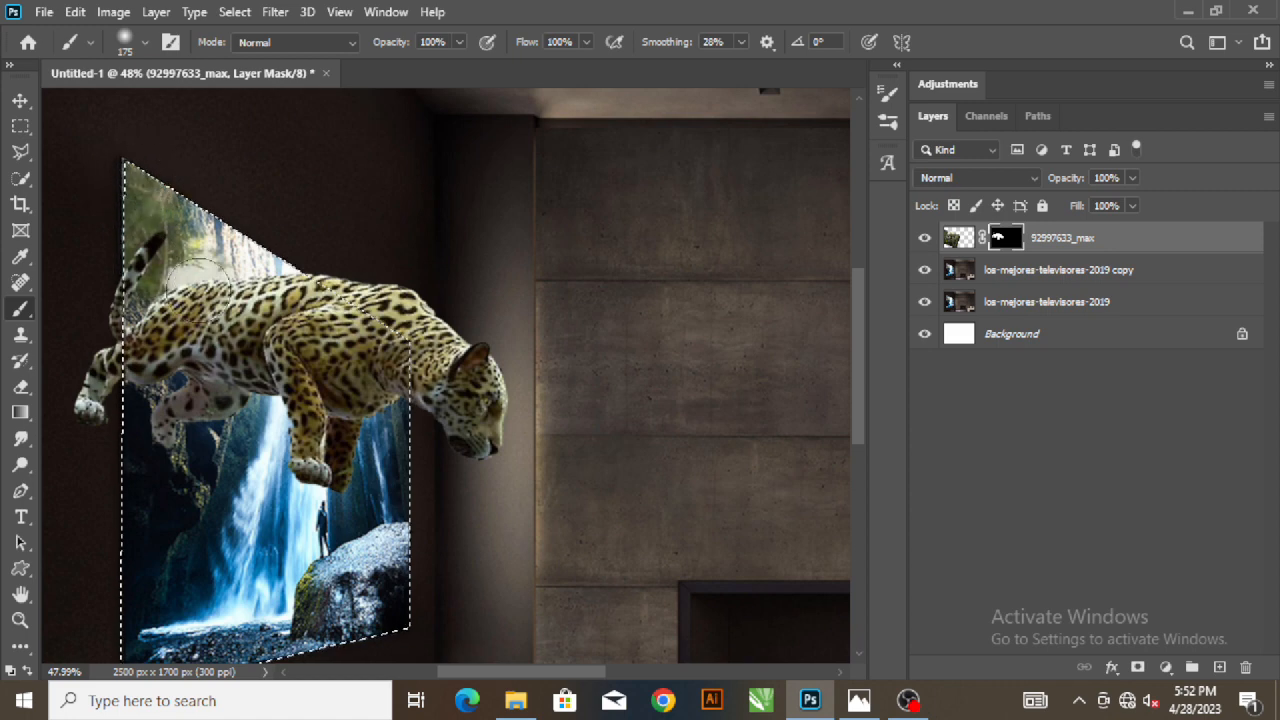
Step: Paint white on the leopard layer's mask across the rest of the selected screen to reveal the jungle, log and plants
mouse_move(188, 395)
mouse_down()
mouse_move(182, 600)
mouse_move(185, 540)
mouse_move(160, 512)
mouse_move(200, 640)
mouse_move(265, 600)
mouse_move(300, 598)
mouse_up()
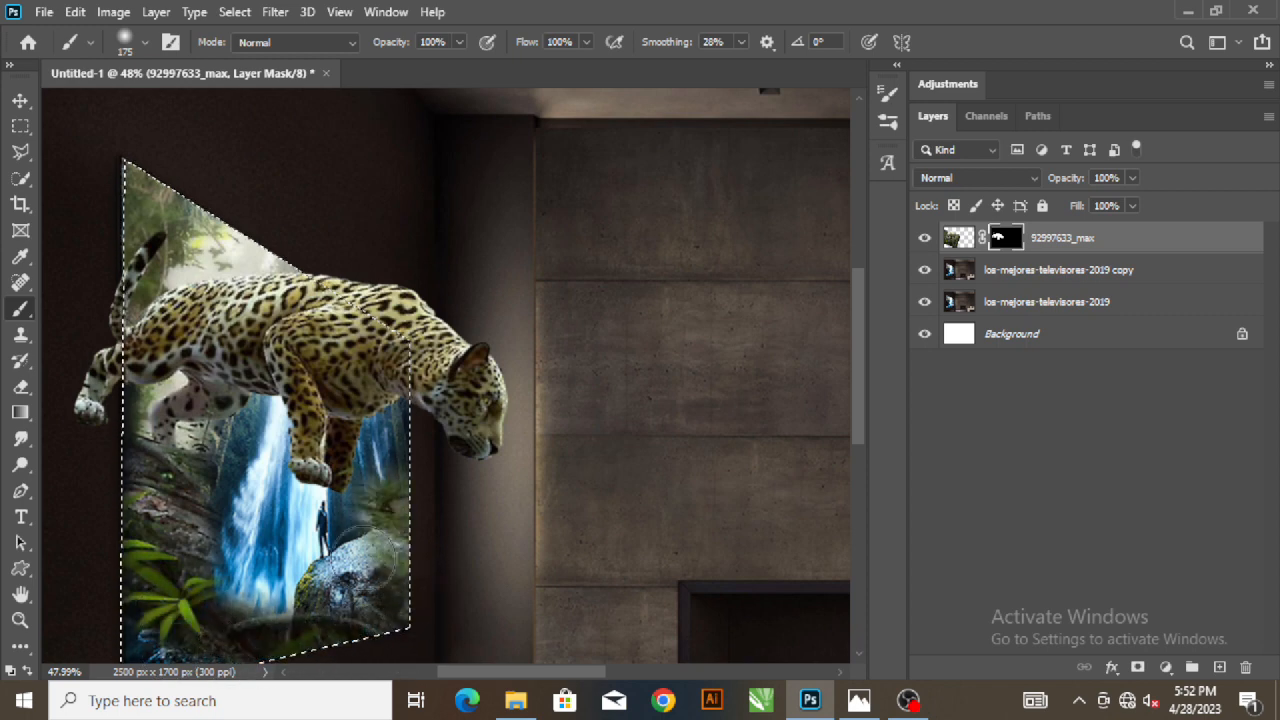
drag(364, 553, 372, 522)
mouse_move(378, 455)
mouse_down()
mouse_move(327, 518)
mouse_move(347, 428)
mouse_move(265, 628)
mouse_move(262, 478)
mouse_move(270, 588)
mouse_move(230, 513)
mouse_move(275, 366)
mouse_move(240, 398)
mouse_move(242, 553)
mouse_move(306, 613)
mouse_move(190, 623)
mouse_move(375, 548)
mouse_move(340, 578)
mouse_up()
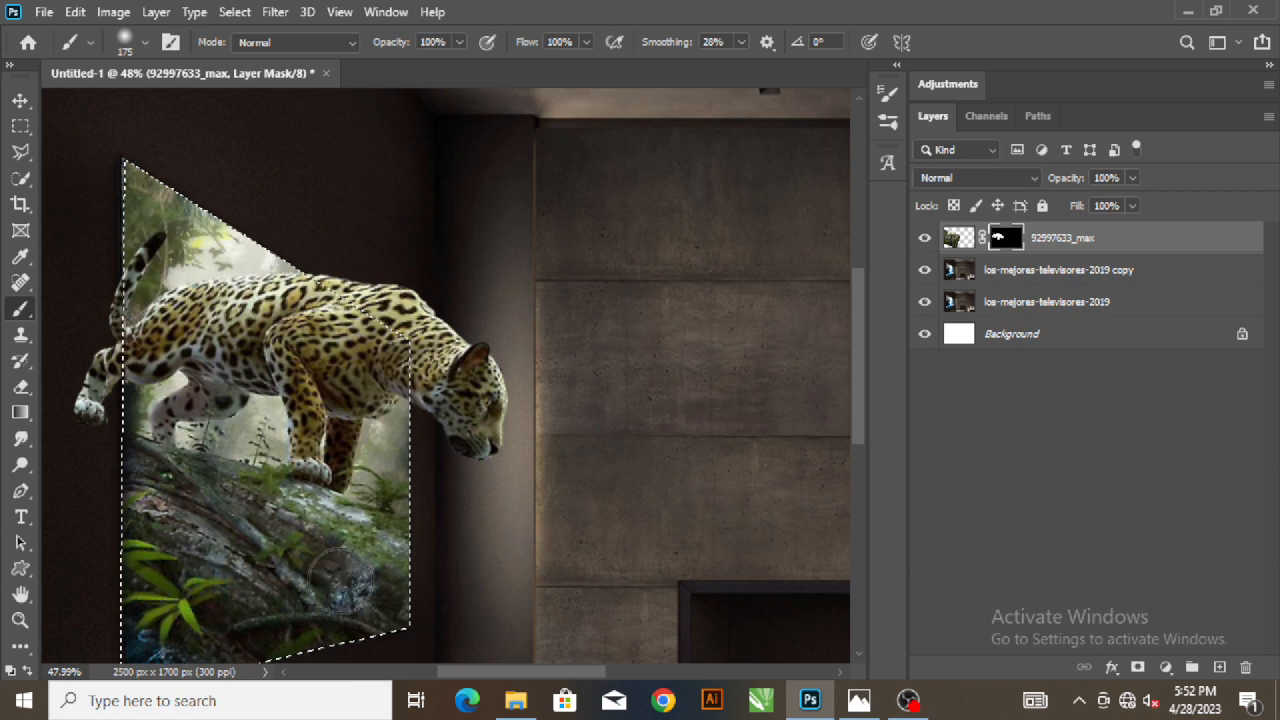
mouse_move(339, 465)
mouse_down()
mouse_move(298, 465)
mouse_move(255, 497)
mouse_move(213, 500)
mouse_move(198, 463)
mouse_move(155, 561)
mouse_move(203, 391)
mouse_up()
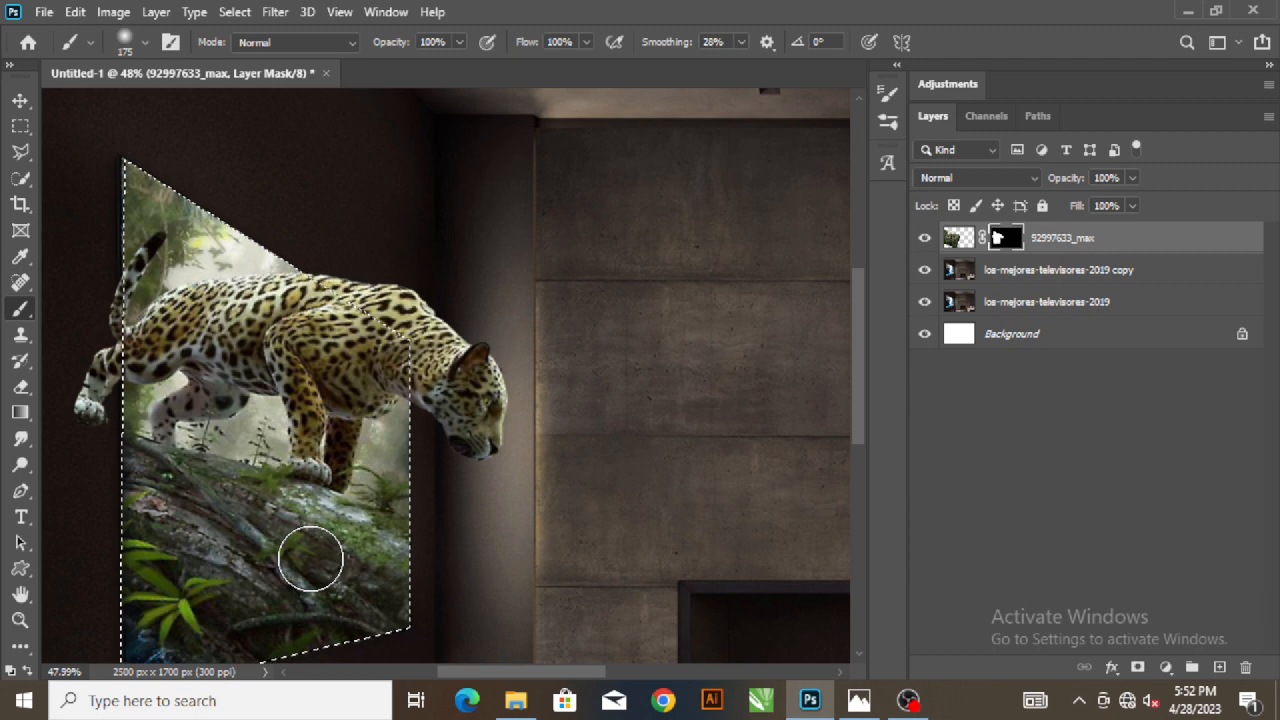
scroll(300, 543, down, 4)
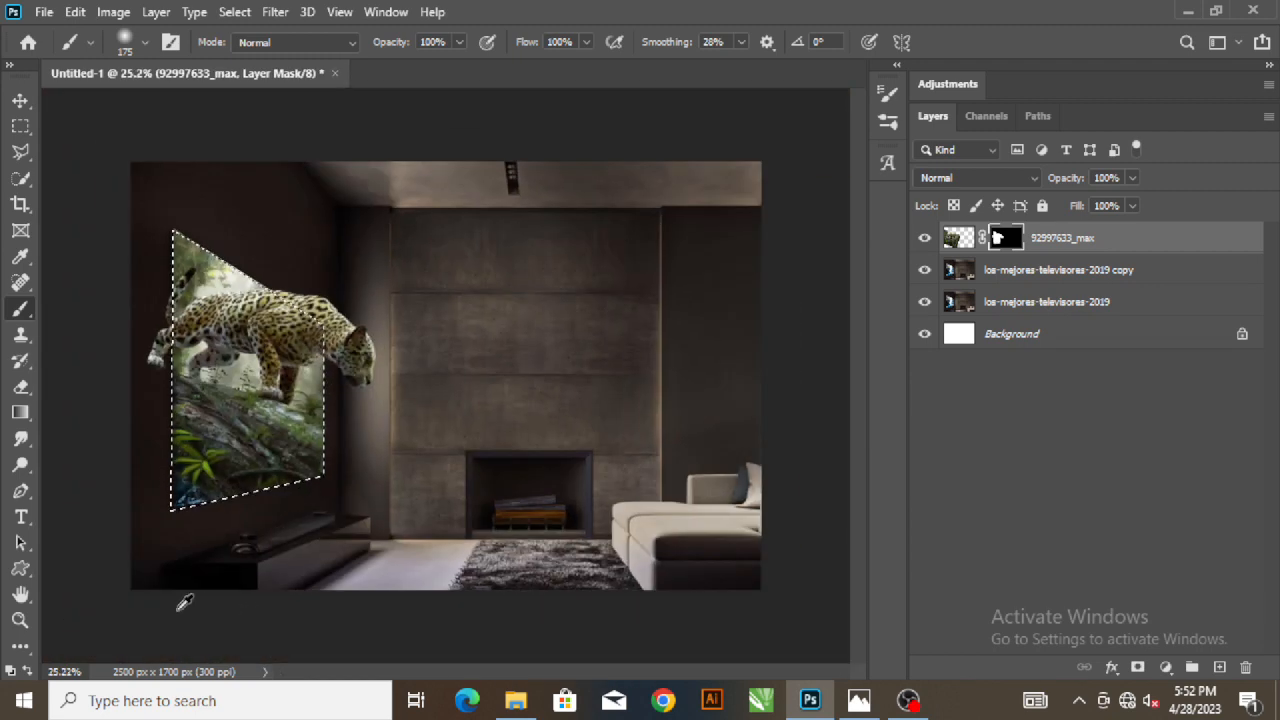
scroll(144, 594, up, 1)
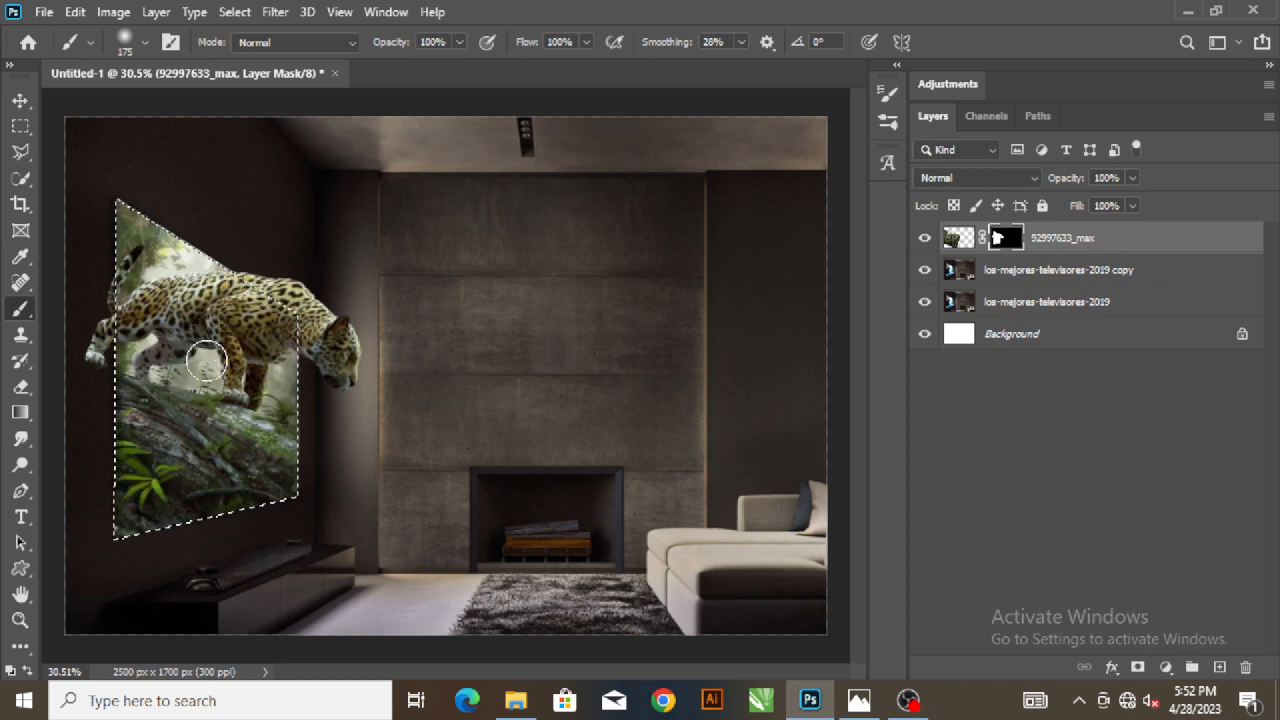
Step: Reposition the toolbar to expose the foreground and background color swatches, and swap the colors to black and back to white
scroll(66, 288, up, 5)
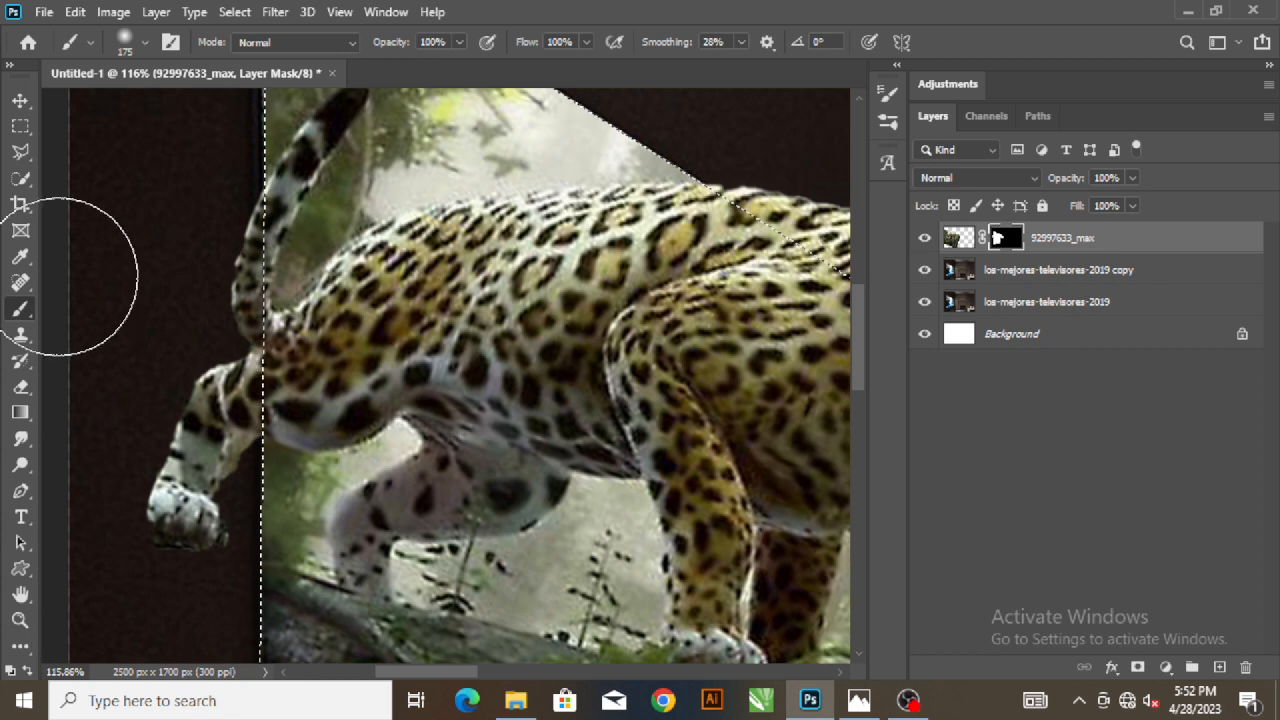
drag(28, 76, 32, 42)
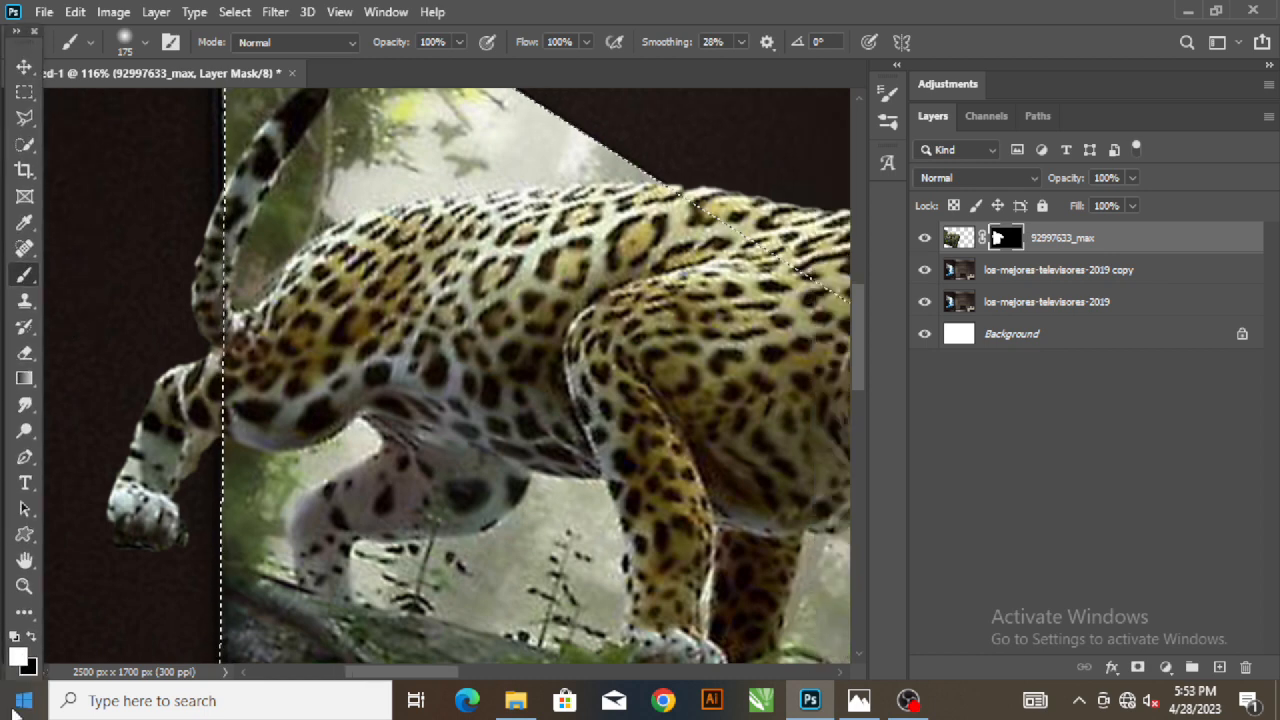
click(33, 637)
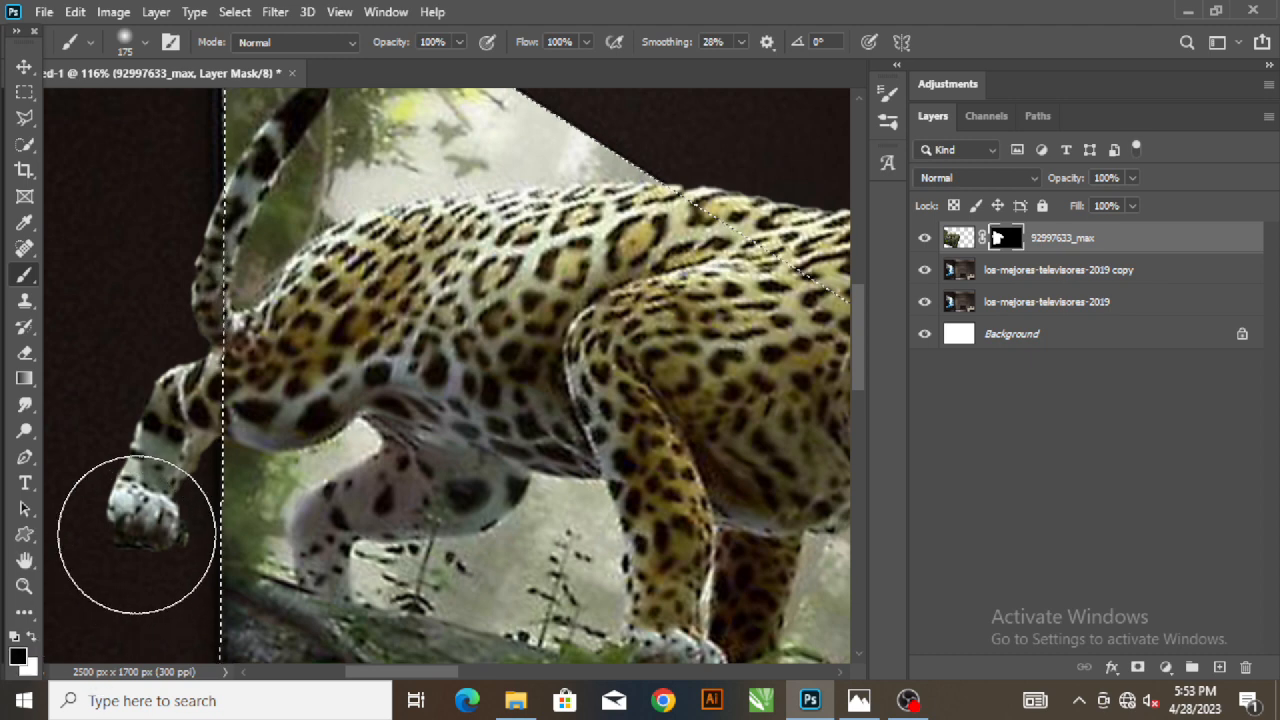
key(x)
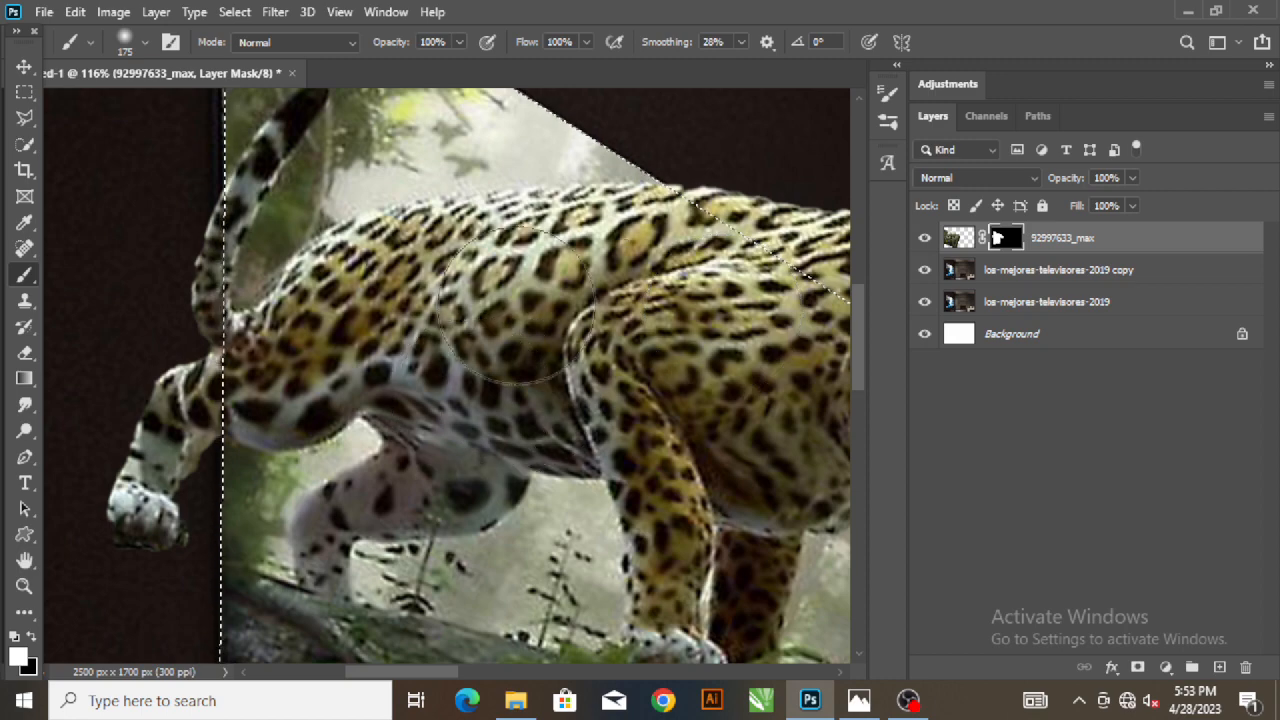
scroll(514, 300, down, 3)
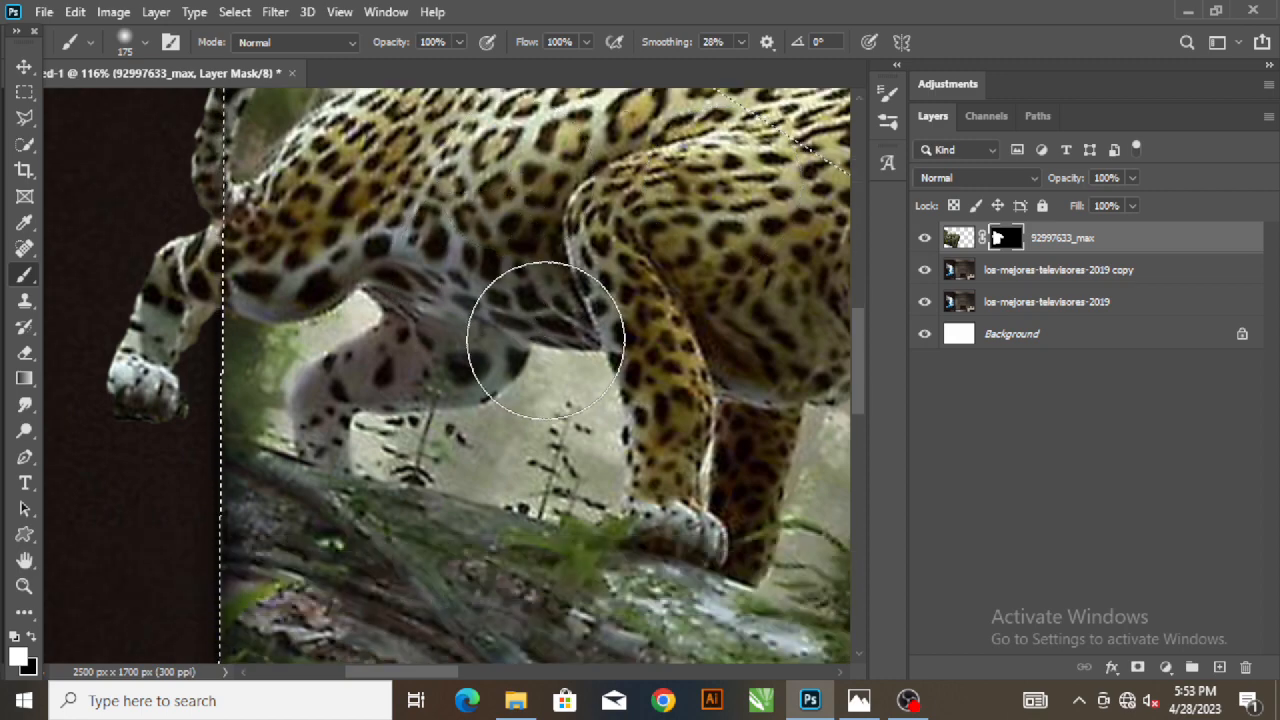
scroll(546, 340, down, 5)
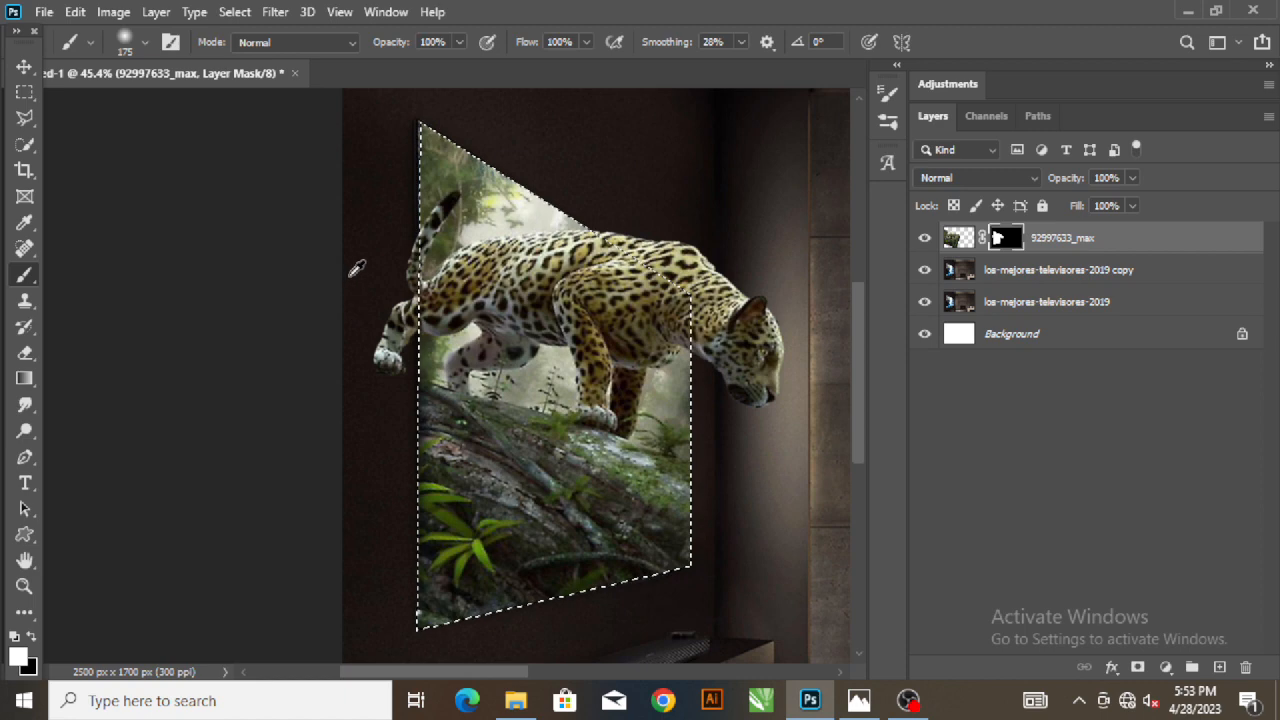
scroll(351, 271, up, 2)
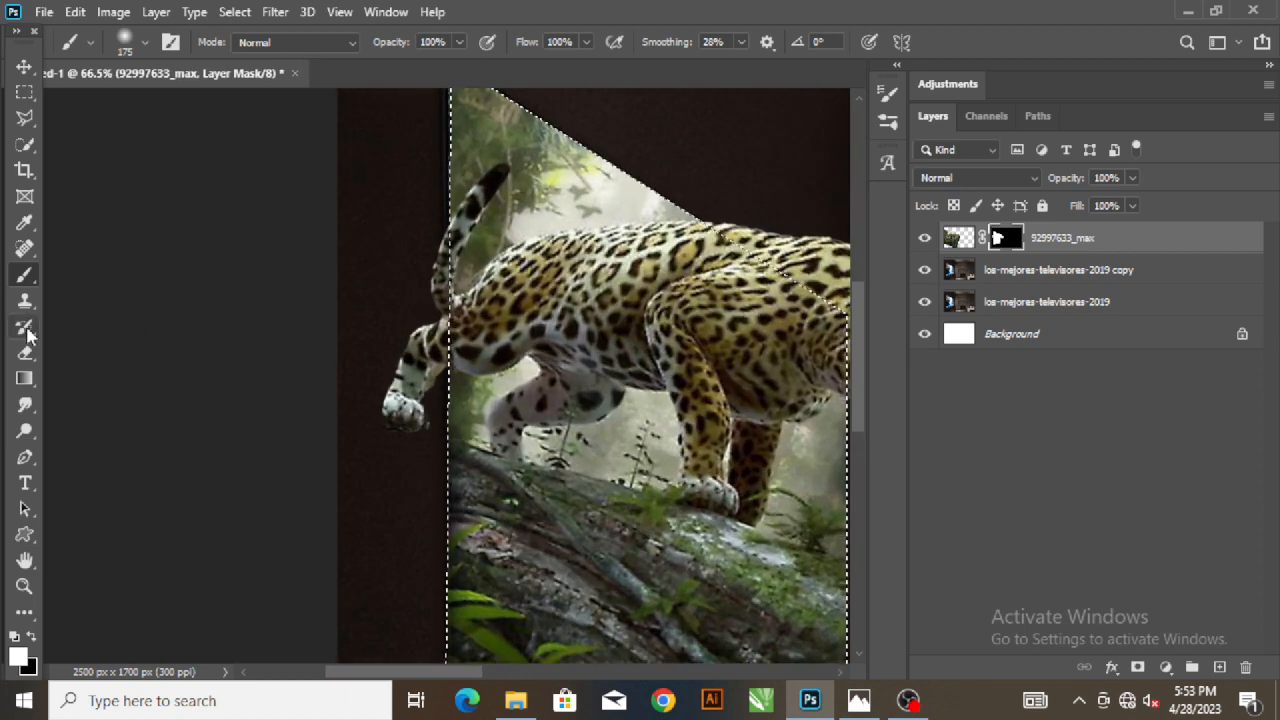
Step: Marquee-select the leopard's tail and hind paw protruding past the television's left edge on the 92997633_max layer's image, and delete them
click(25, 353)
scroll(395, 407, up, 4)
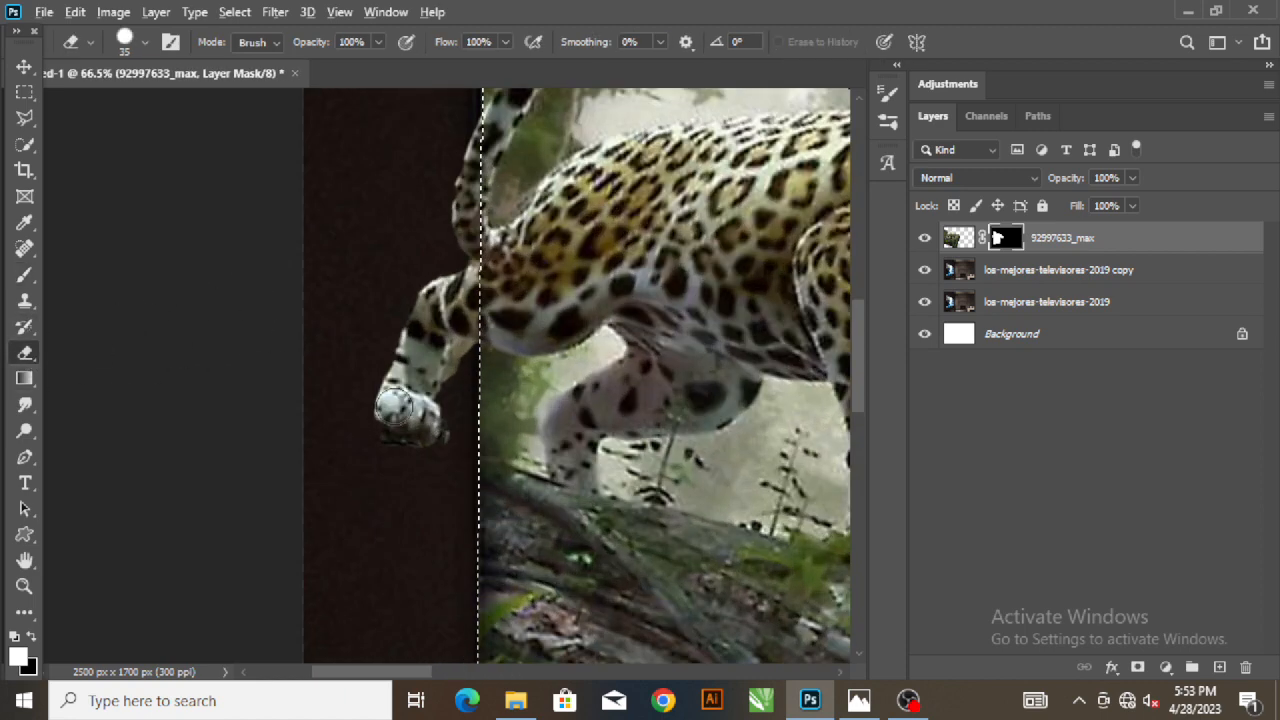
click(958, 237)
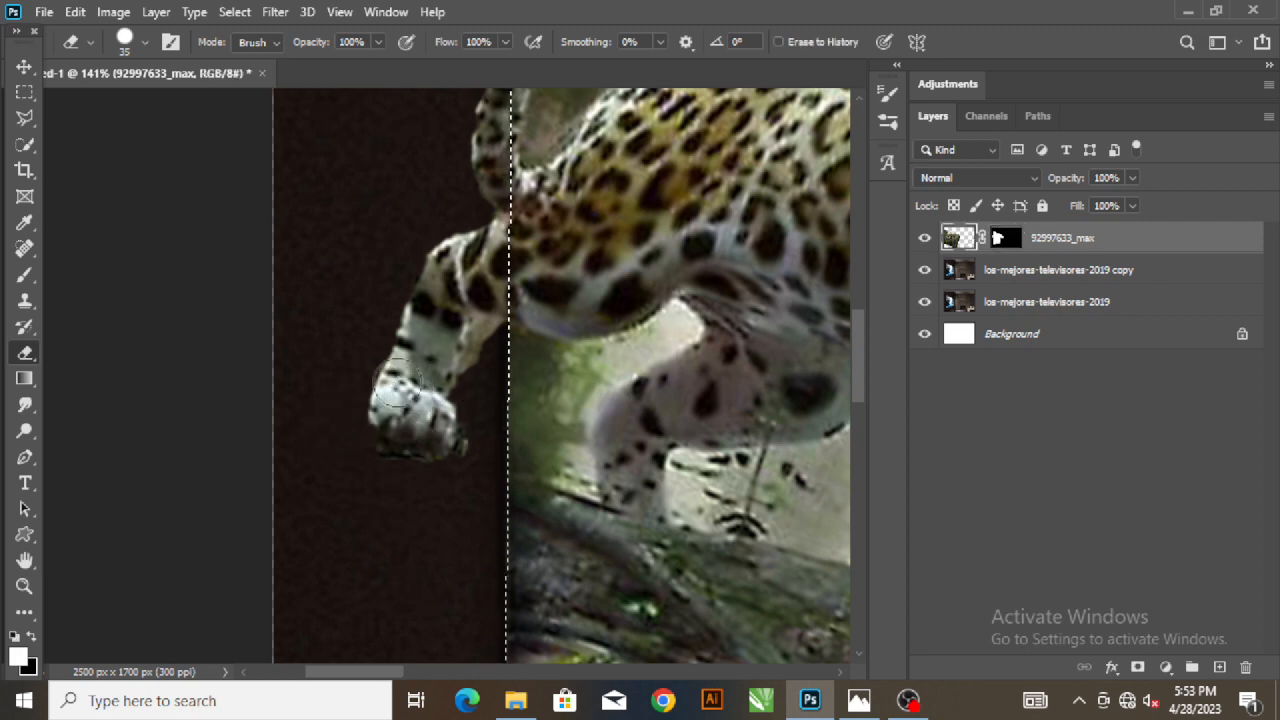
click(25, 67)
scroll(441, 370, down, 4)
scroll(441, 370, down, 3)
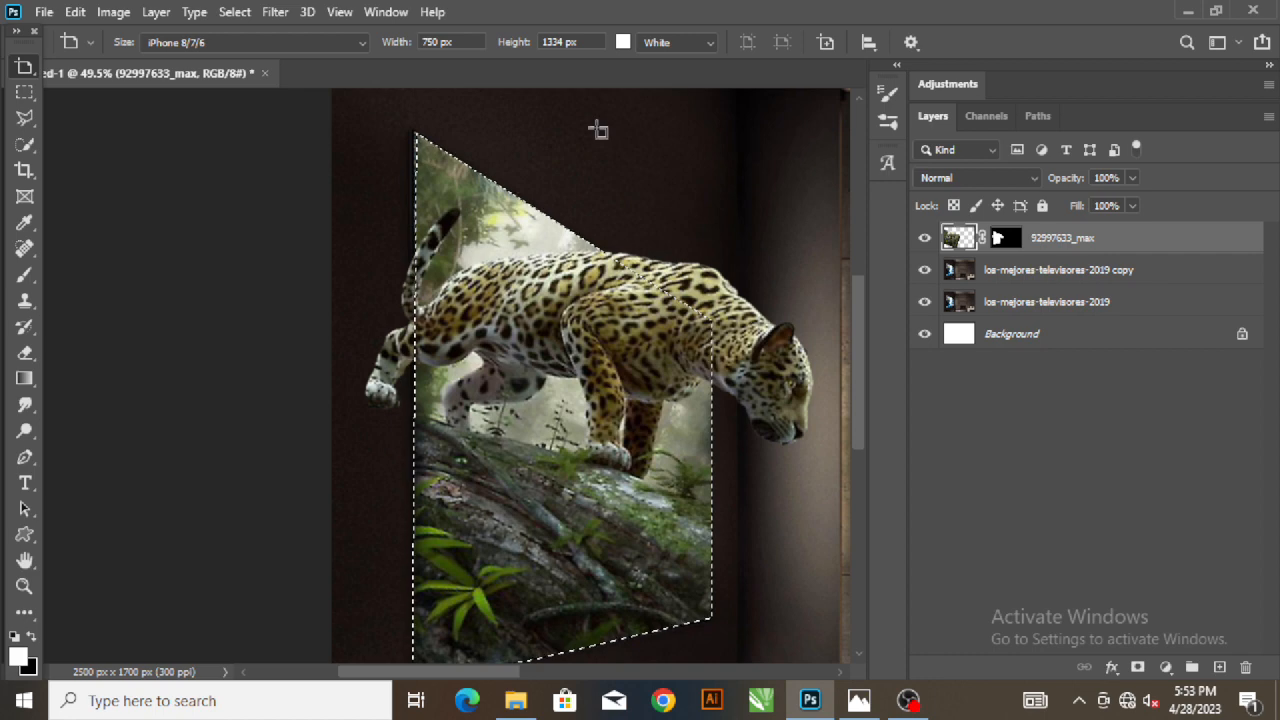
click(25, 92)
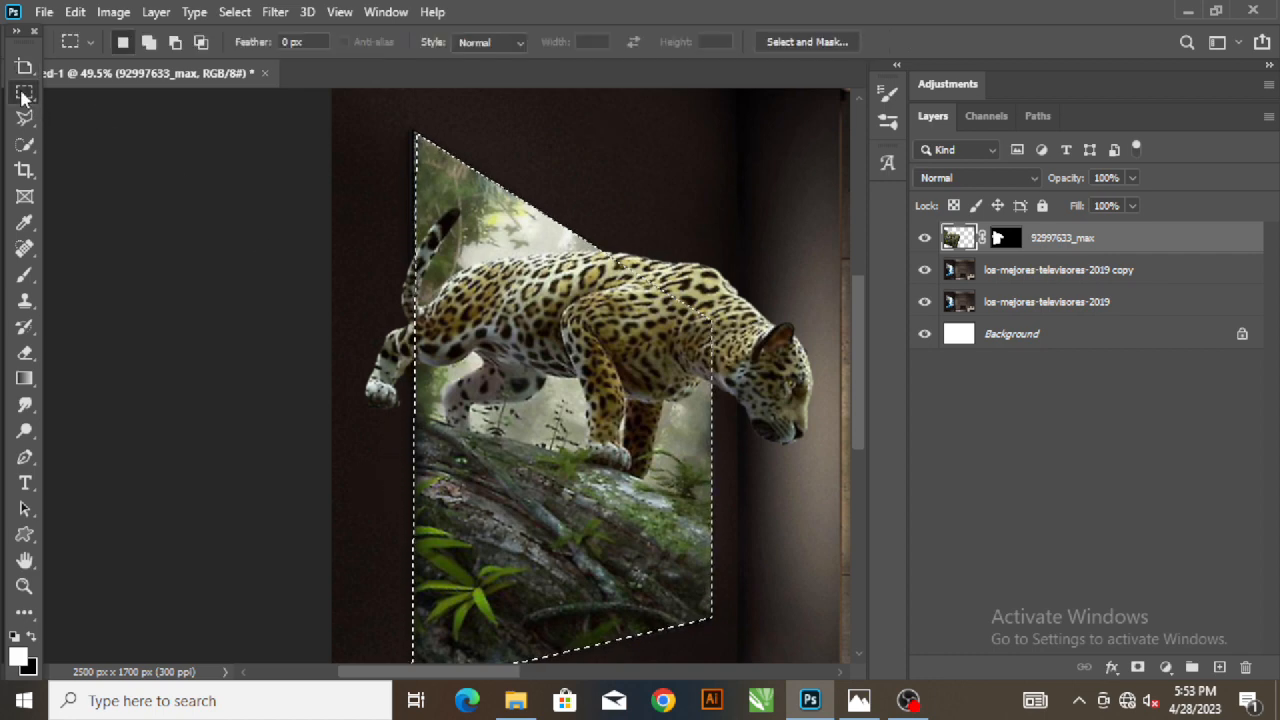
drag(358, 208, 411, 492)
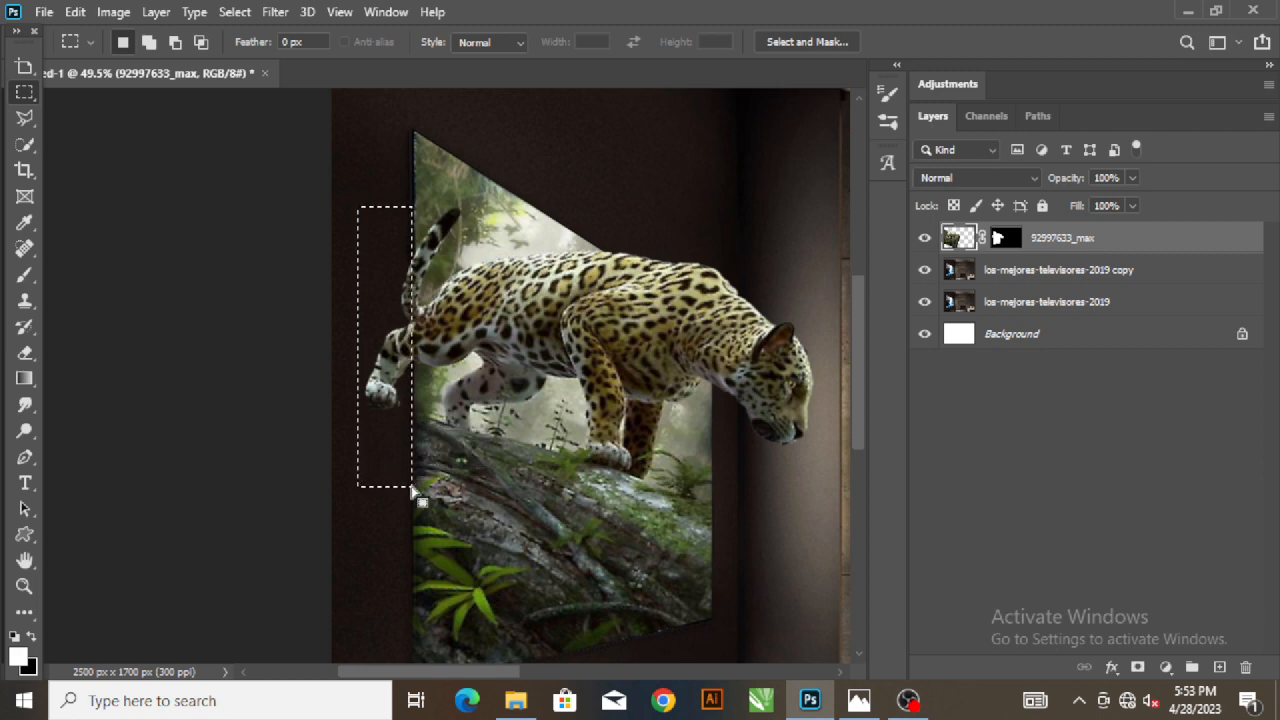
click(22, 73)
click(27, 96)
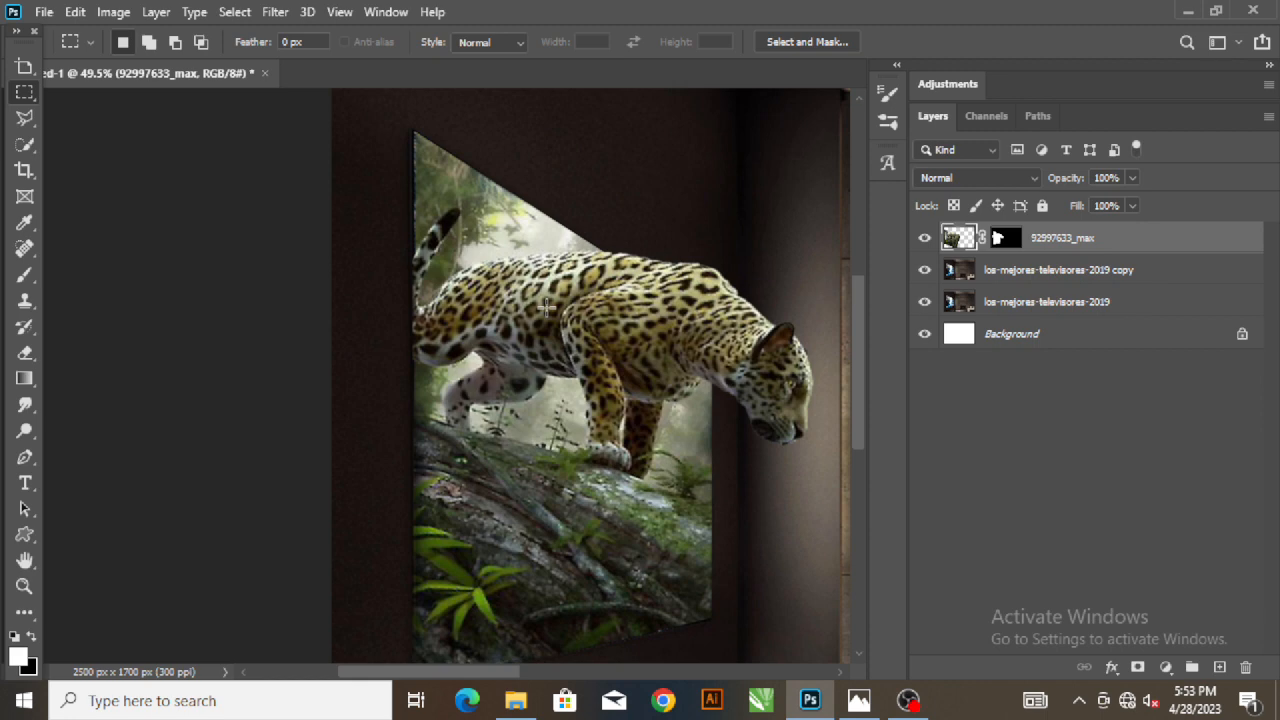
scroll(546, 307, down, 3)
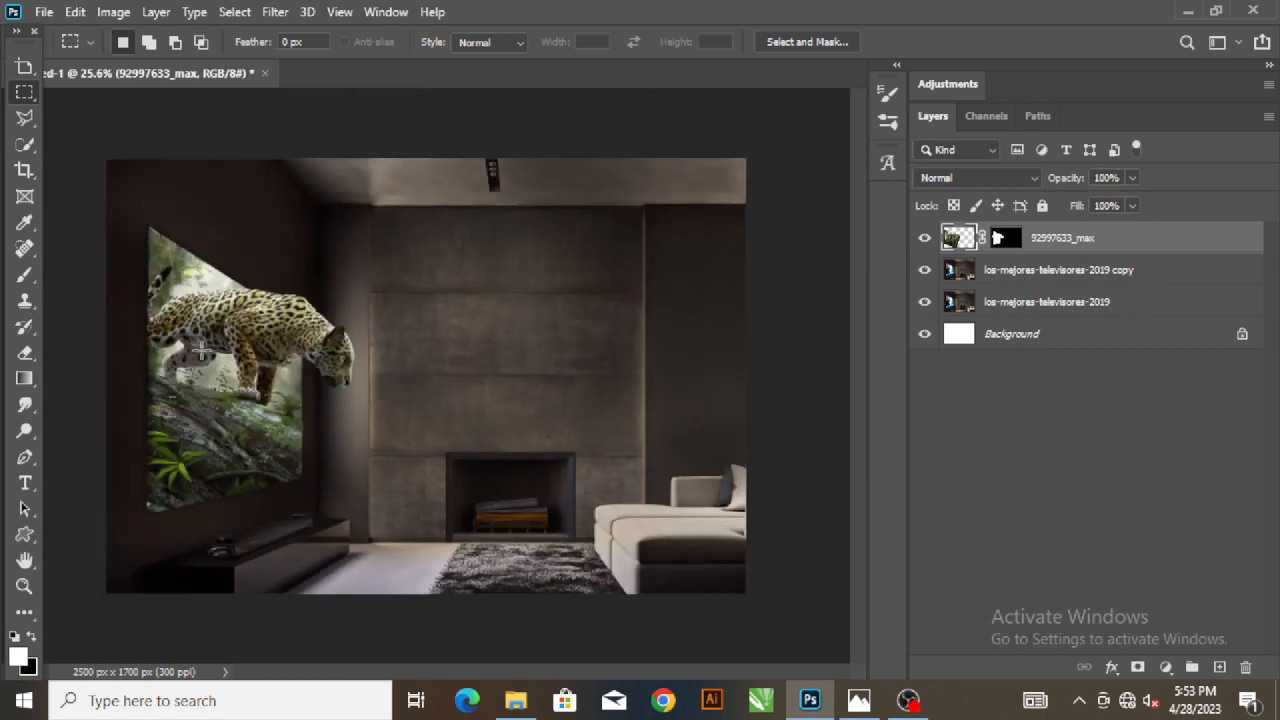
scroll(201, 352, down, 1)
scroll(148, 310, up, 1)
right_click(30, 96)
click(80, 94)
Step: Set the Brush size to 250 px and add a new empty layer above the 92997633_max layer
click(26, 276)
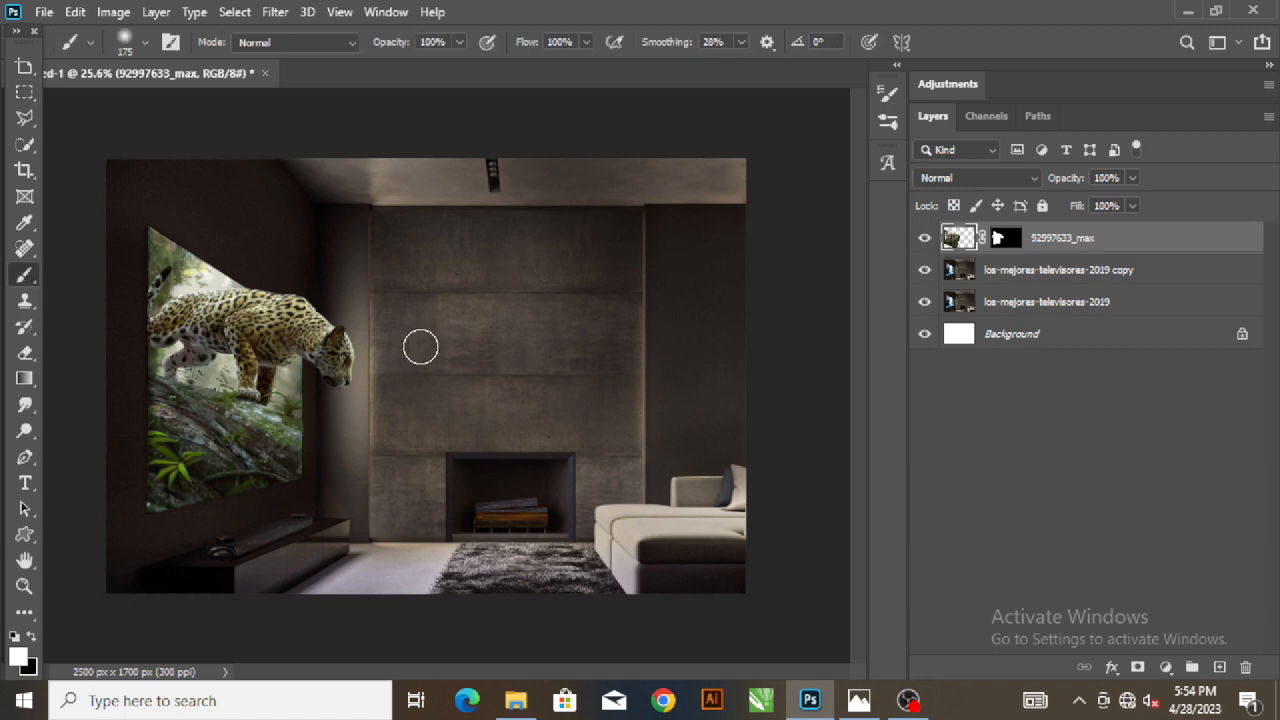
key(bracketright)
key(bracketright)
key(bracketright)
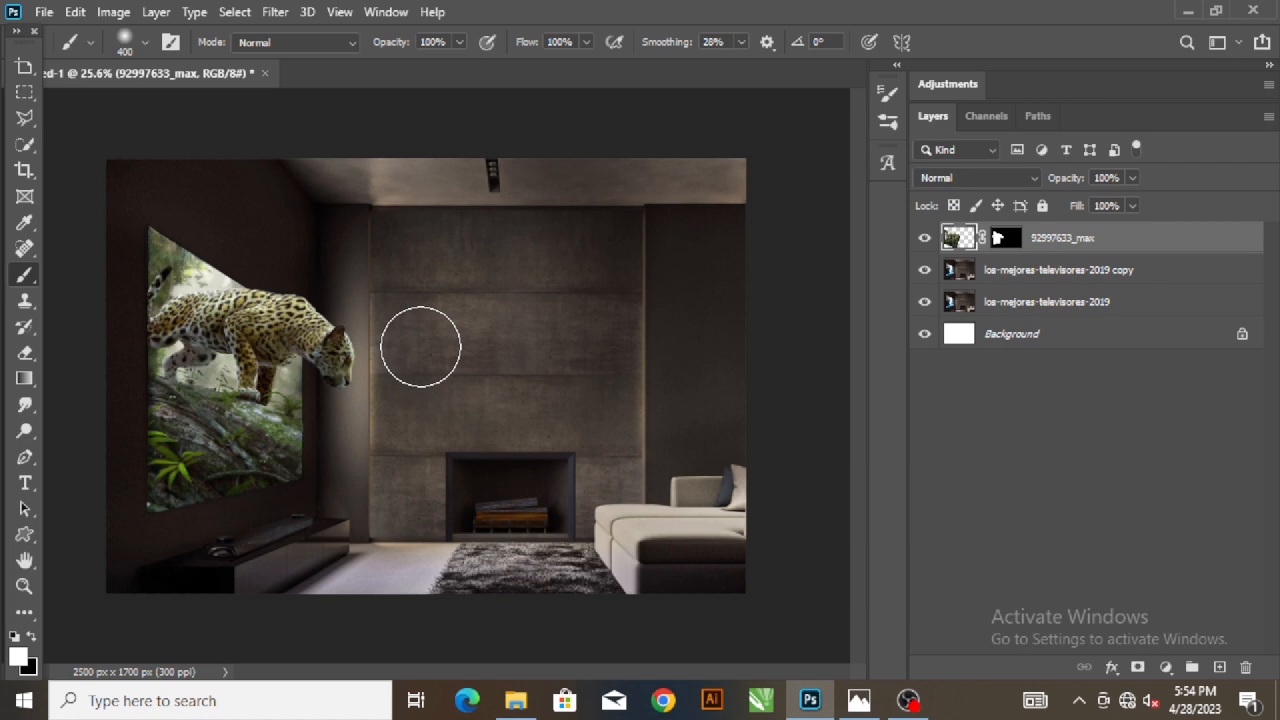
key(bracketleft)
key(bracketleft)
key(bracketleft)
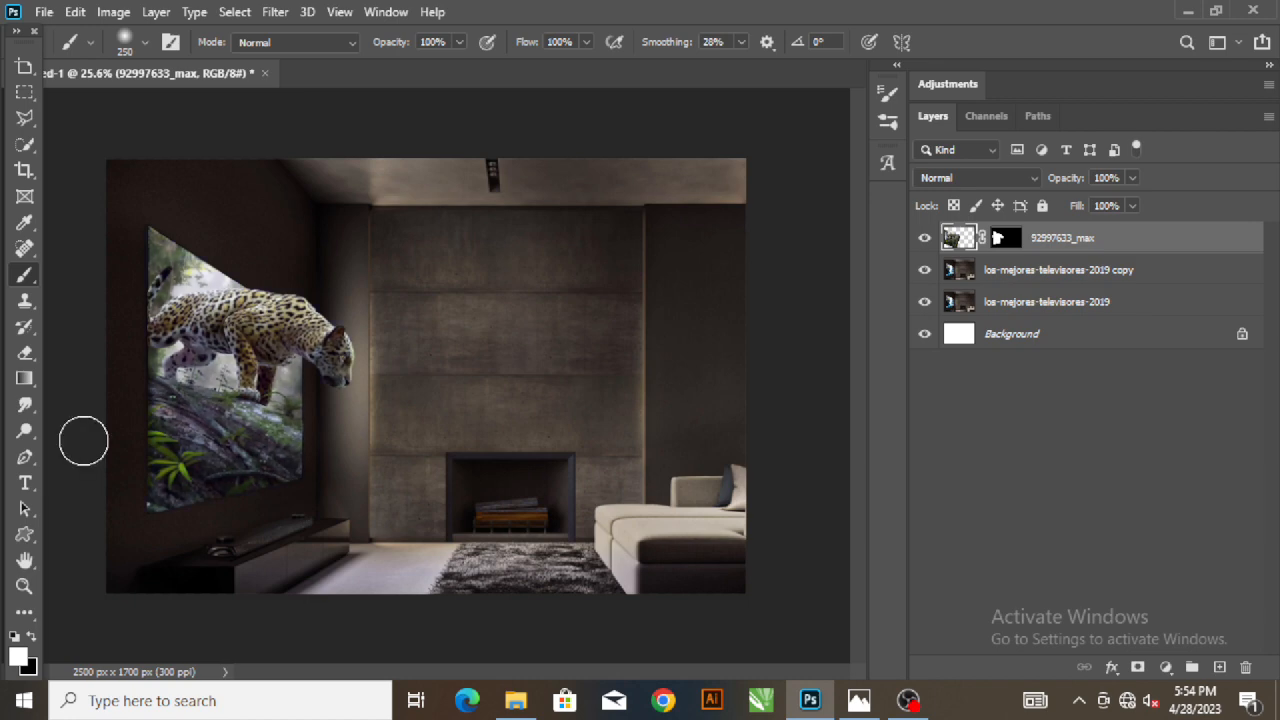
click(1215, 667)
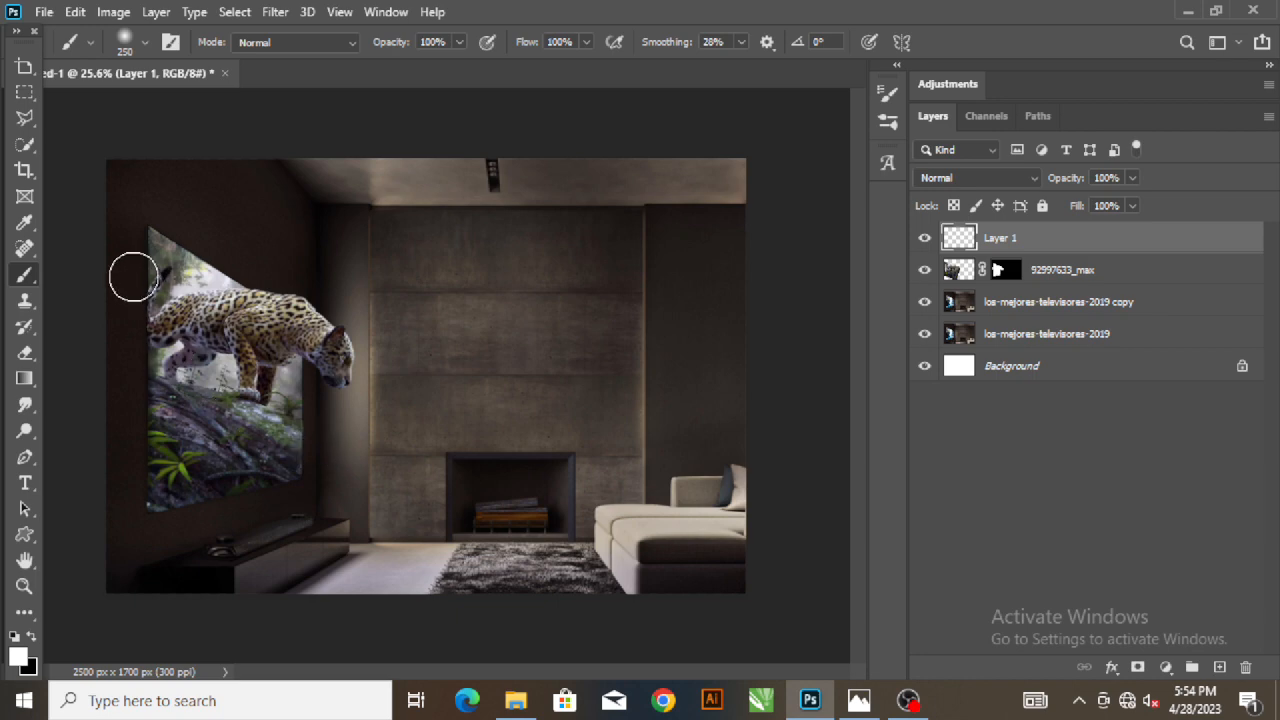
mouse_move(137, 187)
mouse_down()
mouse_move(126, 227)
mouse_move(134, 163)
mouse_up()
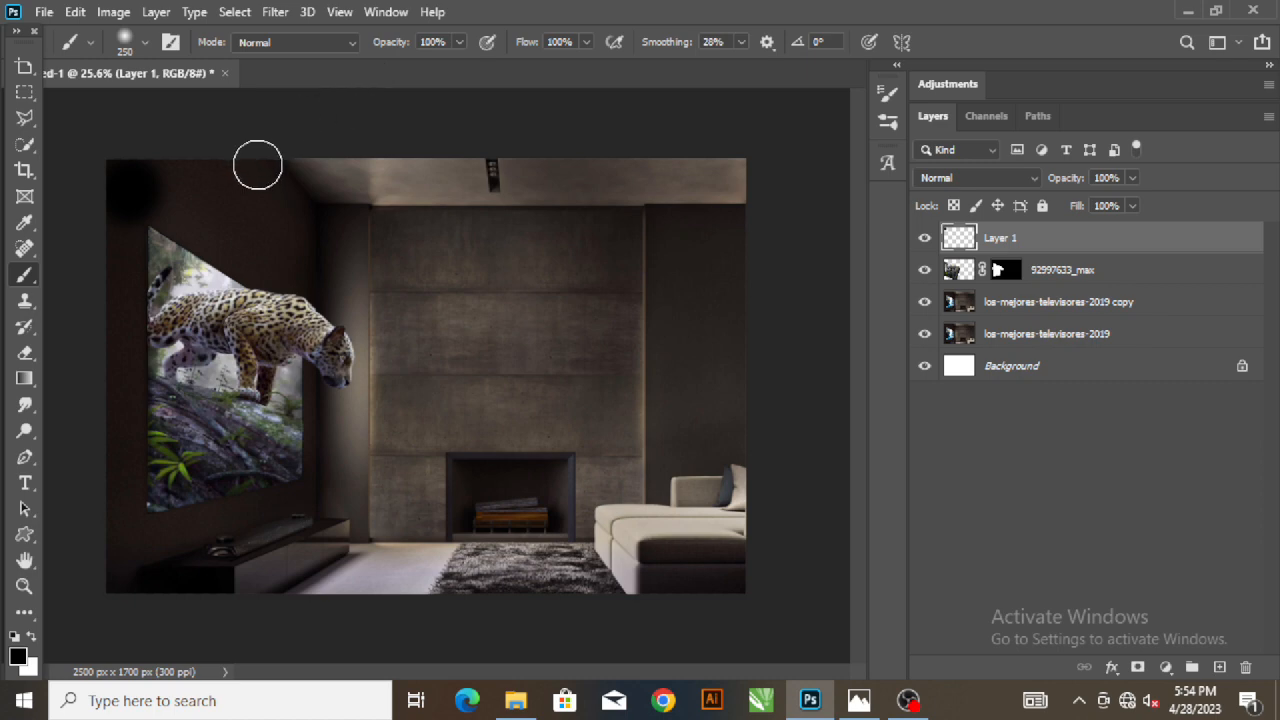
key(z)
key(ctrl+z)
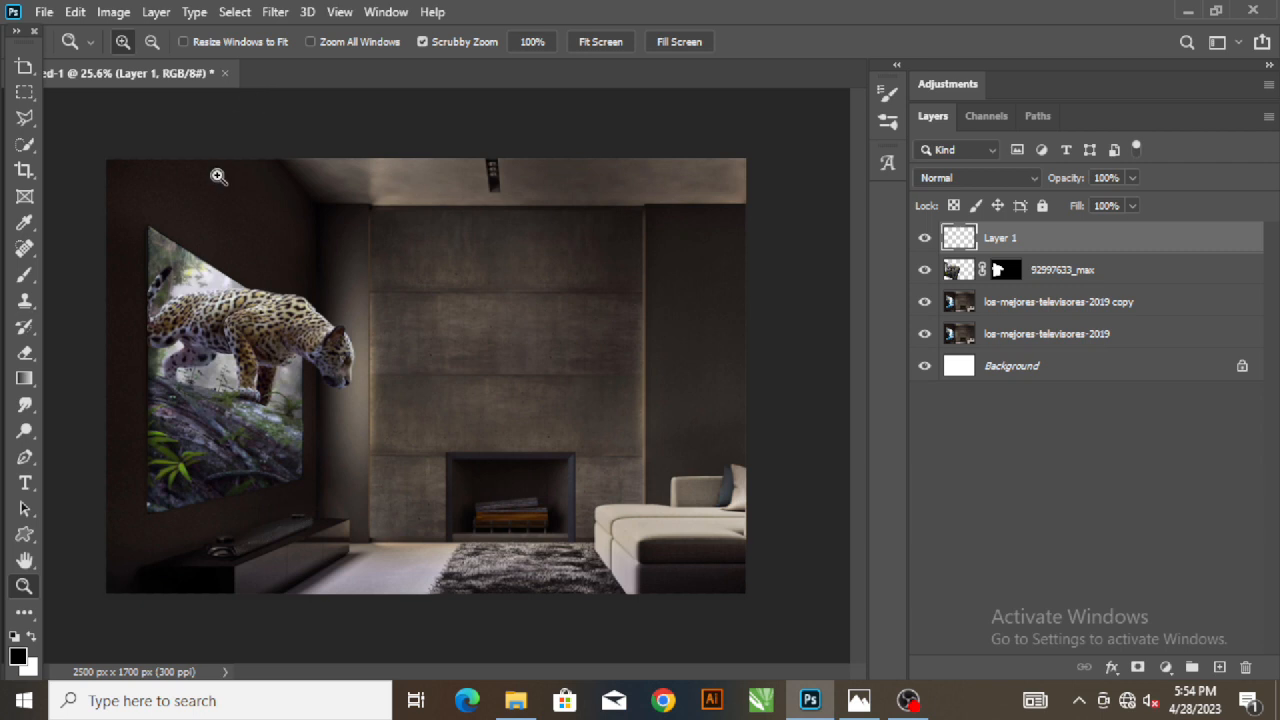
Step: Paint black over the wall around the television on the new layer, using the Brush at 71% opacity and 75% flow
click(27, 280)
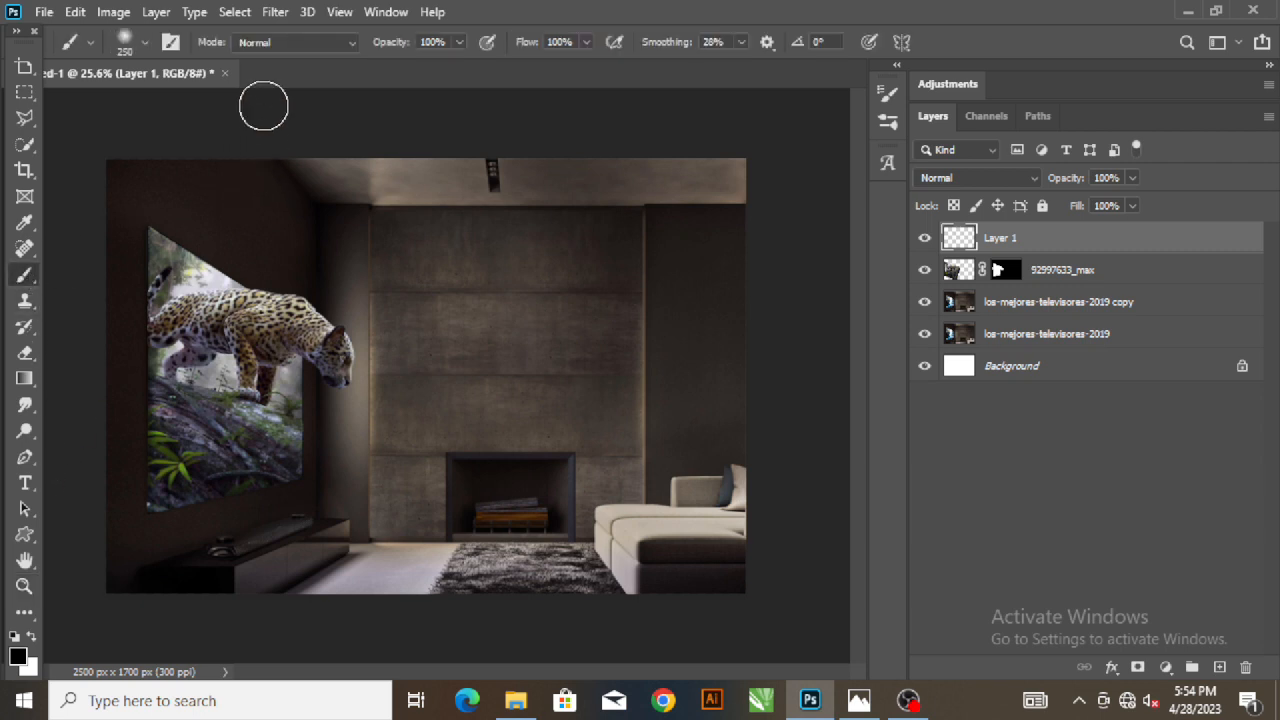
drag(386, 43, 368, 45)
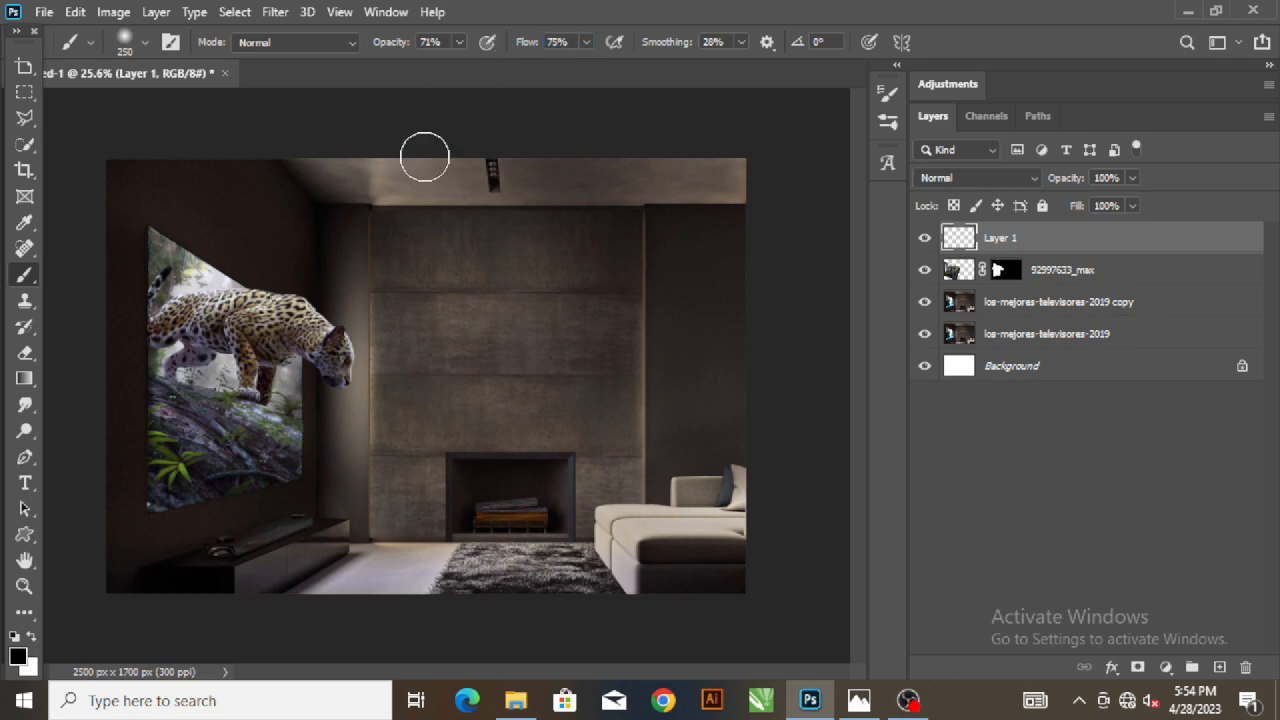
drag(117, 192, 181, 162)
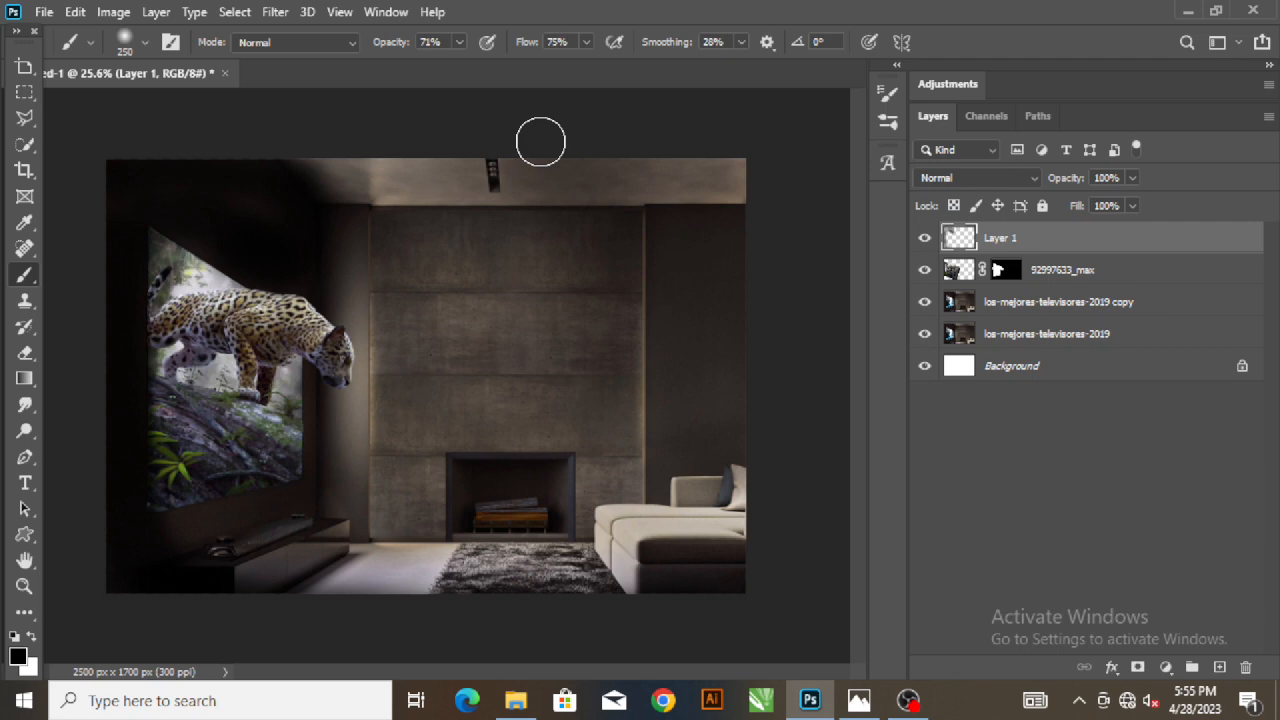
Step: Add another layer and paint white along the television's top, left and bottom edges with a 125 px Brush at 92% opacity and 100% flow
click(1219, 667)
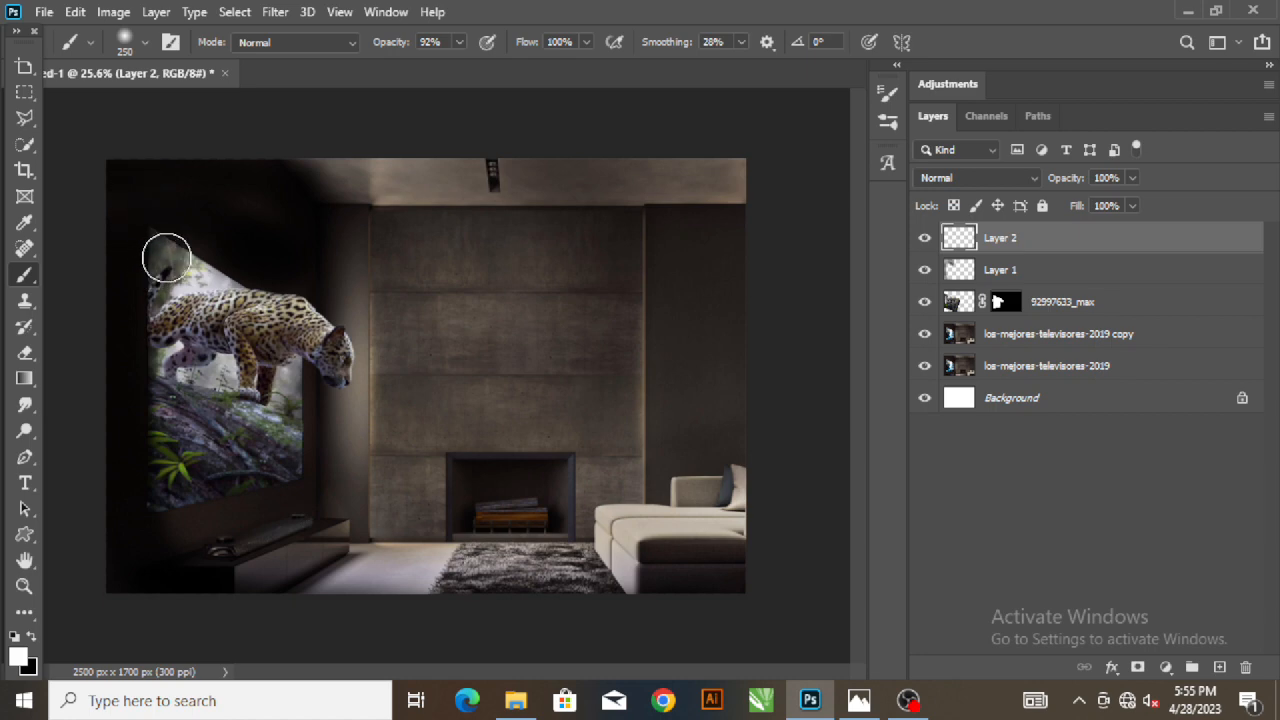
key(bracketleft)
key(bracketleft)
key(bracketleft)
scroll(154, 246, up, 5)
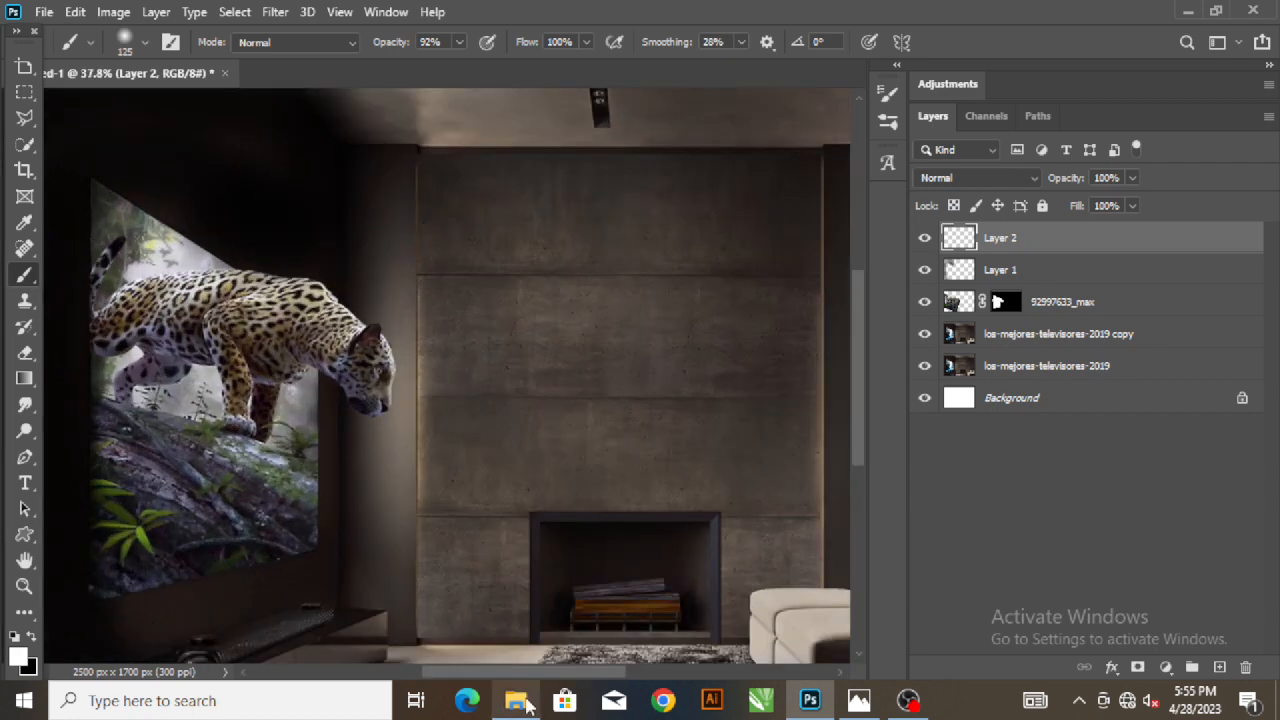
drag(515, 671, 488, 671)
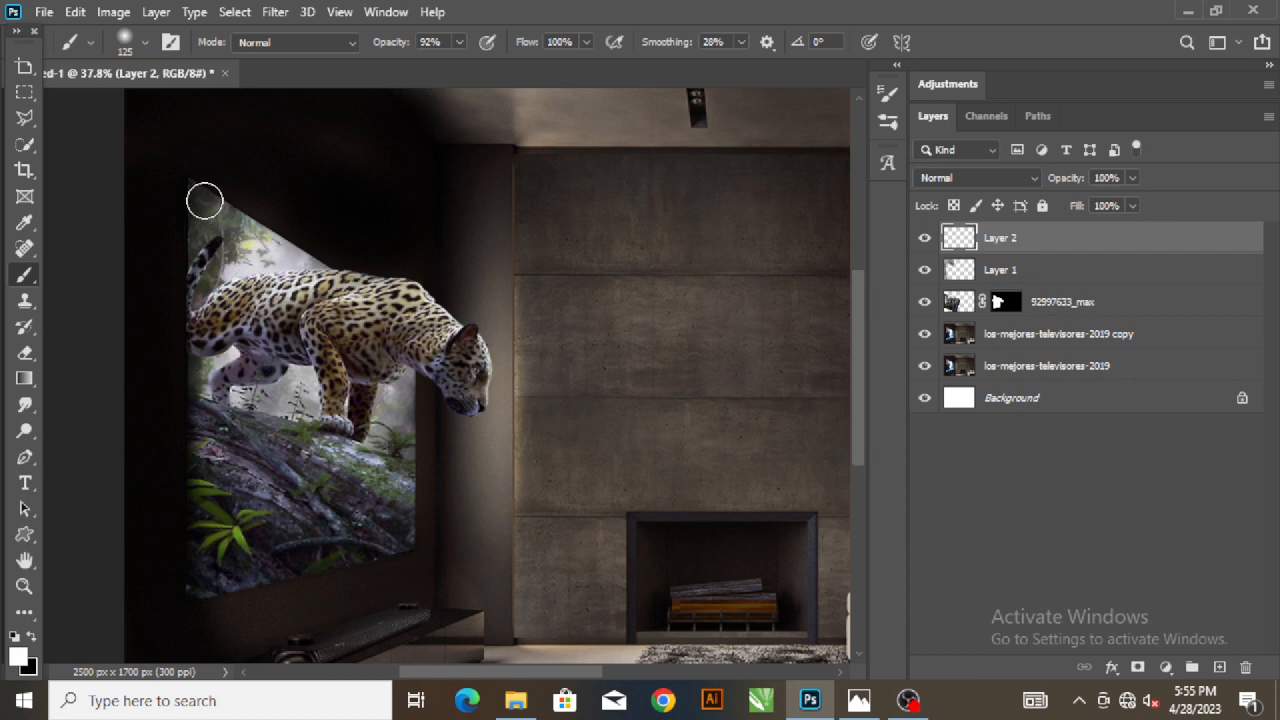
mouse_move(200, 196)
mouse_down()
mouse_move(189, 264)
mouse_move(207, 340)
mouse_move(198, 594)
mouse_move(217, 207)
mouse_move(200, 238)
mouse_move(189, 320)
mouse_move(194, 350)
mouse_move(197, 312)
mouse_move(208, 588)
mouse_move(228, 572)
mouse_move(218, 207)
mouse_move(372, 168)
mouse_move(193, 189)
mouse_move(357, 177)
mouse_up()
mouse_move(200, 588)
mouse_down()
mouse_move(330, 635)
mouse_move(242, 578)
mouse_move(320, 612)
mouse_move(250, 580)
mouse_move(279, 605)
mouse_up()
scroll(293, 418, down, 5)
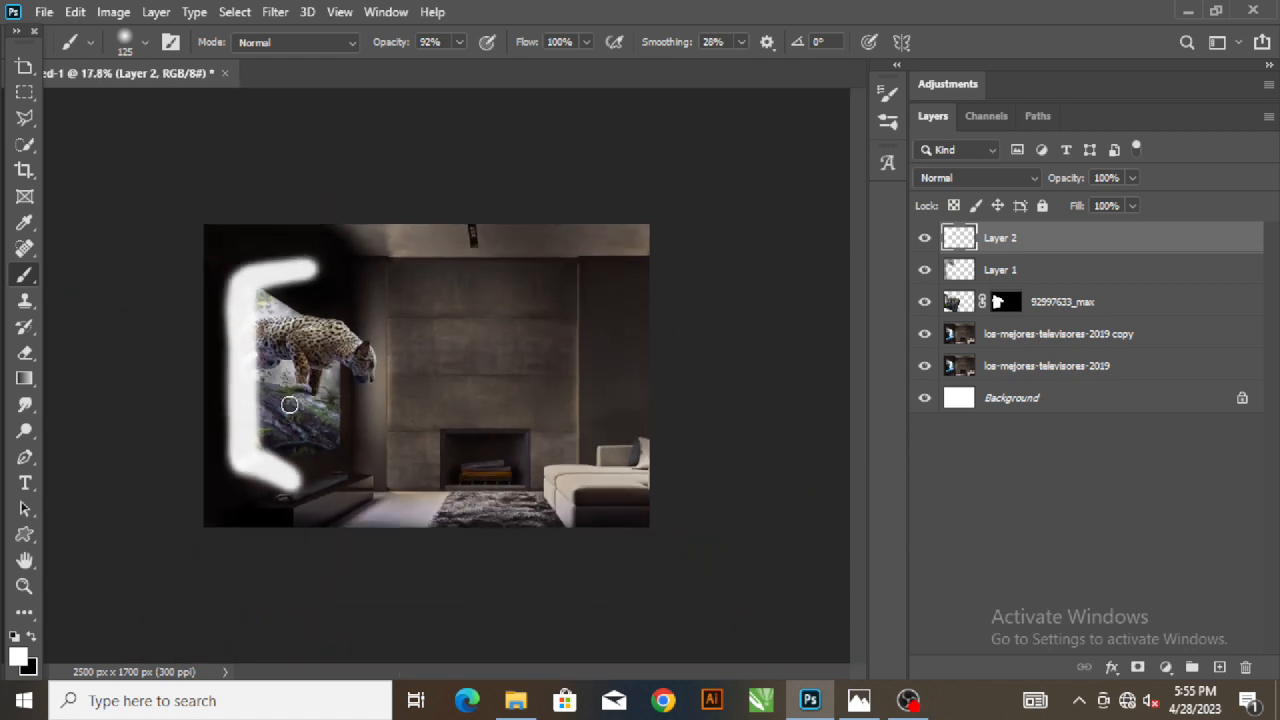
Step: Apply a Gaussian Blur with a 150.3 pixel radius to the white strokes around the television
click(275, 13)
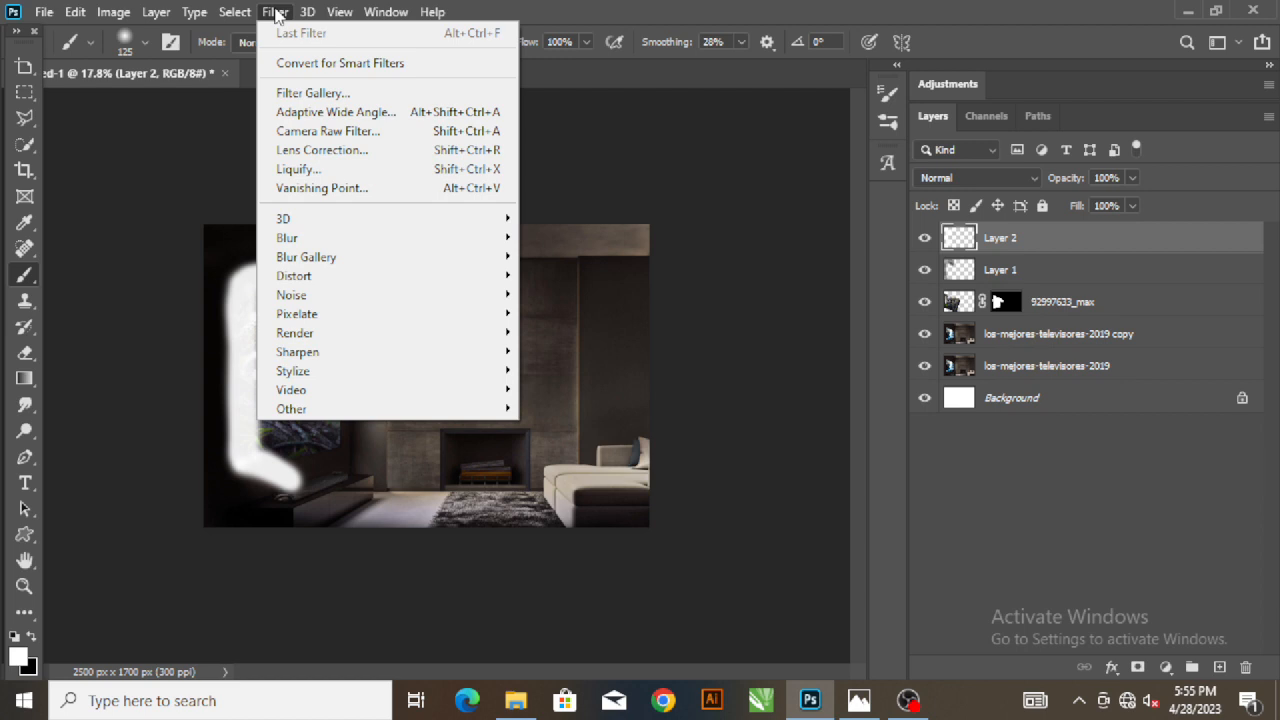
mouse_move(365, 245)
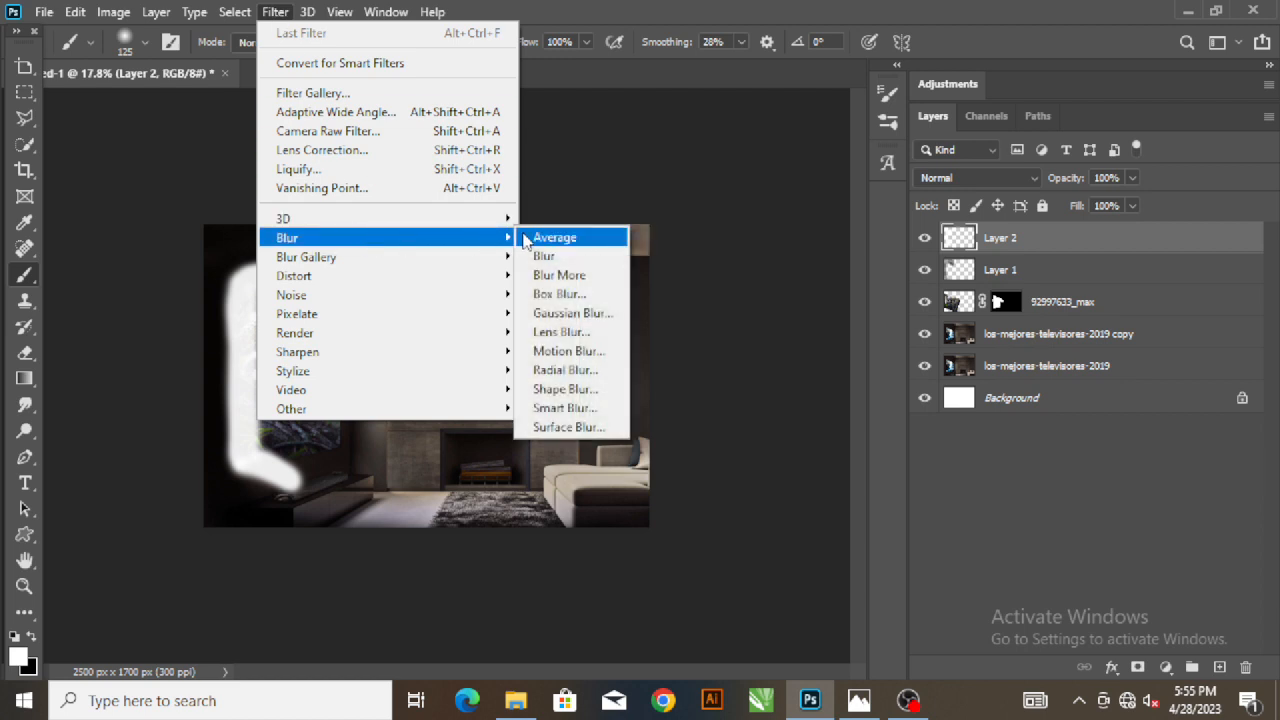
click(560, 313)
drag(733, 97, 819, 110)
drag(764, 418, 860, 424)
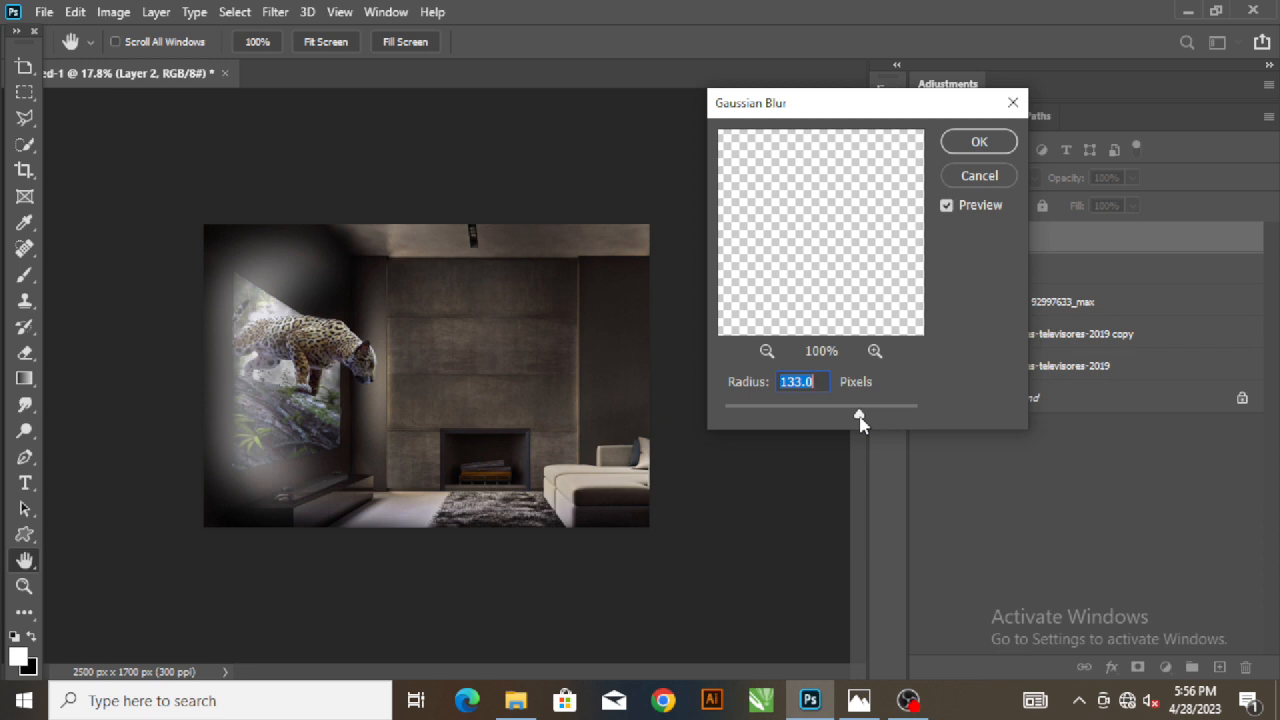
drag(860, 424, 866, 423)
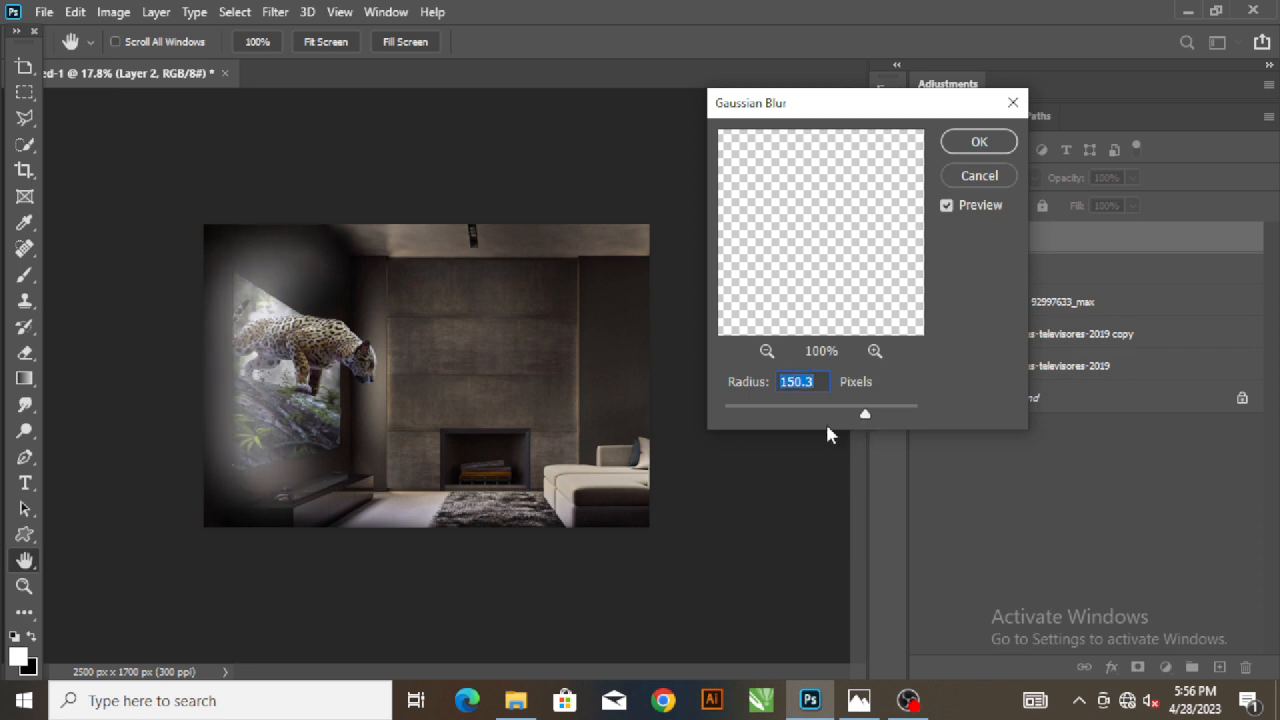
click(970, 148)
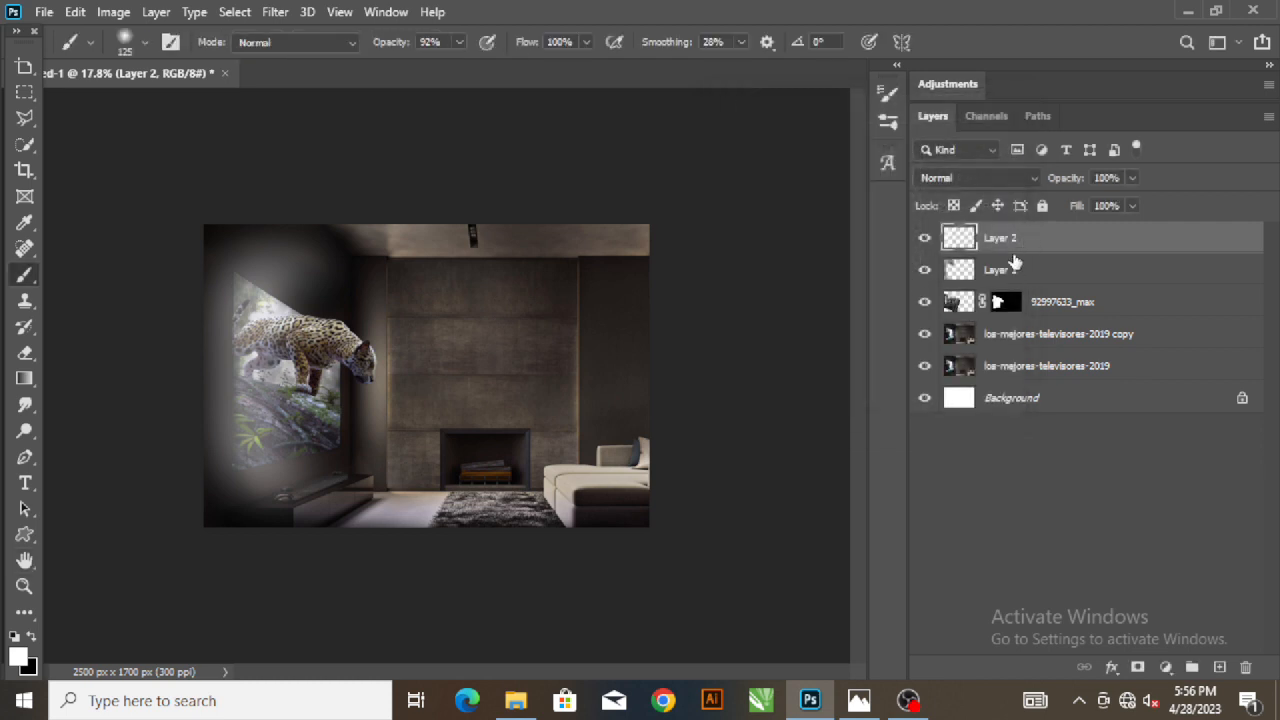
Step: Add a layer mask to the blurred glow layer and paint a short black stroke on it at the glow's outer left edge
click(1137, 666)
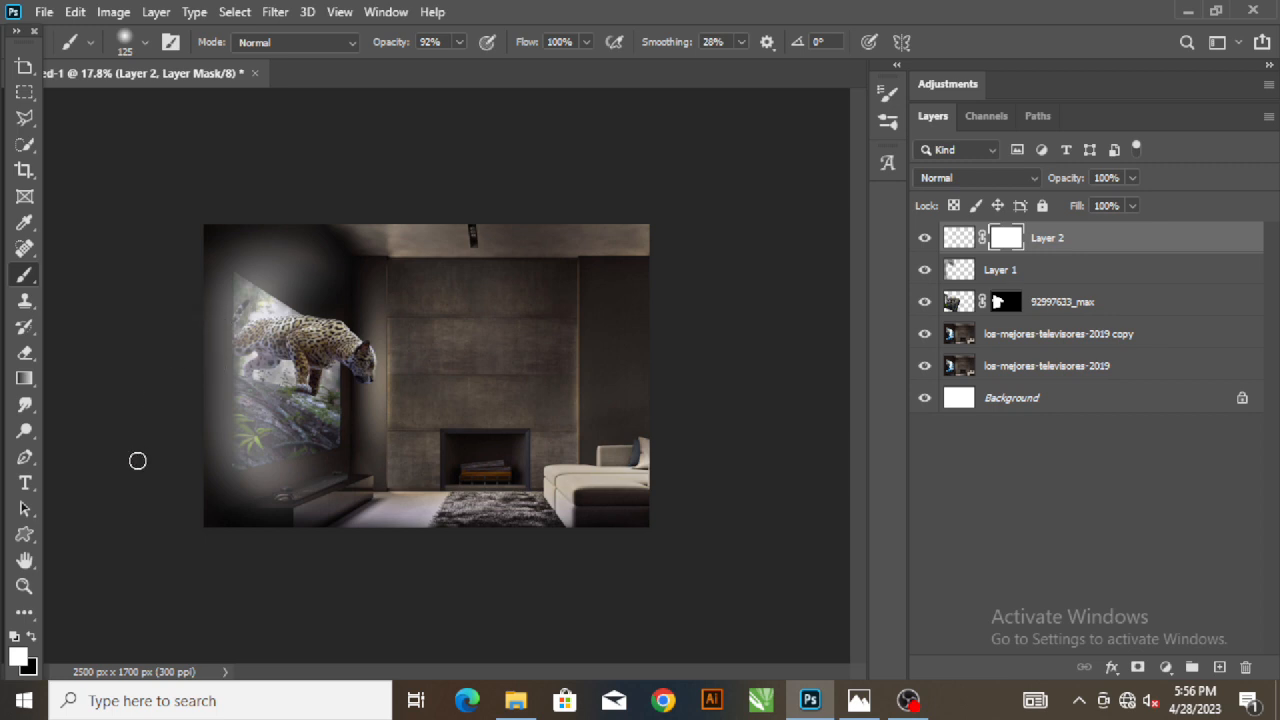
key(x)
drag(210, 282, 207, 292)
scroll(210, 342, up, 5)
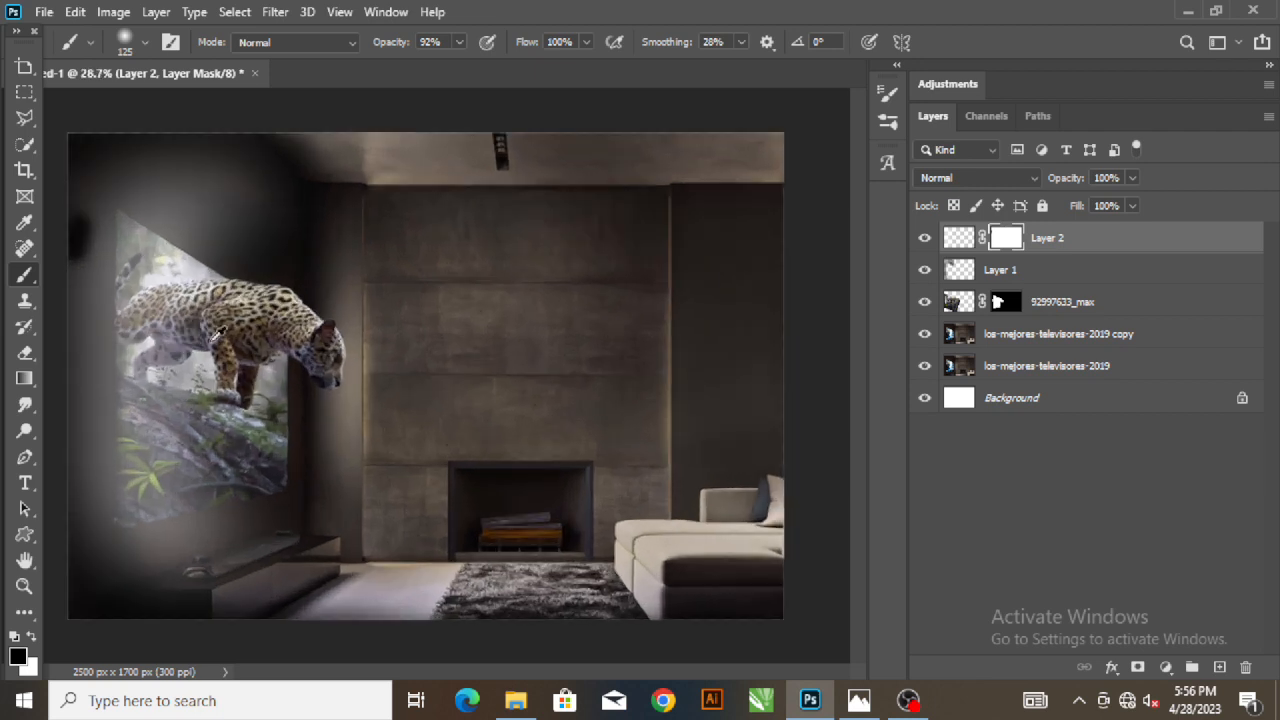
scroll(215, 330, down, 6)
scroll(215, 328, up, 2)
scroll(128, 240, up, 4)
scroll(409, 517, down, 3)
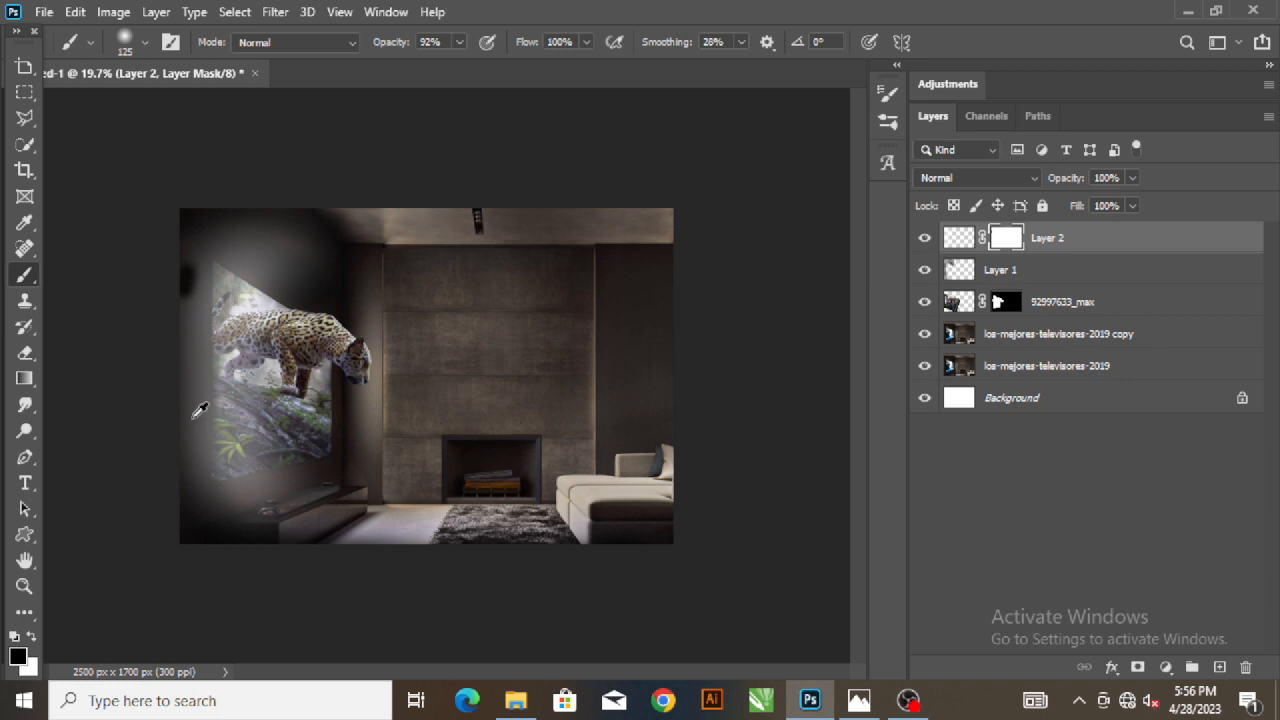
scroll(100, 380, up, 2)
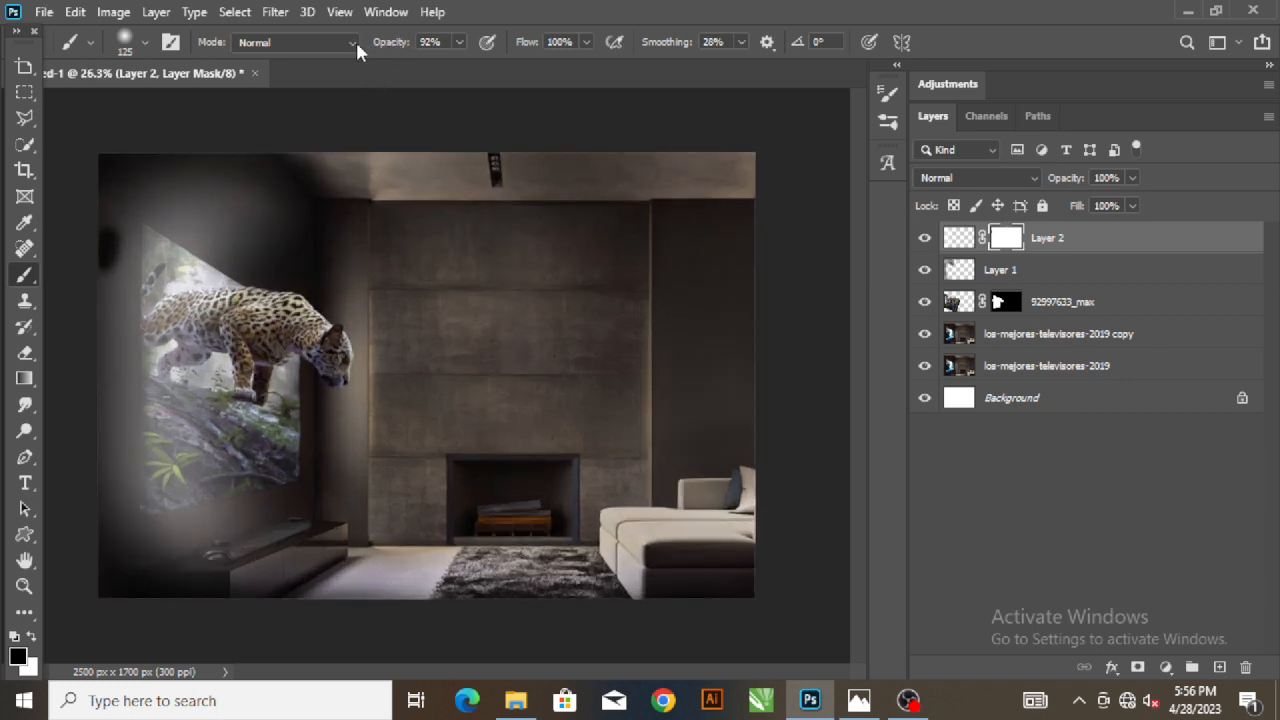
Step: Paint black on the glow layer's mask with a 250 px Brush at 50% opacity and 36% flow, fading the glow's outer edge
drag(398, 45, 356, 43)
drag(540, 47, 483, 47)
key(bracketright)
key(bracketright)
key(bracketright)
key(bracketright)
mouse_move(102, 211)
mouse_down()
mouse_move(129, 378)
mouse_move(117, 257)
mouse_move(110, 358)
mouse_move(133, 354)
mouse_move(133, 295)
mouse_move(121, 236)
mouse_move(113, 542)
mouse_move(108, 177)
mouse_move(115, 446)
mouse_move(121, 227)
mouse_move(114, 544)
mouse_move(118, 431)
mouse_move(122, 553)
mouse_move(105, 499)
mouse_move(179, 578)
mouse_move(202, 579)
mouse_move(108, 519)
mouse_move(252, 596)
mouse_move(103, 516)
mouse_move(241, 588)
mouse_move(132, 554)
mouse_move(101, 457)
mouse_move(91, 241)
mouse_move(244, 156)
mouse_move(112, 196)
mouse_move(280, 156)
mouse_move(111, 195)
mouse_move(237, 160)
mouse_move(129, 151)
mouse_move(107, 259)
mouse_up()
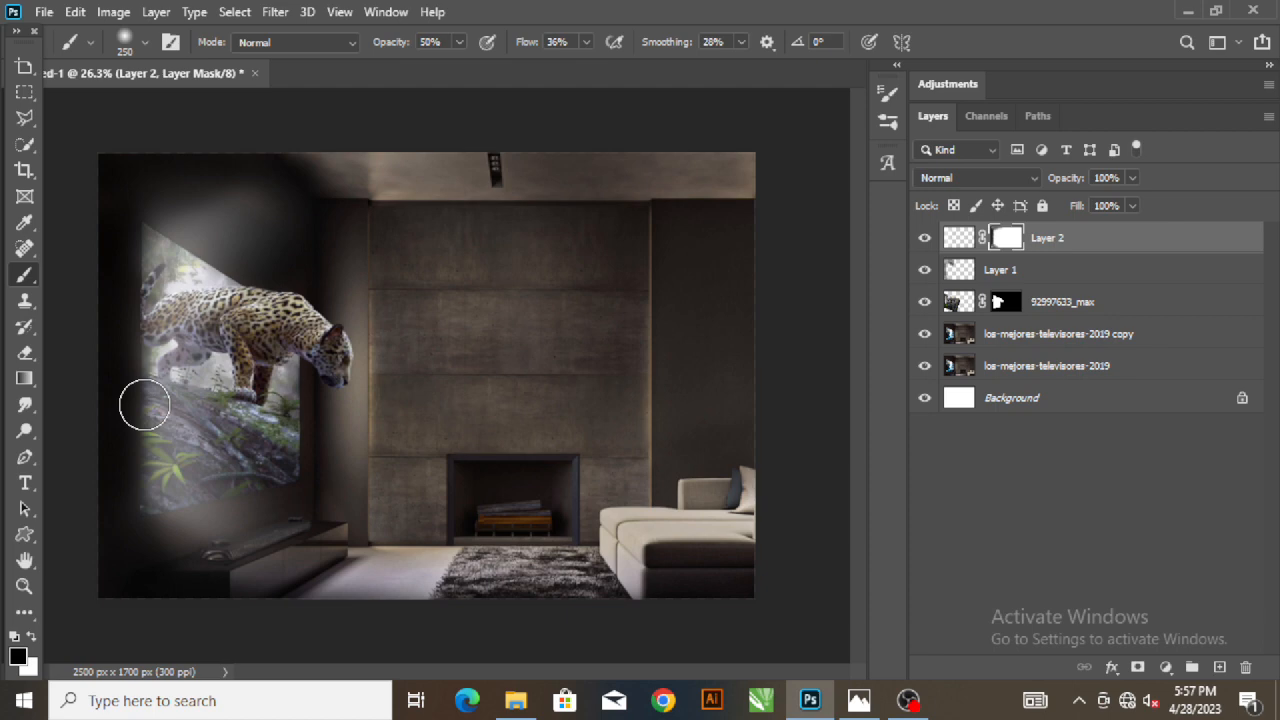
alt+scroll(145, 378, down, 2)
alt+scroll(186, 366, down, 1)
alt+scroll(226, 316, up, 4)
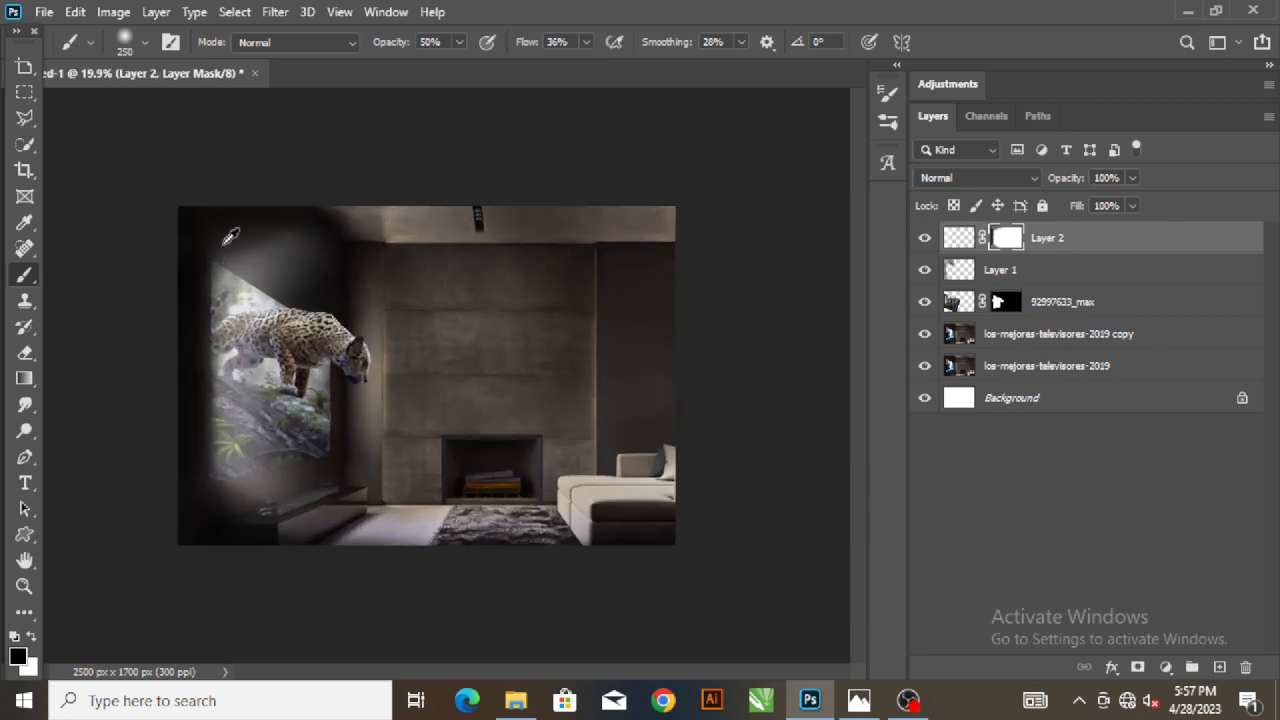
Step: Select both los-mejores-televisores-2019 room layers and add a Levels adjustment layer above them
click(1023, 368)
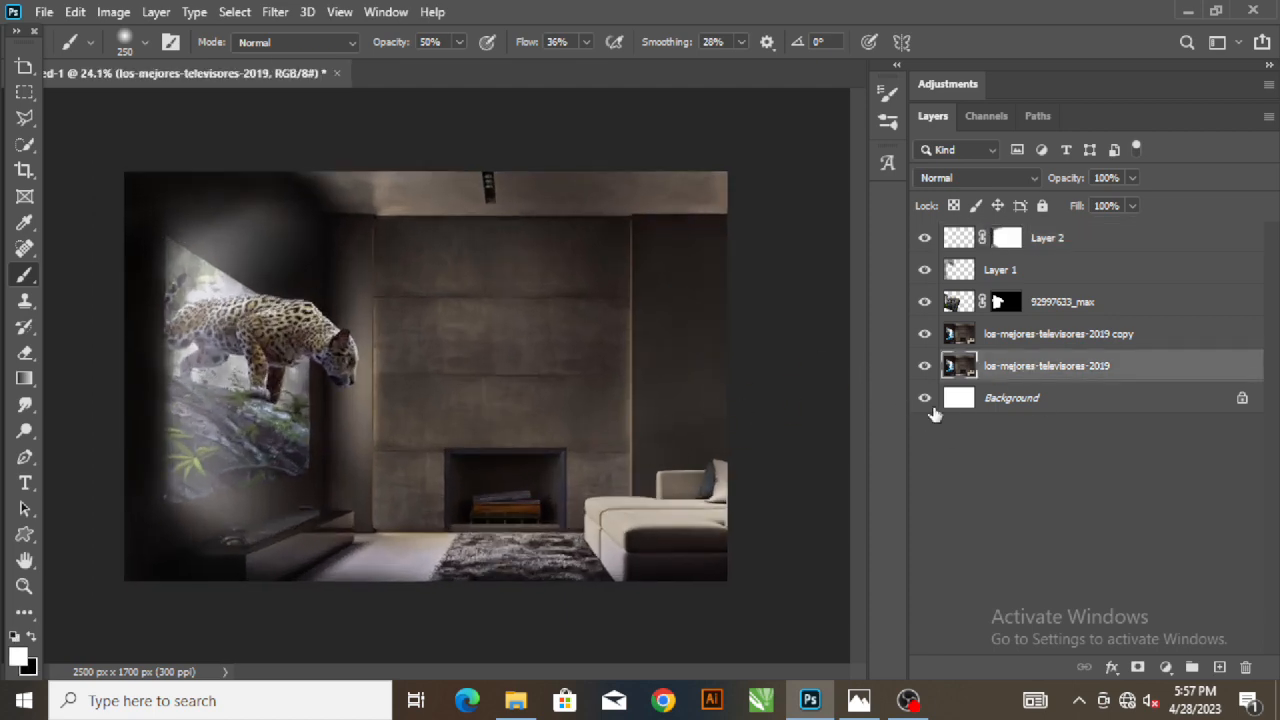
shift+click(1012, 336)
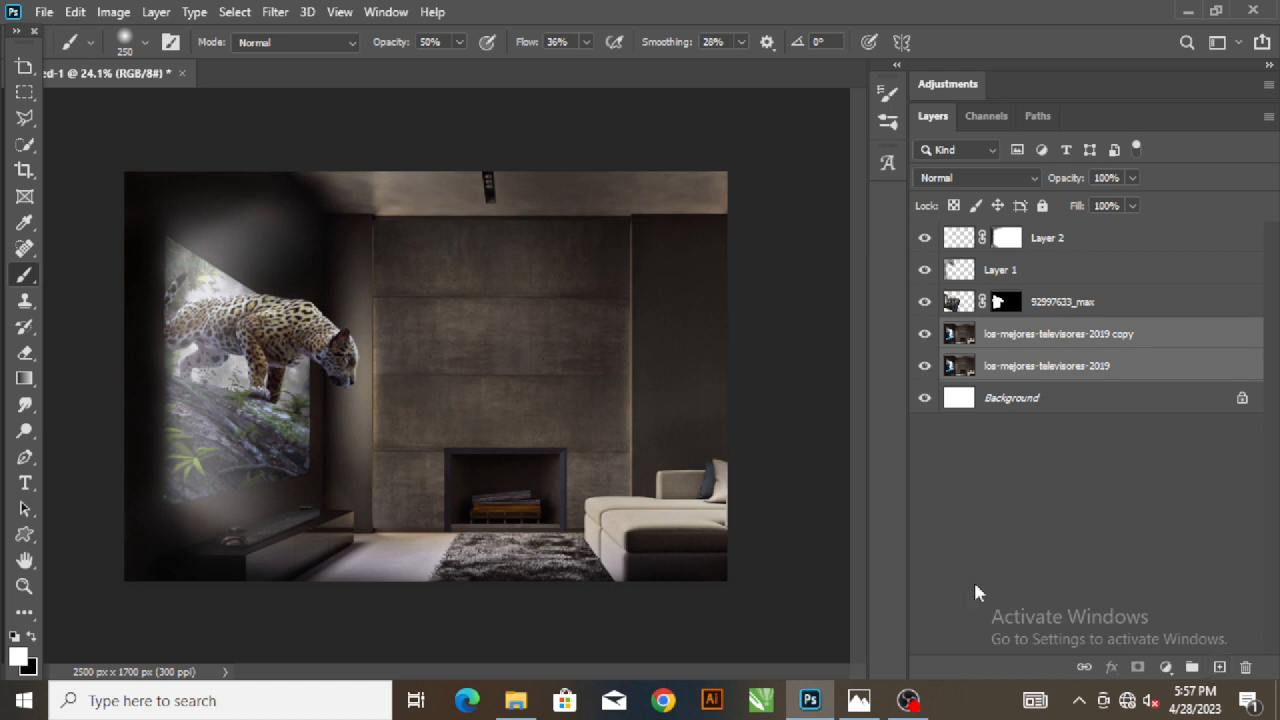
click(1166, 667)
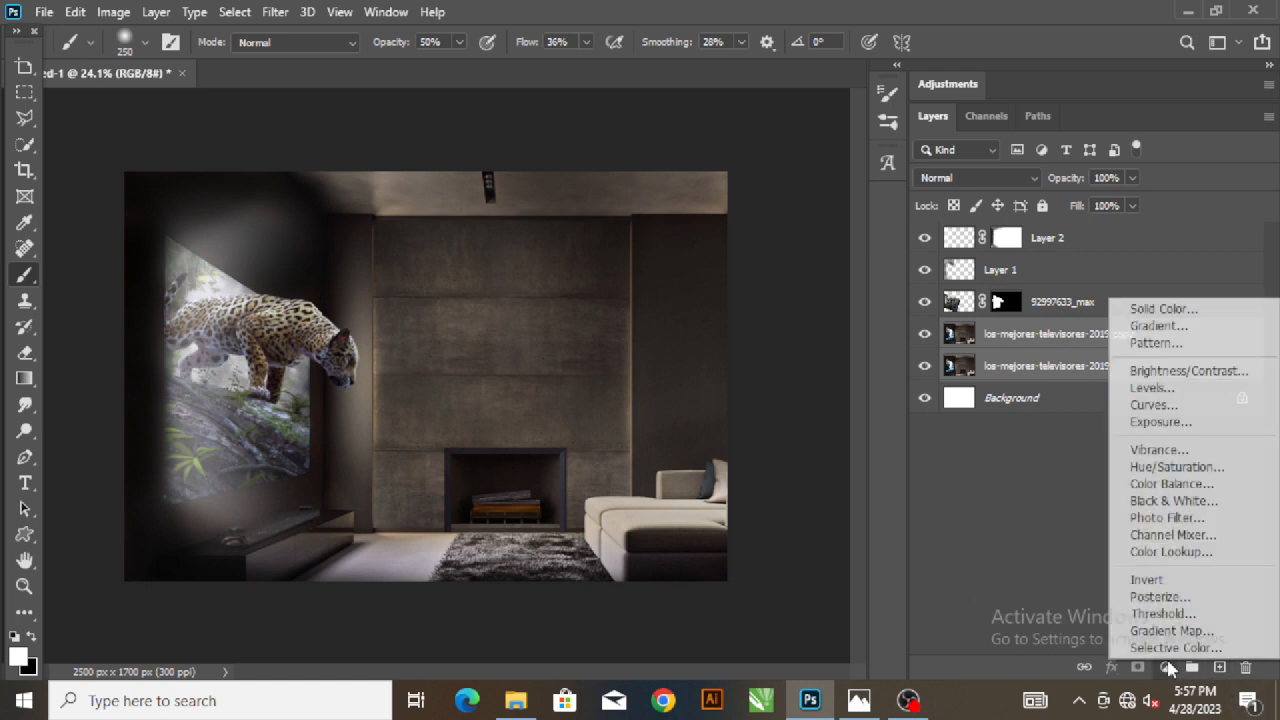
click(1150, 388)
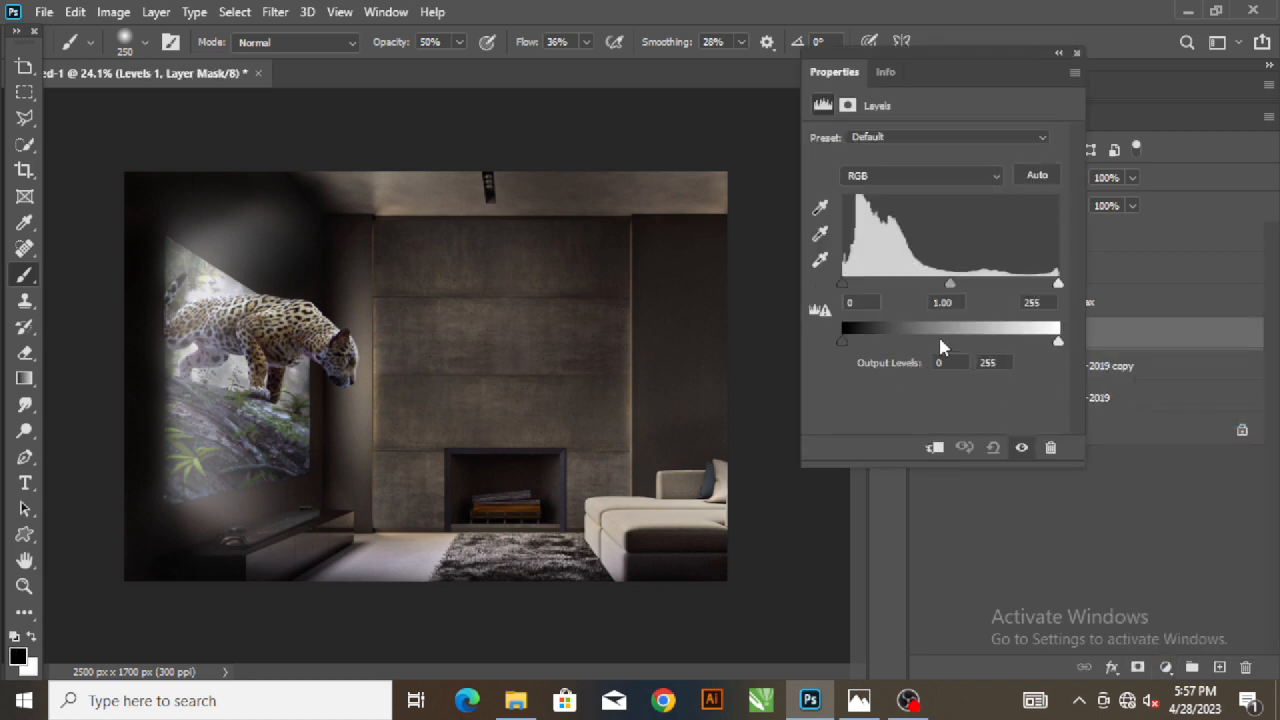
Step: Set the Levels adjustment's output white to 181, midtones to 1.20 and input white to 249, darkening the room
drag(836, 339, 809, 351)
drag(1064, 342, 997, 343)
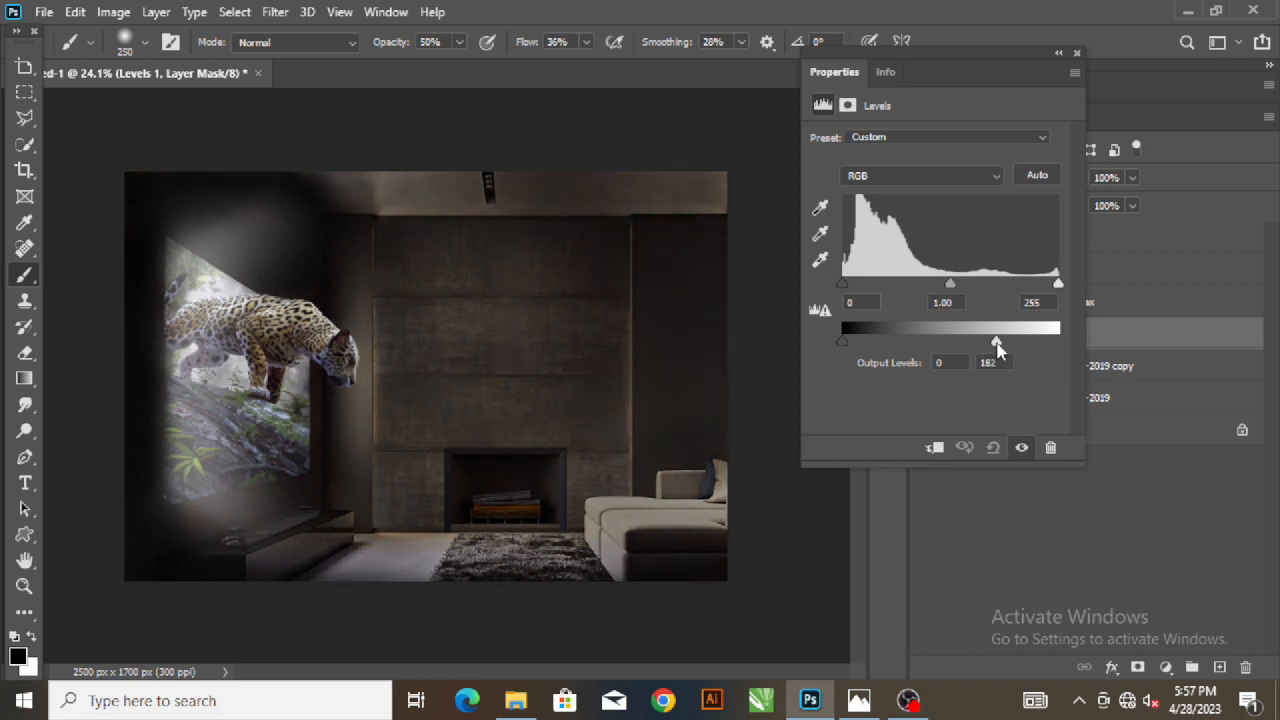
mouse_move(946, 292)
mouse_down()
mouse_move(963, 298)
mouse_move(923, 296)
mouse_move(940, 295)
mouse_up()
drag(1062, 290, 1056, 290)
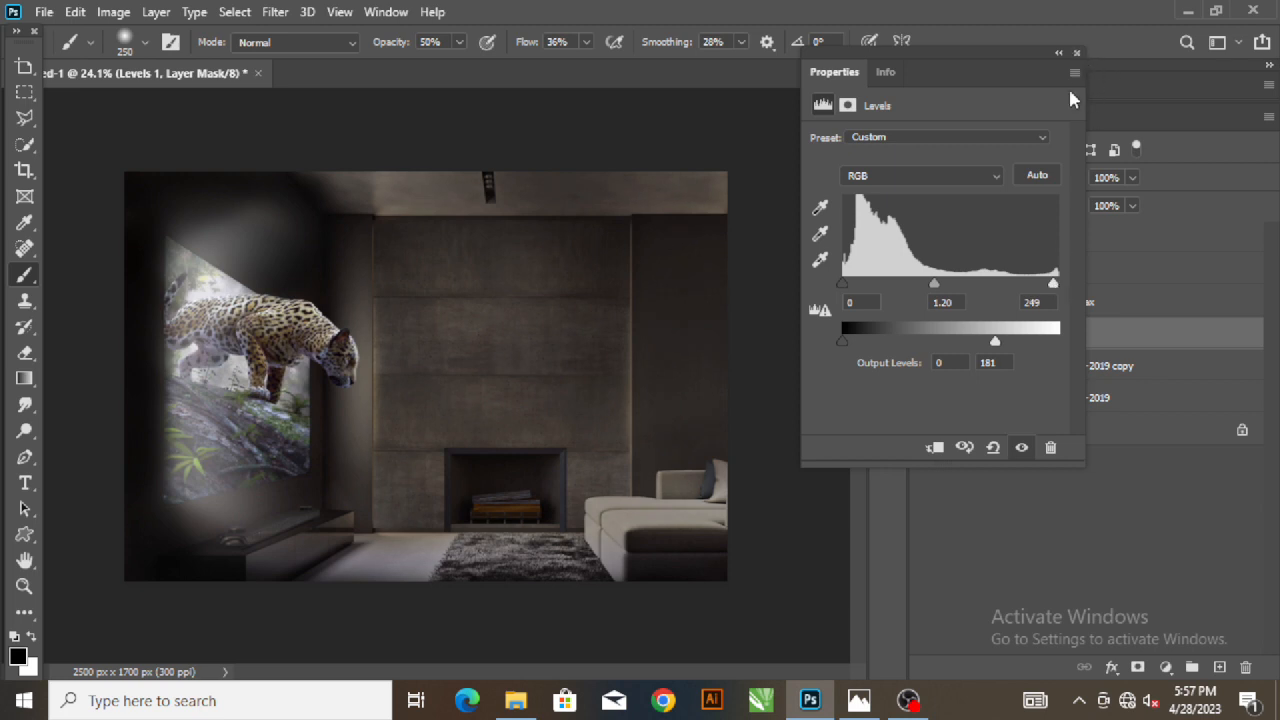
click(1076, 54)
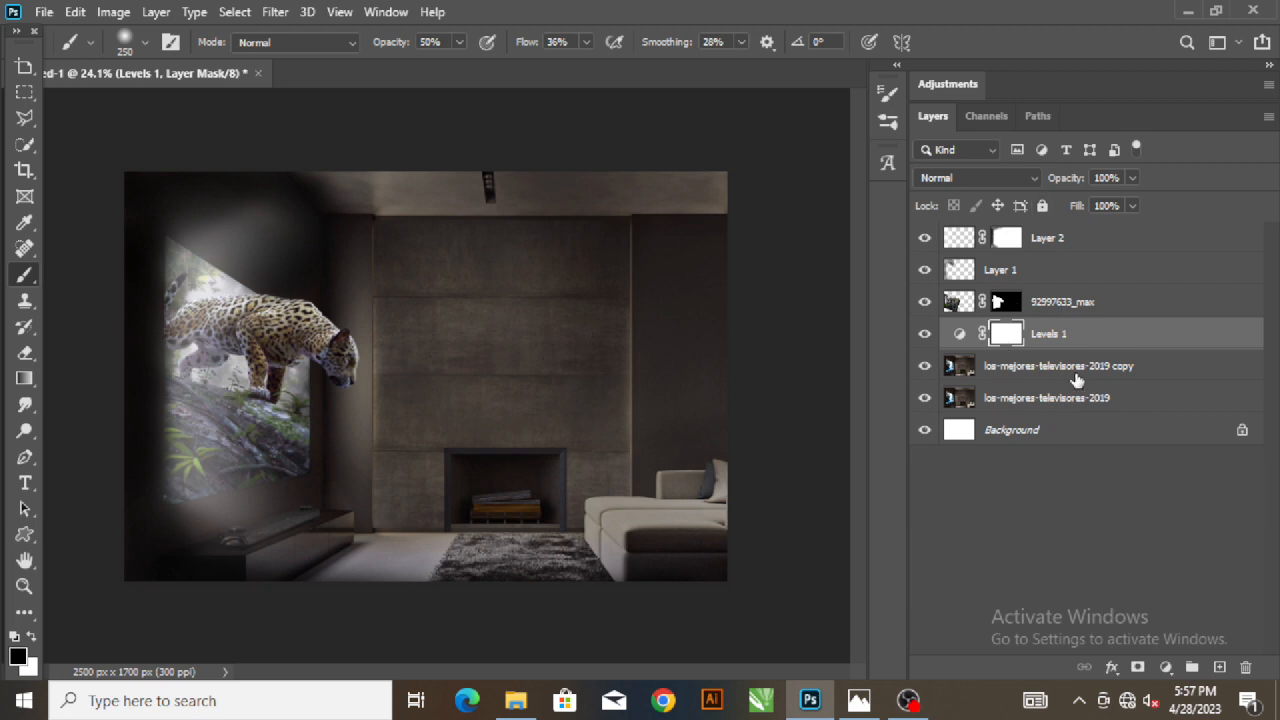
Step: Add a Curves adjustment clipped to Levels 1 and lower its white point to input 248, output 170
click(1170, 665)
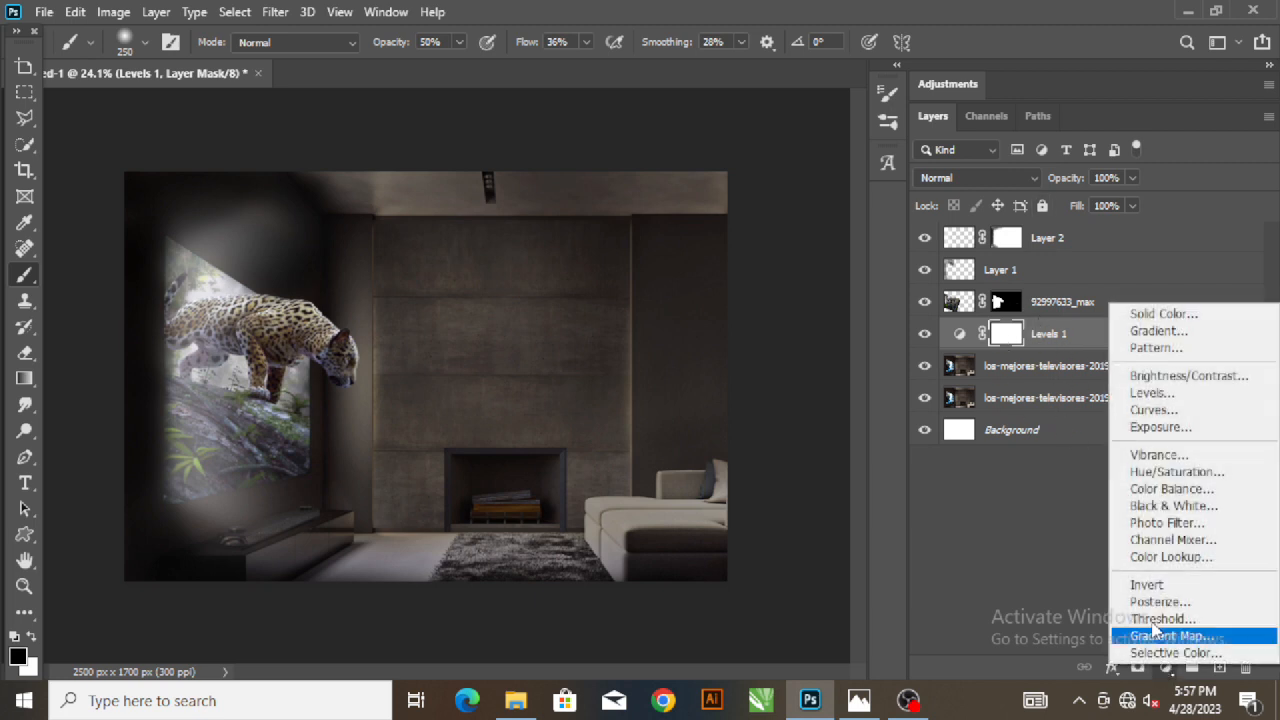
click(1150, 408)
drag(1051, 188, 1047, 252)
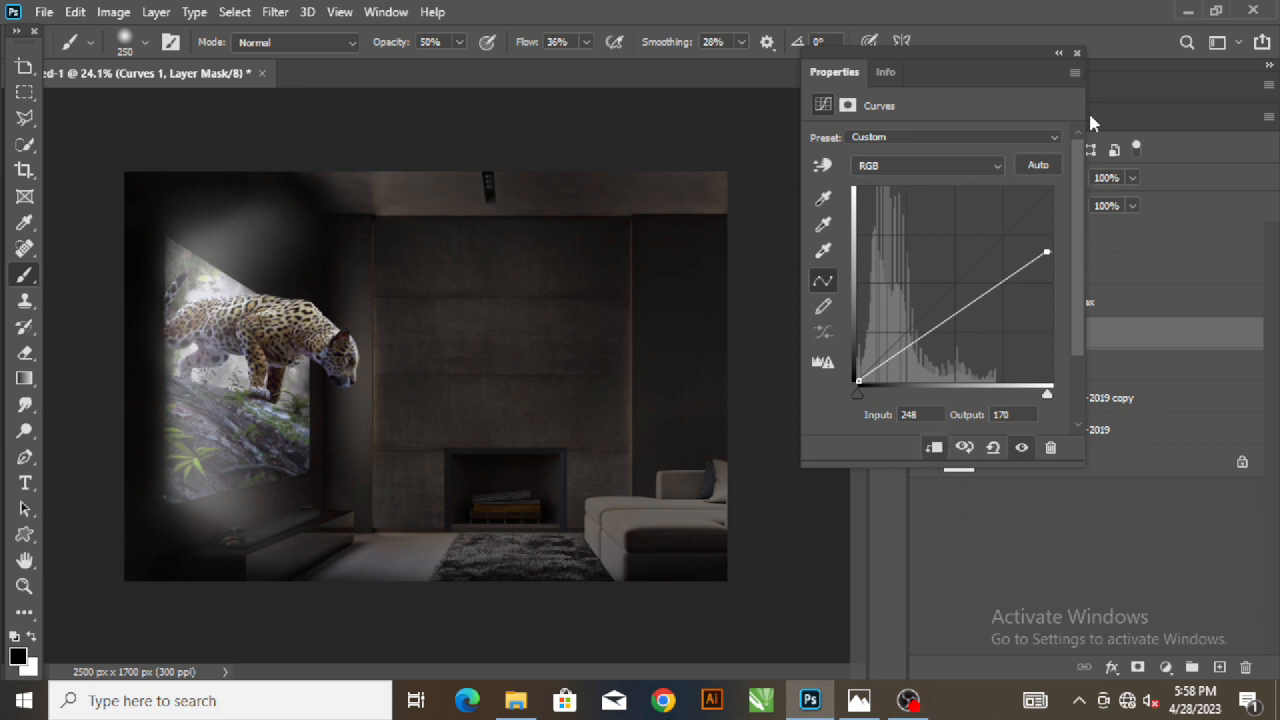
click(1076, 54)
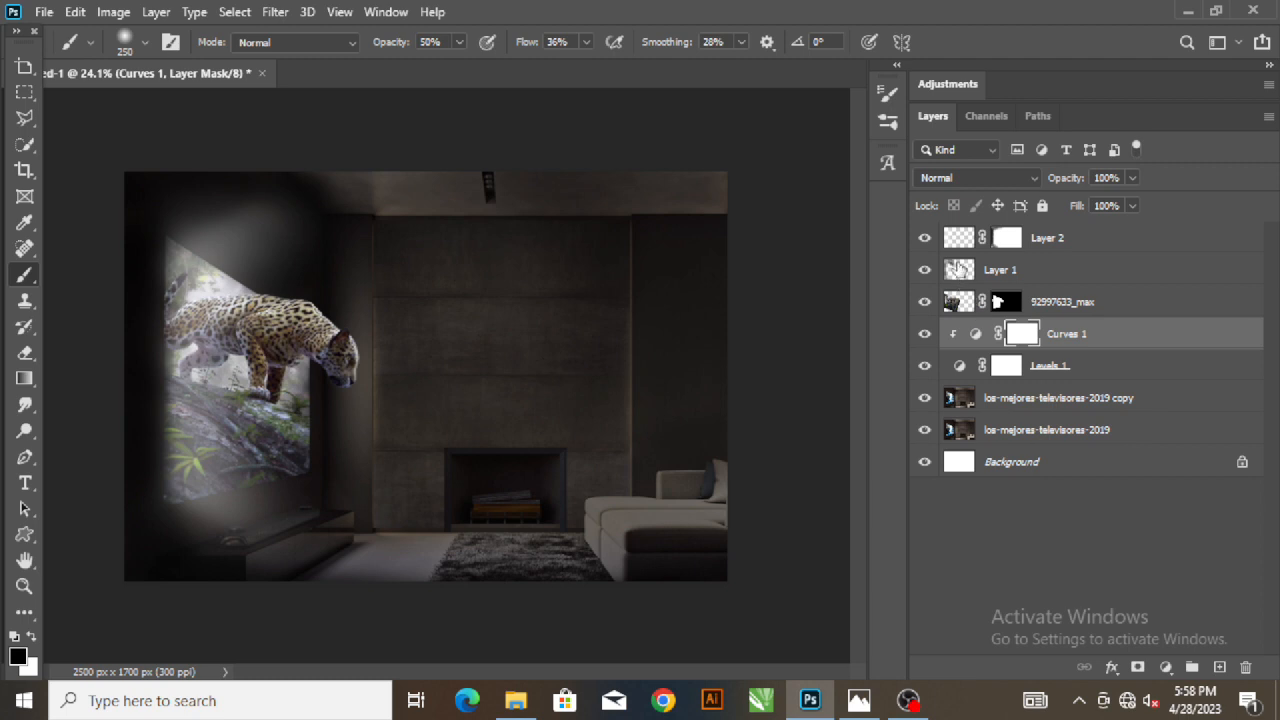
Step: Reduce the opacity of the glow on Layer 2 to about 71%
click(958, 245)
drag(1080, 185, 1051, 184)
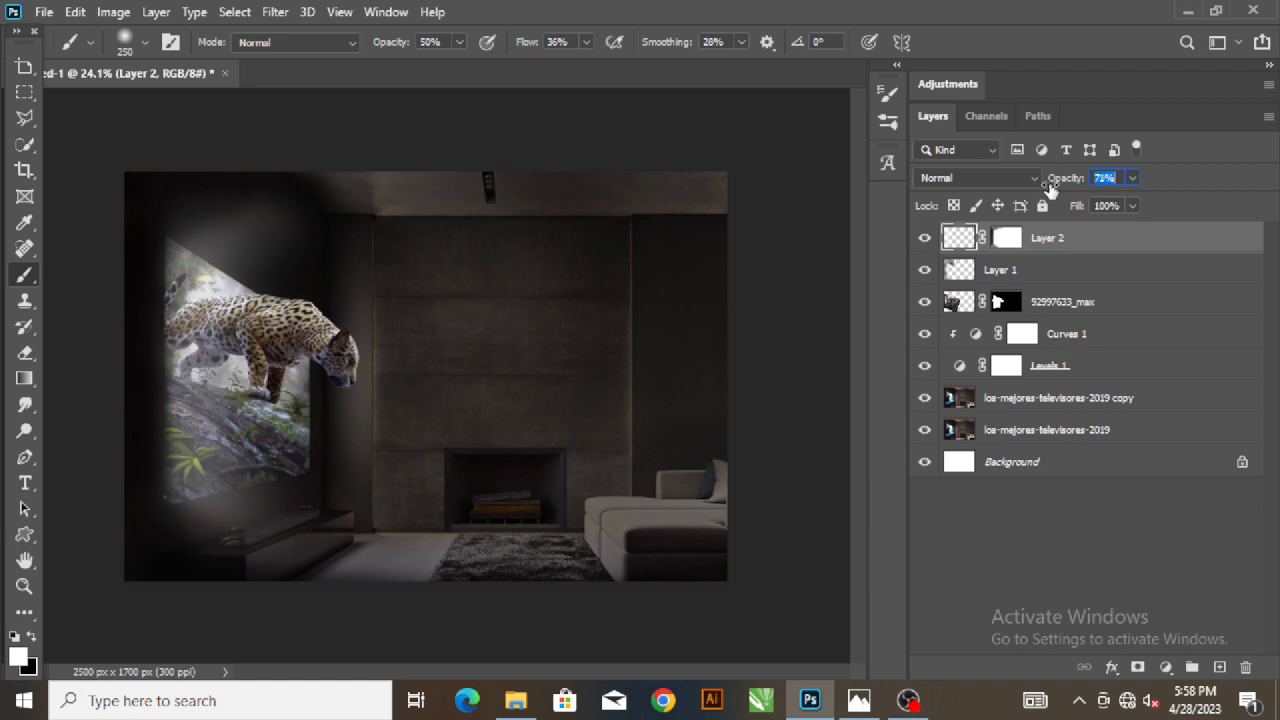
drag(1049, 189, 1048, 189)
Step: Add a Hue/Saturation adjustment clipped to the 92997633_max leopard layer with hue +18, saturation +46 and lightness -14
click(957, 305)
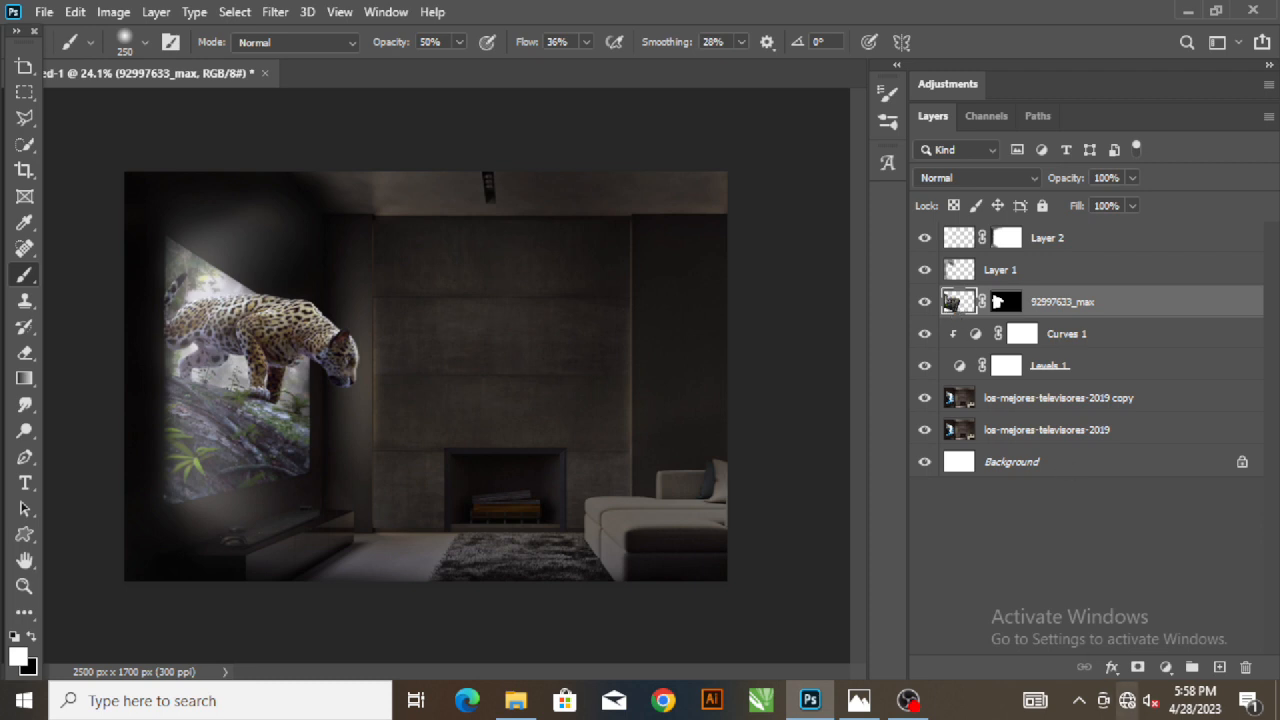
click(1165, 667)
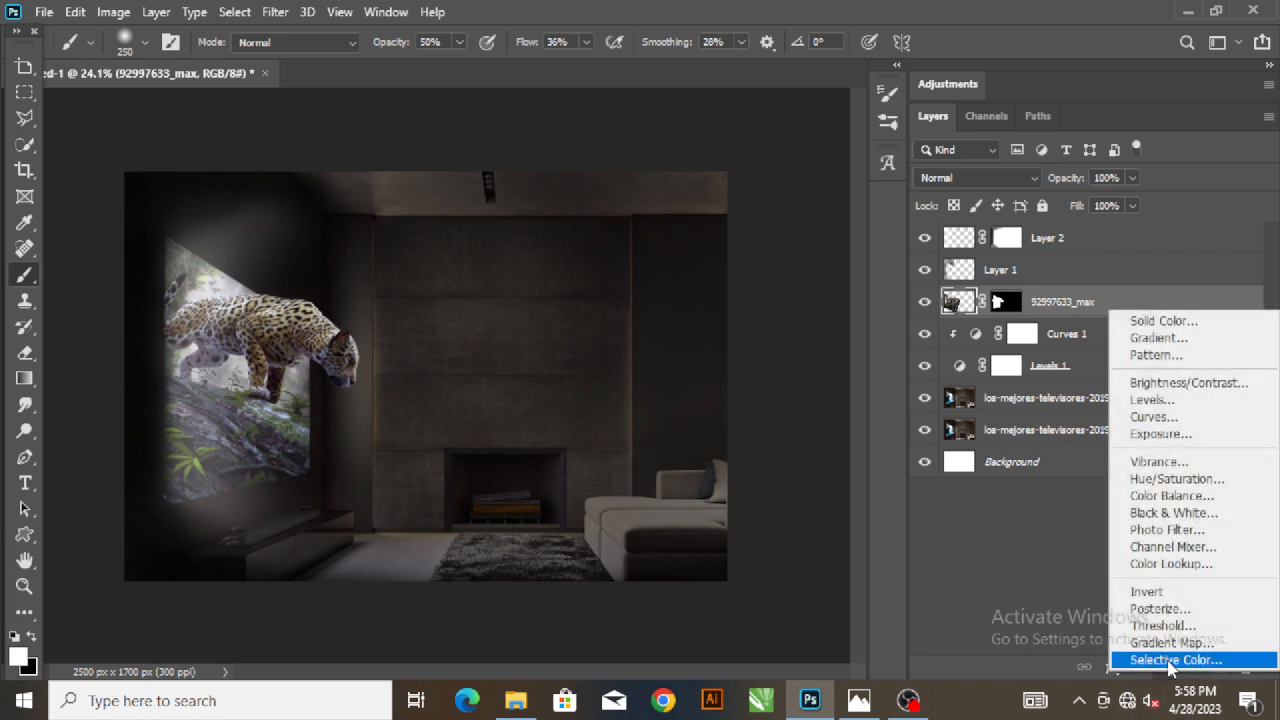
click(1172, 478)
drag(948, 70, 1023, 49)
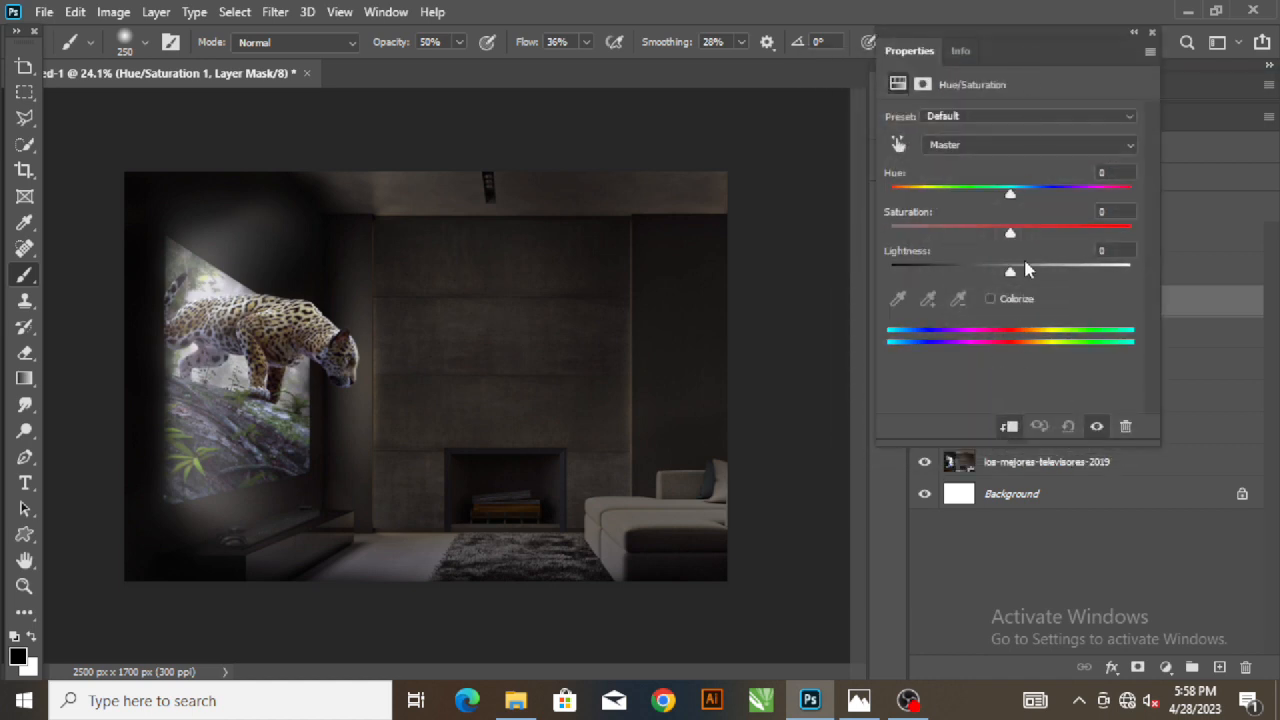
drag(1011, 234, 1060, 248)
drag(1013, 200, 1033, 206)
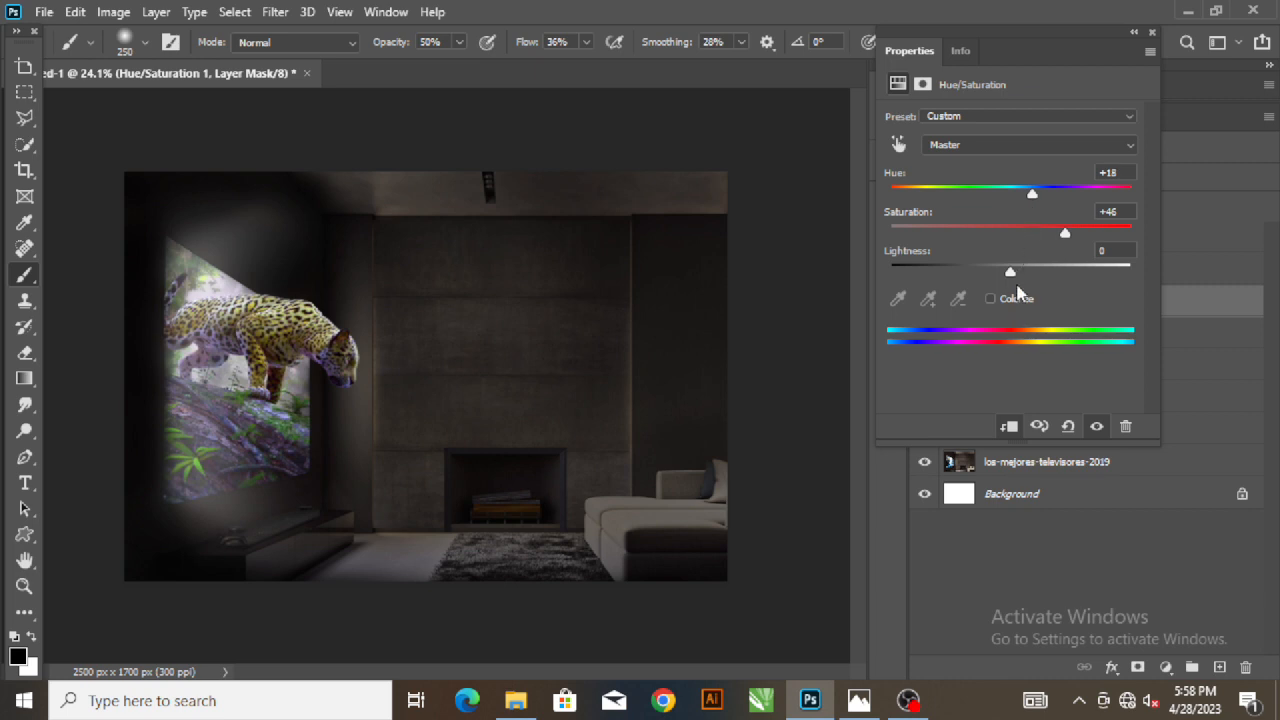
drag(1010, 273, 993, 276)
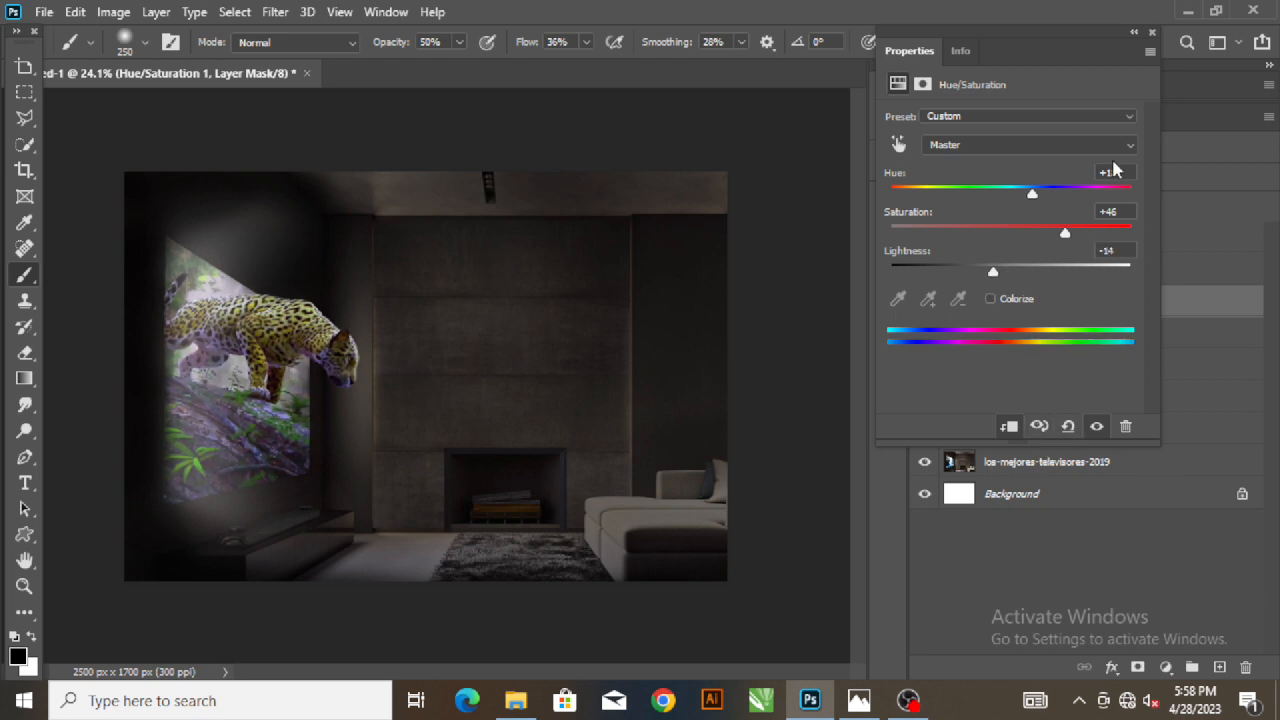
click(1152, 33)
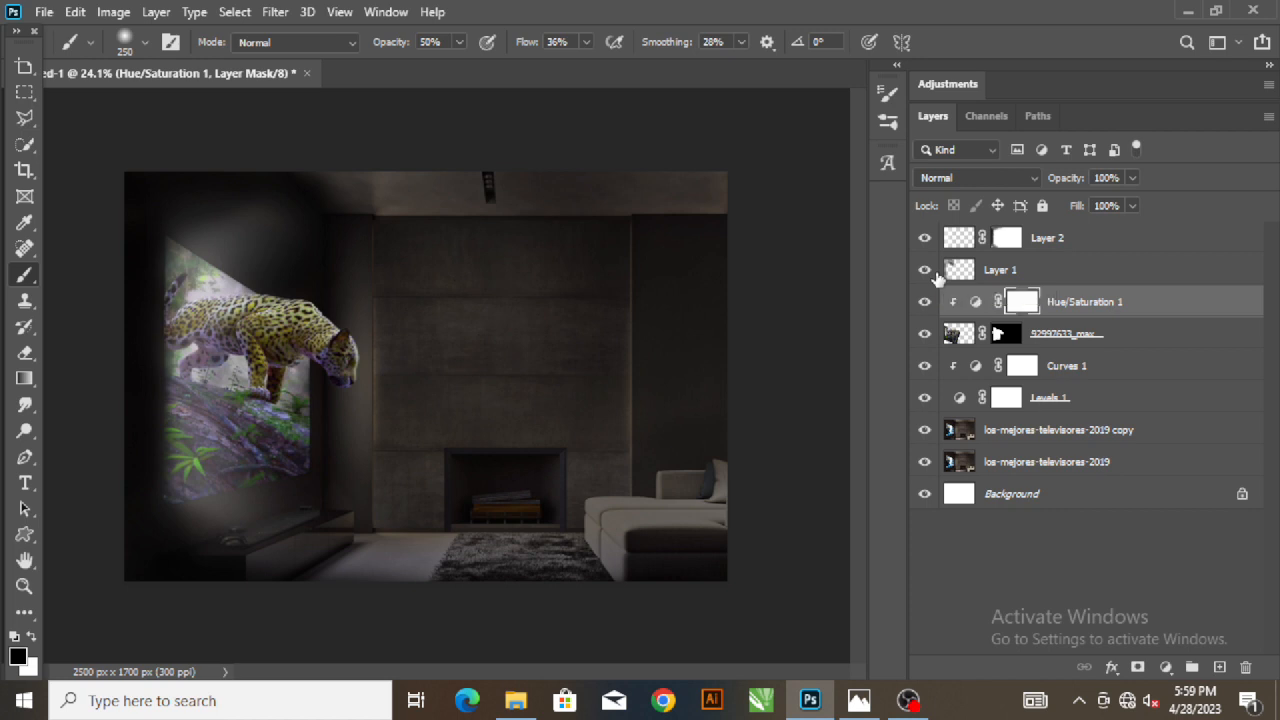
Step: Show the image in full screen mode on black and examine the leopard and darkened room enlarged
key(f)
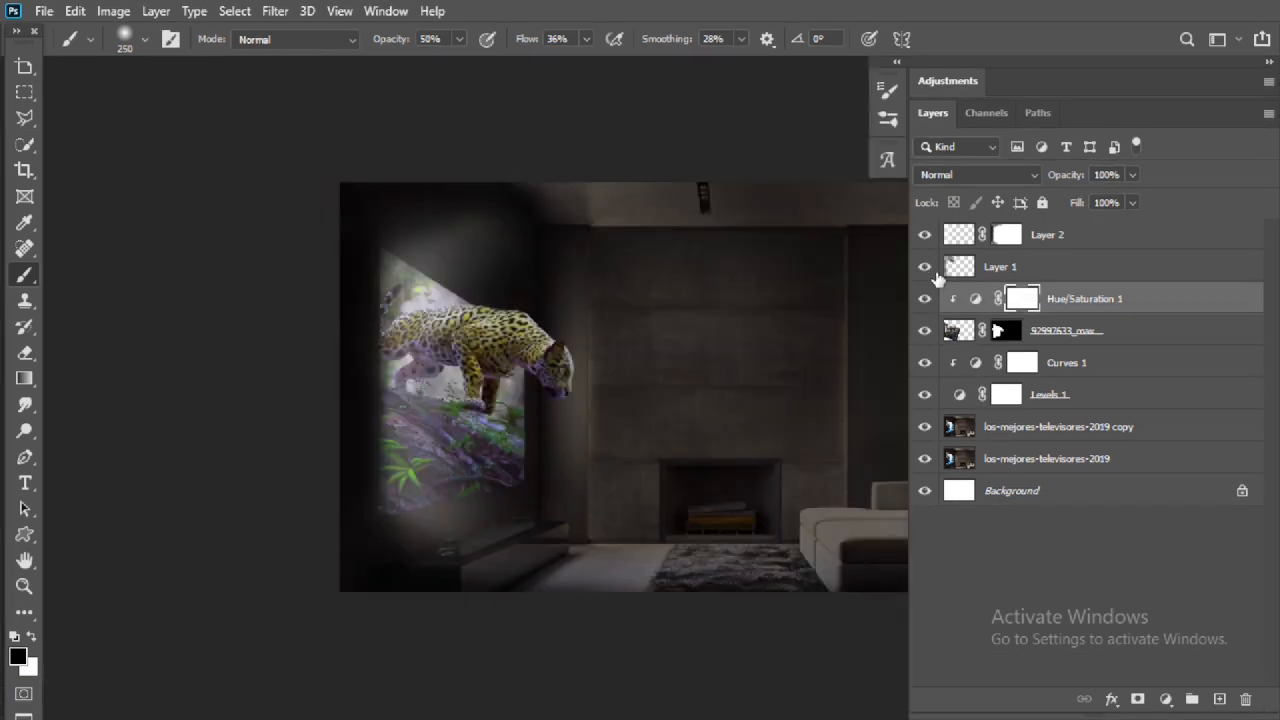
key(f)
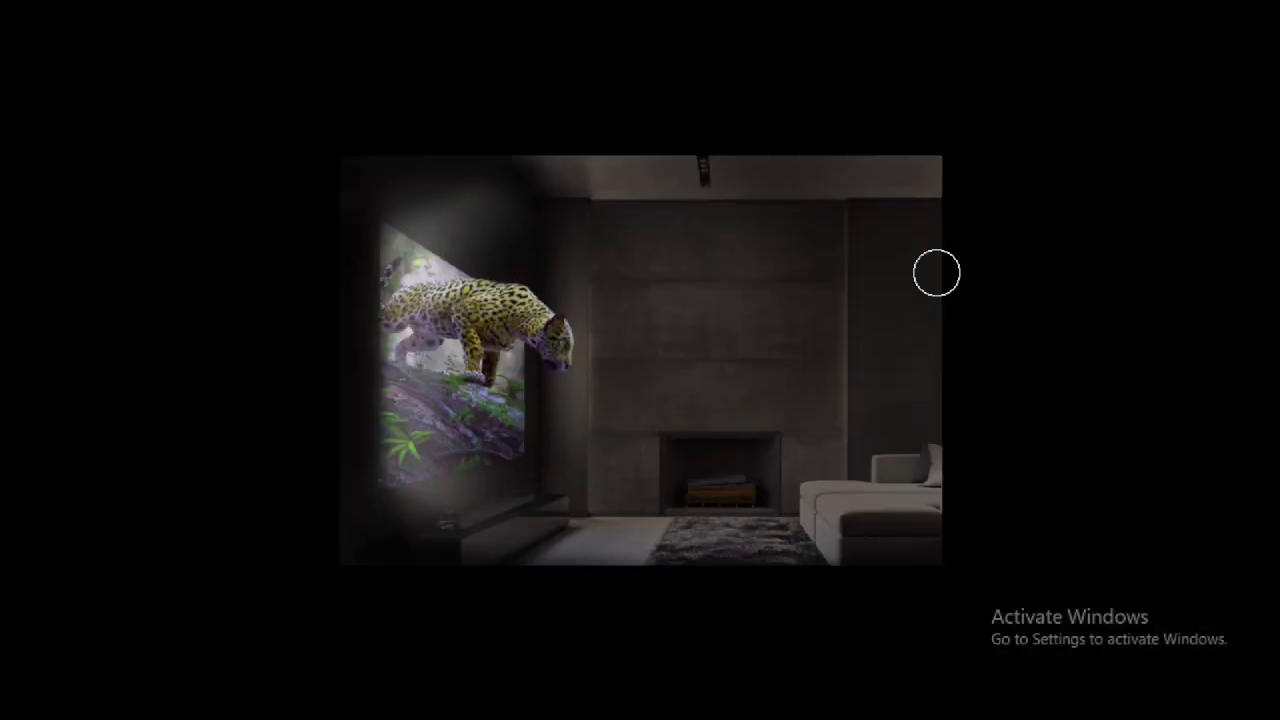
scroll(1130, 270, up, 2)
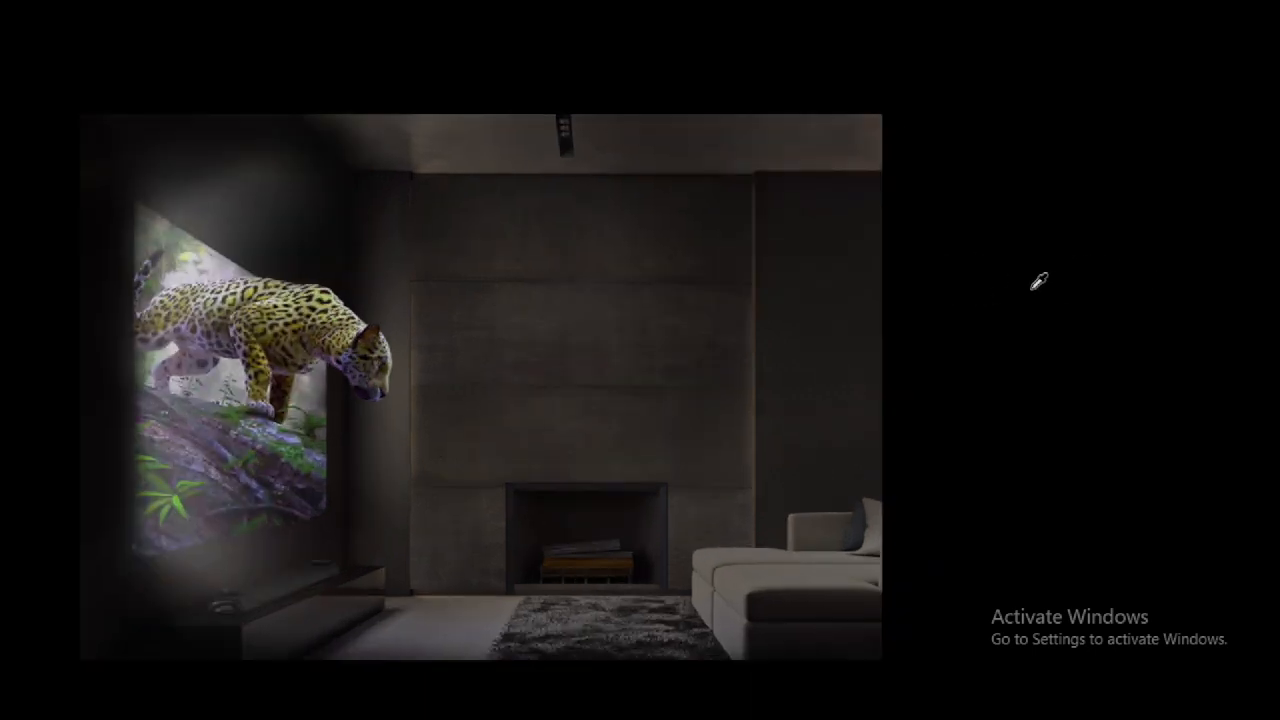
scroll(30, 417, up, 1)
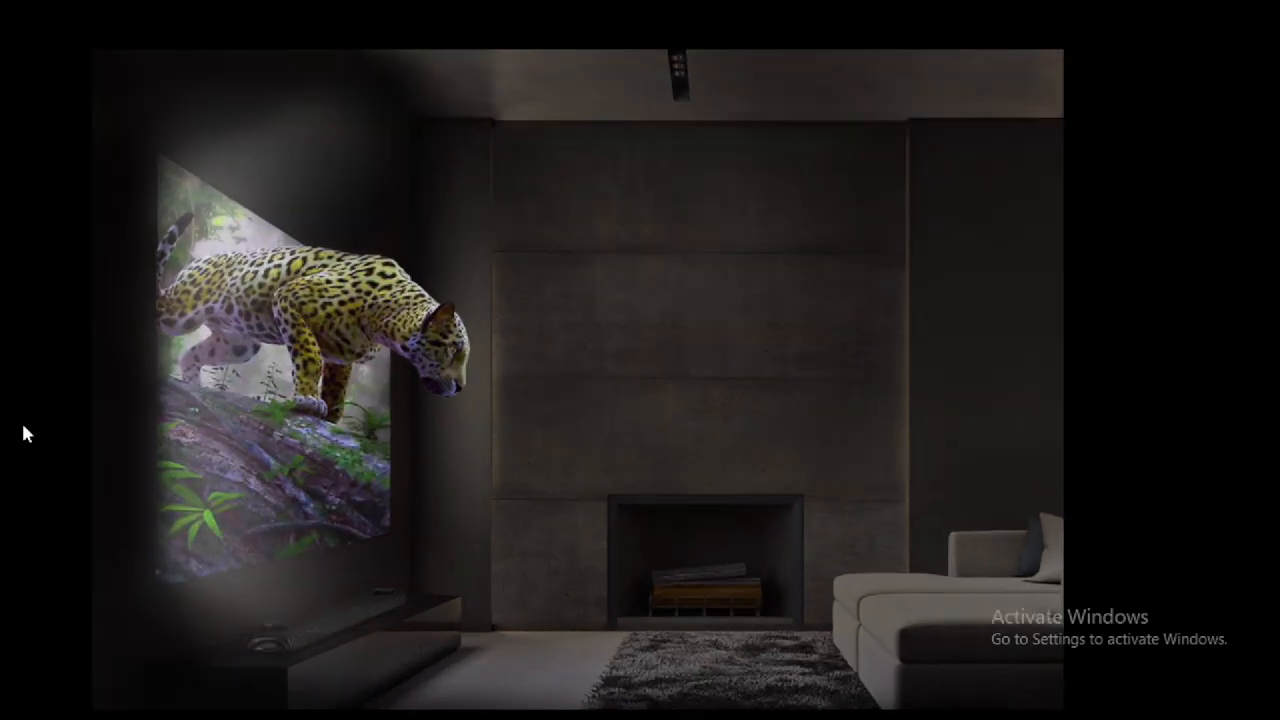